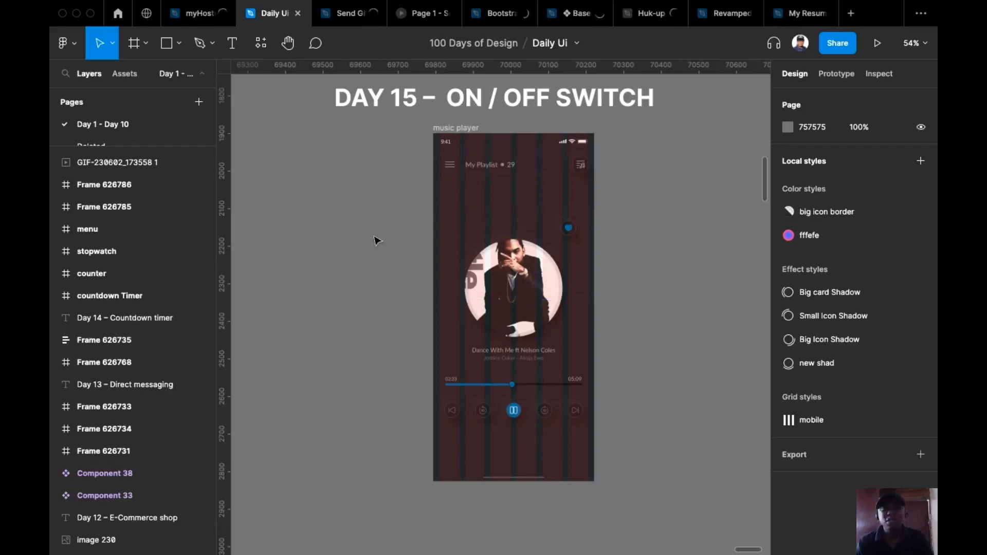
Zoom out from the Day 15 music player and pan toward the Day 14 frames
{"action": "left_click_drag", "start_coordinate": [366, 268], "coordinate": [371, 286]}
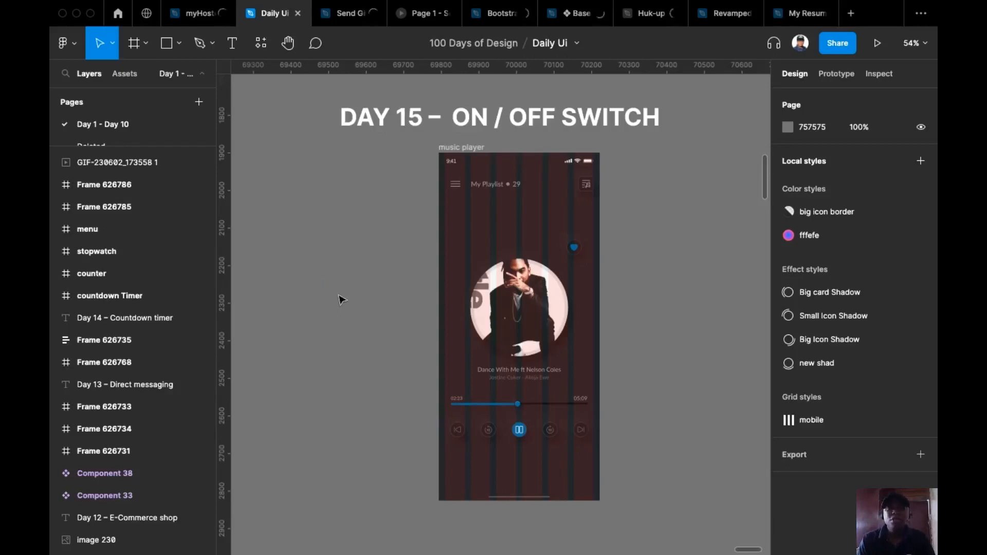
{"action": "scroll", "coordinate": [645, 229], "scroll_direction": "up", "scroll_amount": 2}
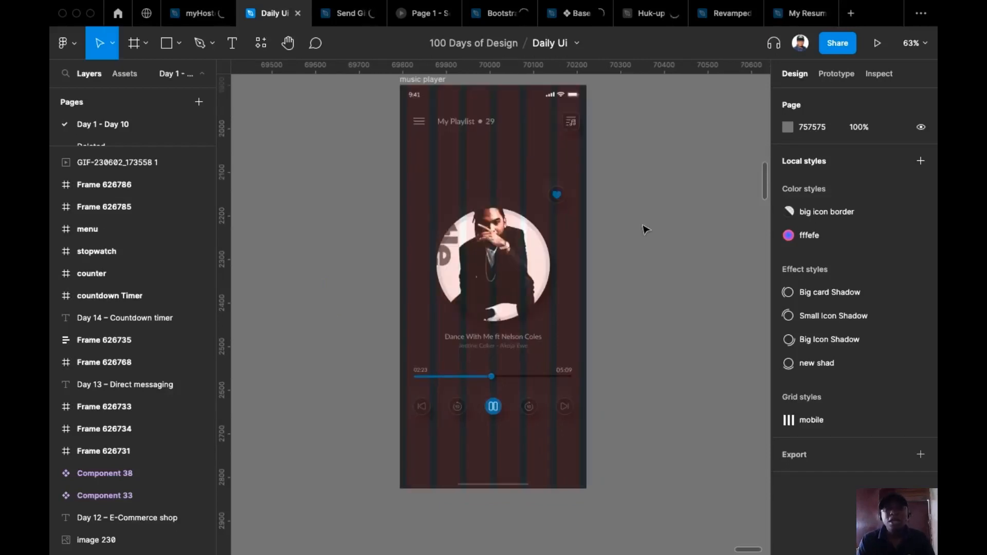
{"action": "scroll", "coordinate": [635, 261], "scroll_direction": "up", "scroll_amount": 2}
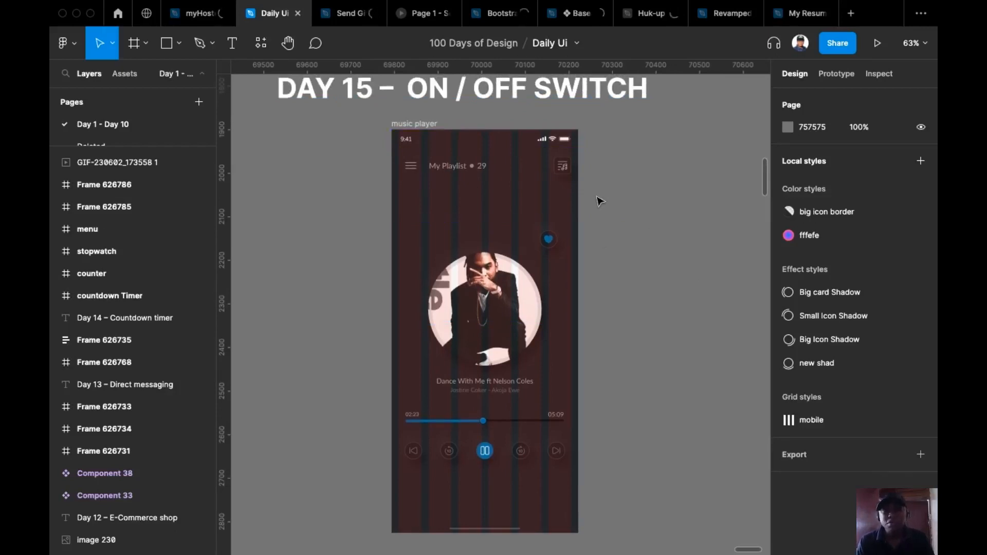
{"action": "scroll", "coordinate": [598, 198], "scroll_direction": "down", "scroll_amount": 10}
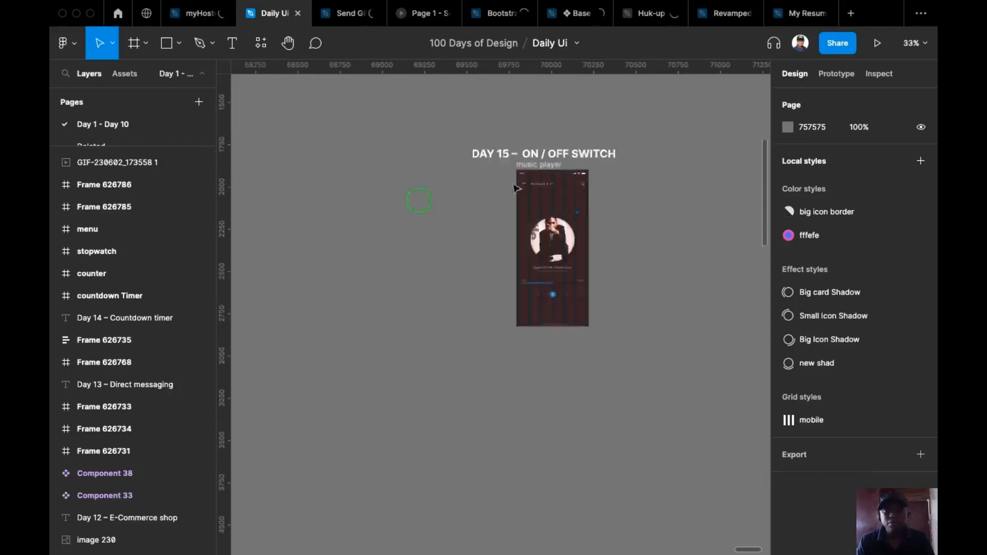
{"action": "left_click_drag", "start_coordinate": [428, 197], "coordinate": [655, 146]}
{"action": "left_click_drag", "start_coordinate": [401, 164], "coordinate": [720, 200]}
{"action": "left_click_drag", "start_coordinate": [404, 201], "coordinate": [561, 407]}
Pan past the Day 13 to Day 10 frames to the Day 9 music player, then zoom in
{"action": "left_click_drag", "start_coordinate": [411, 221], "coordinate": [679, 201]}
{"action": "scroll", "coordinate": [451, 213], "scroll_direction": "down", "scroll_amount": 2}
{"action": "left_click_drag", "start_coordinate": [458, 209], "coordinate": [689, 158]}
{"action": "left_click_drag", "start_coordinate": [601, 215], "coordinate": [673, 210]}
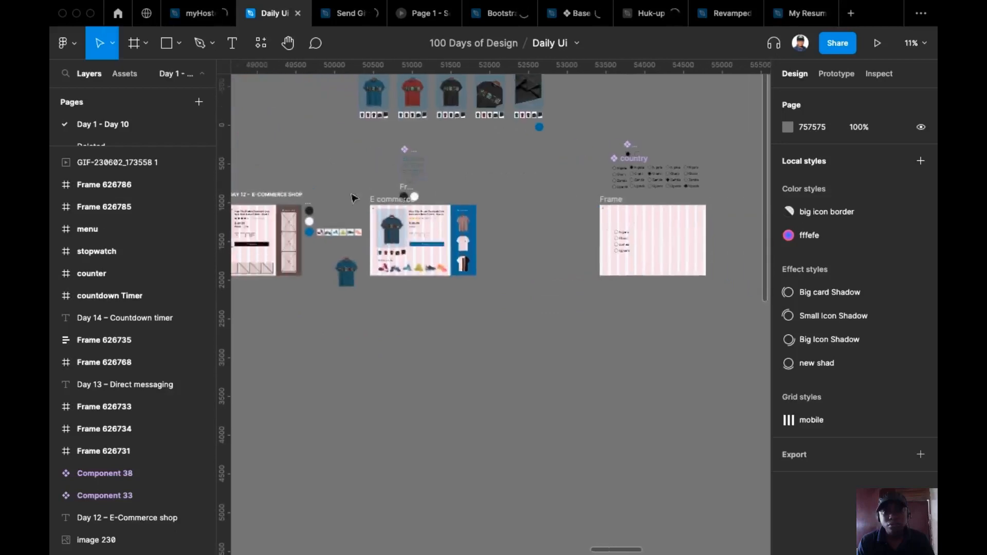
{"action": "left_click_drag", "start_coordinate": [352, 199], "coordinate": [672, 196]}
{"action": "left_click_drag", "start_coordinate": [337, 185], "coordinate": [603, 161]}
{"action": "left_click_drag", "start_coordinate": [414, 147], "coordinate": [642, 137]}
{"action": "left_click_drag", "start_coordinate": [380, 144], "coordinate": [567, 173]}
{"action": "left_click_drag", "start_coordinate": [308, 192], "coordinate": [494, 169]}
{"action": "scroll", "coordinate": [487, 180], "scroll_direction": "up", "scroll_amount": 5}
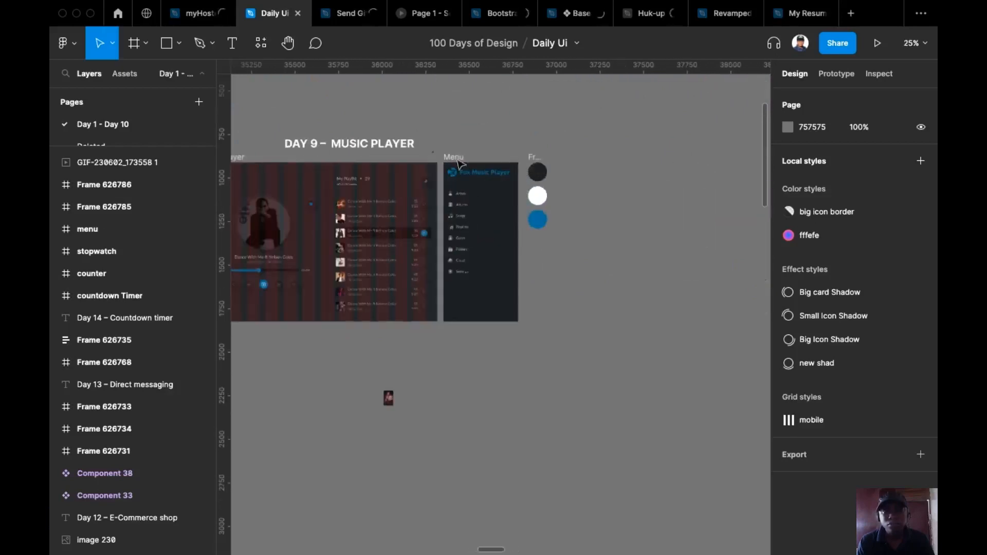
Copy the Day 9 Menu frame and scroll back to the Day 15 music player
{"action": "left_click", "coordinate": [454, 160]}
{"action": "key", "text": "super+c"}
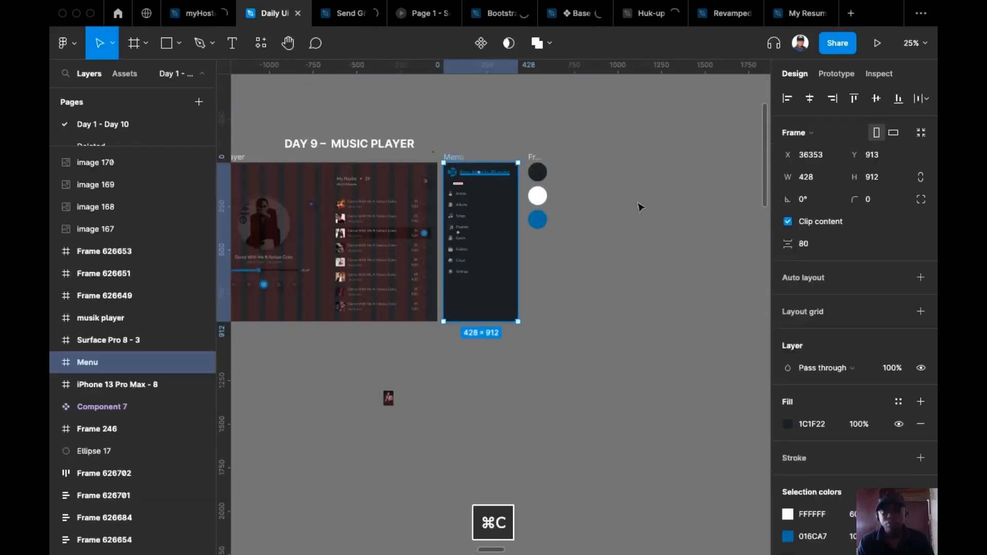
{"action": "scroll", "coordinate": [420, 221], "scroll_direction": "down", "scroll_amount": 5}
{"action": "scroll", "coordinate": [556, 192], "scroll_direction": "right", "scroll_amount": 10}
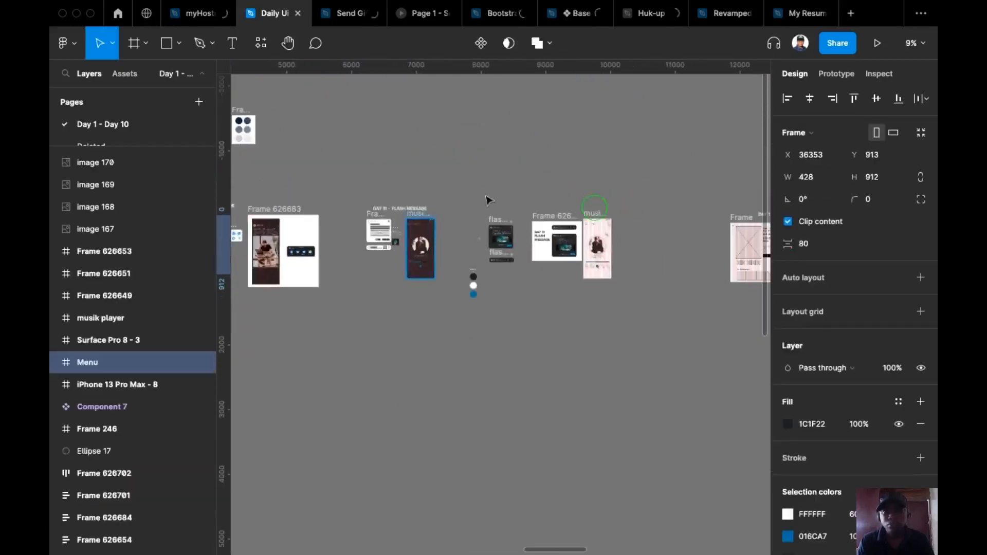
{"action": "scroll", "coordinate": [647, 222], "scroll_direction": "right", "scroll_amount": 20}
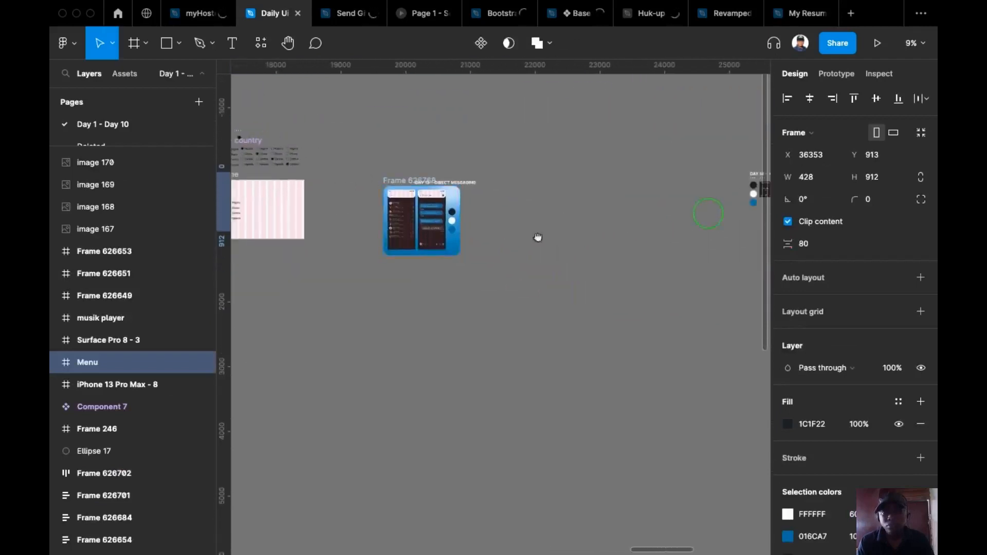
{"action": "scroll", "coordinate": [684, 221], "scroll_direction": "right", "scroll_amount": 10}
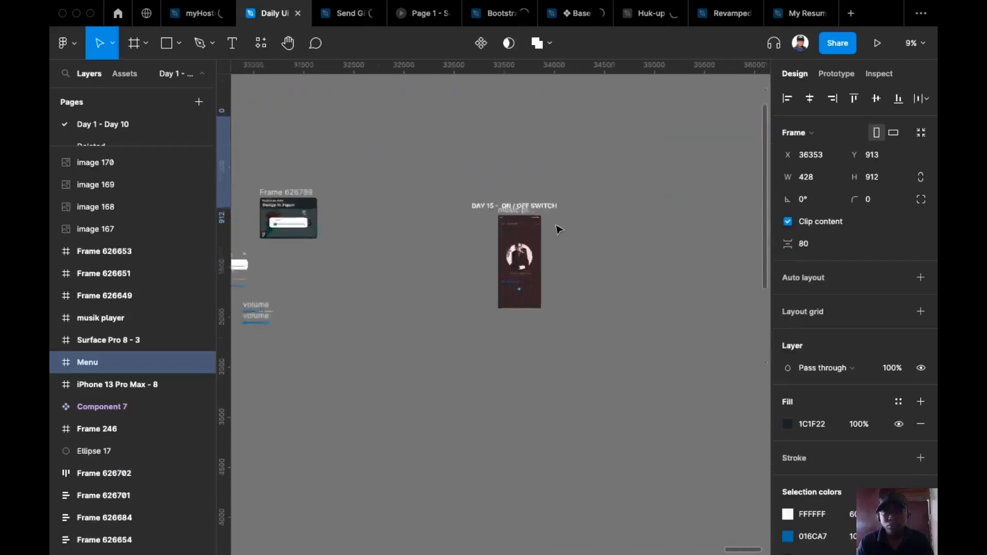
{"action": "scroll", "coordinate": [528, 204], "scroll_direction": "up", "scroll_amount": 5}
{"action": "scroll", "coordinate": [528, 203], "scroll_direction": "down", "scroll_amount": 2}
Paste the Menu frame beside the Day 15 music player
{"action": "right_click", "coordinate": [519, 173]}
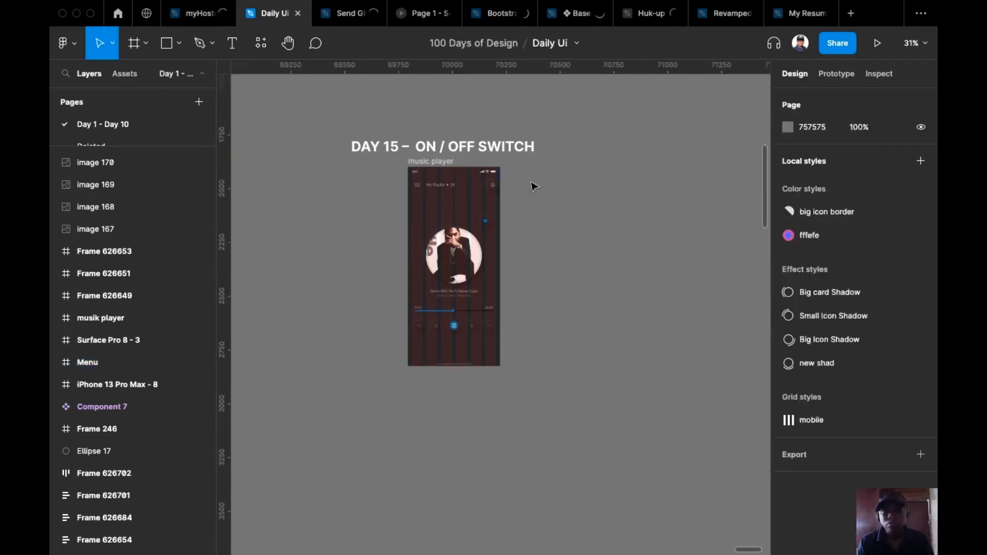
{"action": "key", "text": "Escape"}
{"action": "key", "text": "ctrl+v"}
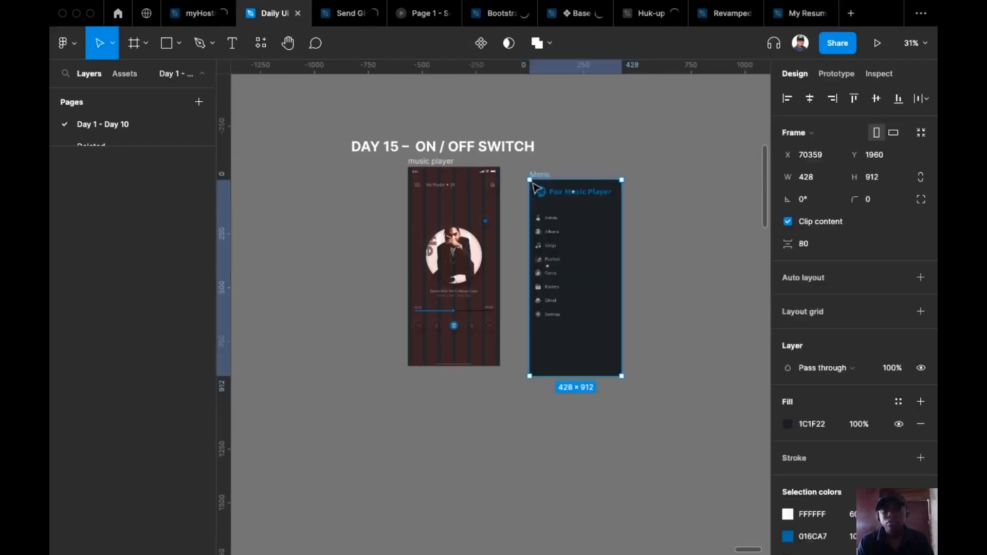
{"action": "scroll", "coordinate": [537, 183], "scroll_direction": "up", "scroll_amount": 3}
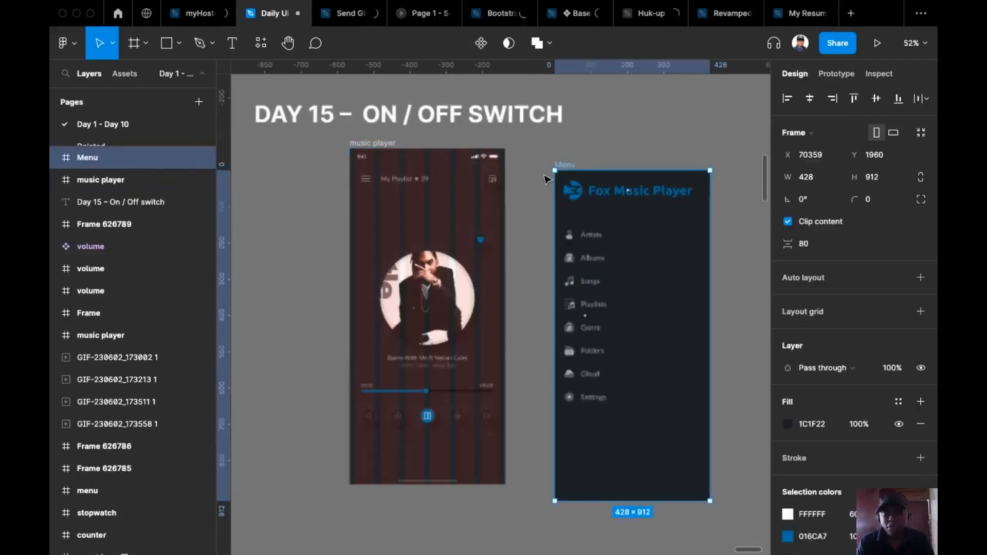
{"action": "left_click", "coordinate": [577, 156]}
Move the Menu frame next to the music player and set its height to 926
{"action": "left_click_drag", "start_coordinate": [570, 164], "coordinate": [532, 143]}
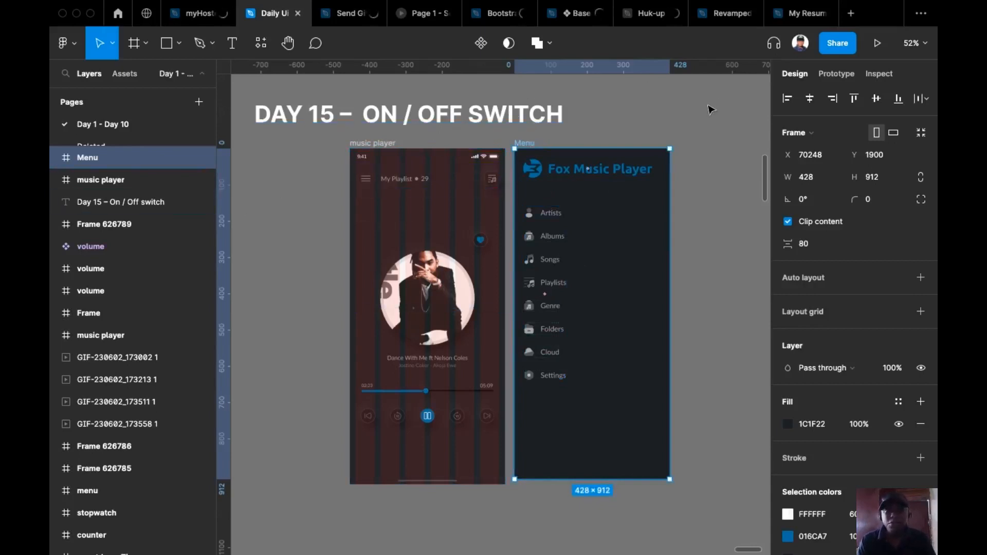
{"action": "left_click", "coordinate": [382, 149]}
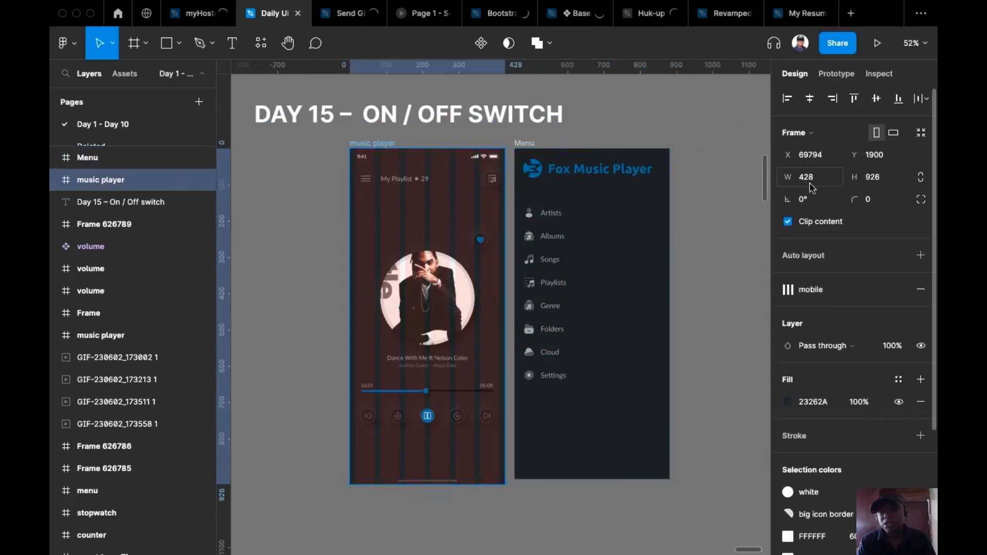
{"action": "left_click", "coordinate": [525, 149]}
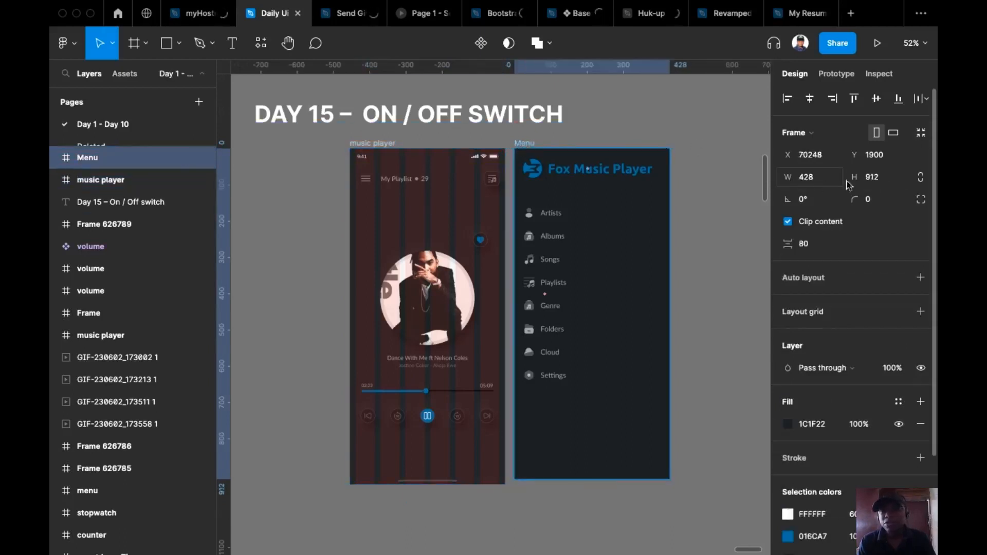
{"action": "left_click", "coordinate": [884, 177]}
{"action": "type", "text": "926"}
{"action": "key", "text": "Return"}
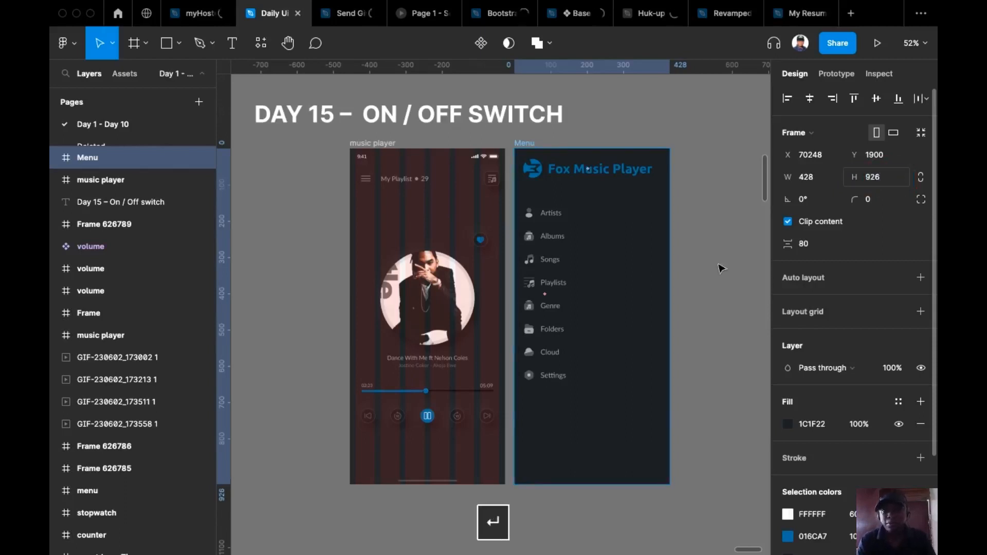
{"action": "left_click", "coordinate": [655, 121]}
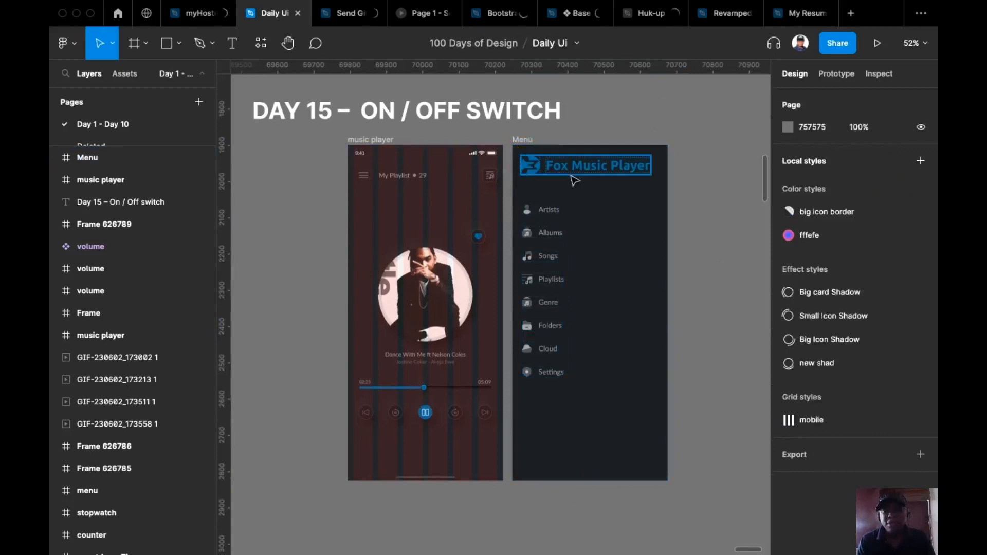
Narrow the Menu frame to 321 wide by entering /4 then *3 in its width
{"action": "left_click", "coordinate": [524, 142]}
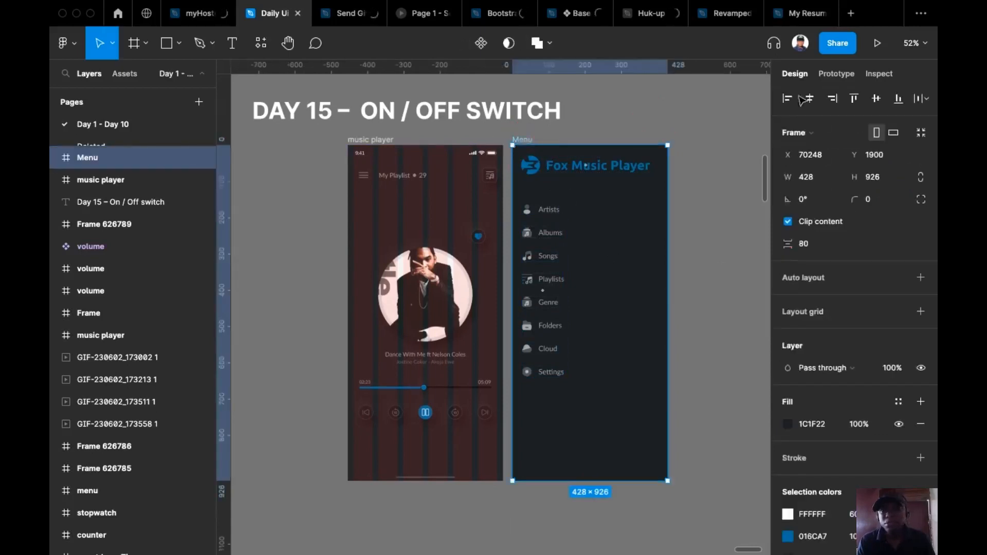
{"action": "left_click", "coordinate": [836, 184]}
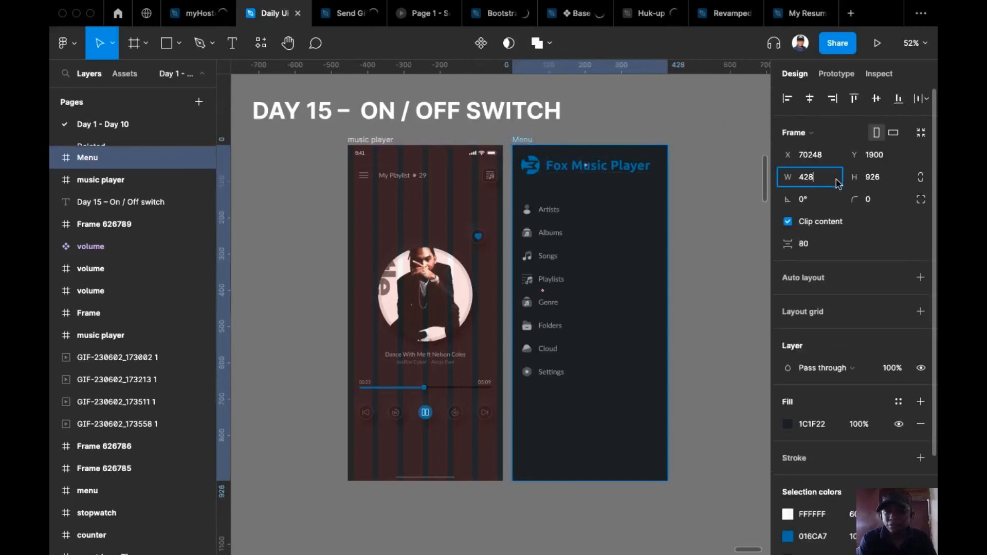
{"action": "type", "text": "/"}
{"action": "type", "text": "4"}
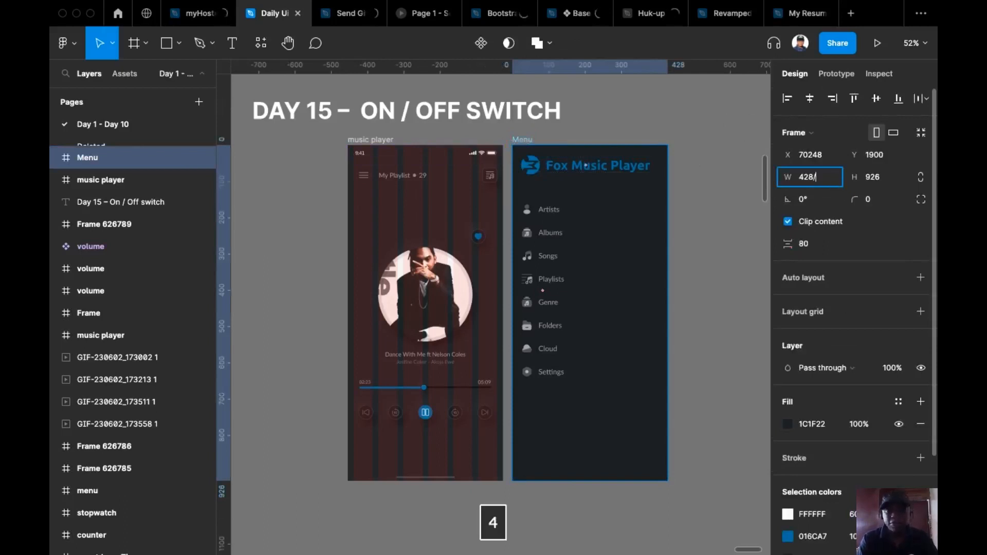
{"action": "key", "text": "Return"}
{"action": "left_click", "coordinate": [837, 179]}
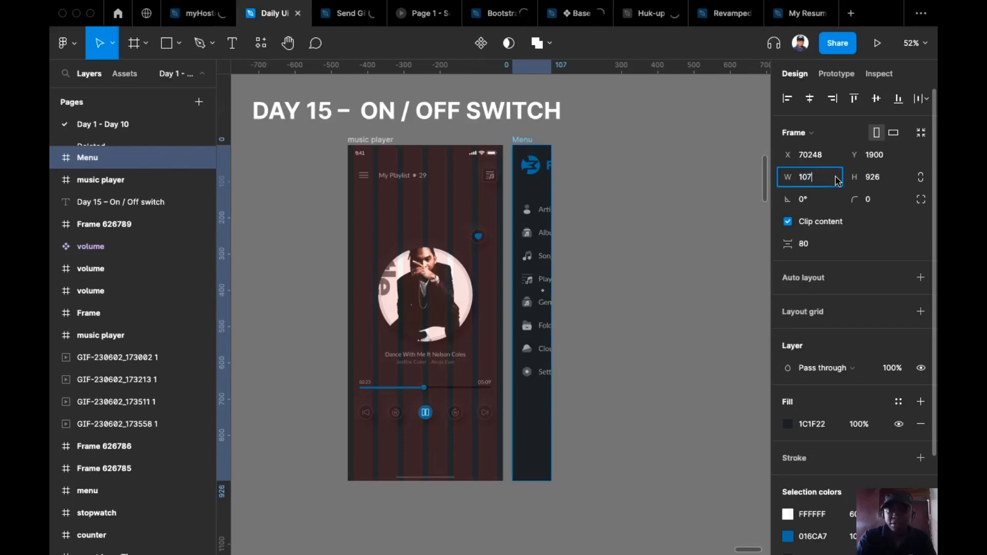
{"action": "type", "text": "*3"}
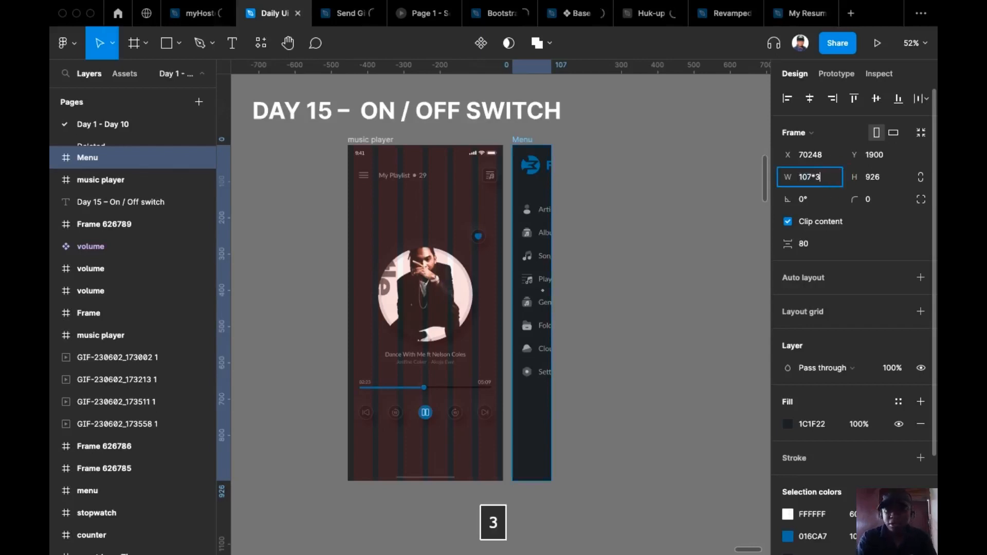
{"action": "key", "text": "Return"}
{"action": "left_click", "coordinate": [560, 119]}
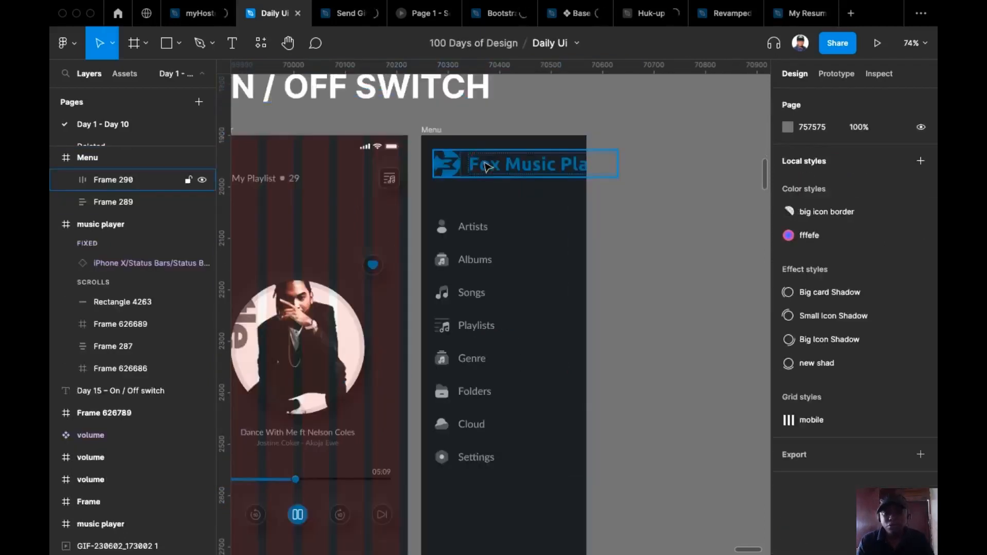
Scale the Fox Music Player header down proportionally to 0.87x, about 240 × 35
{"action": "left_click", "coordinate": [487, 167]}
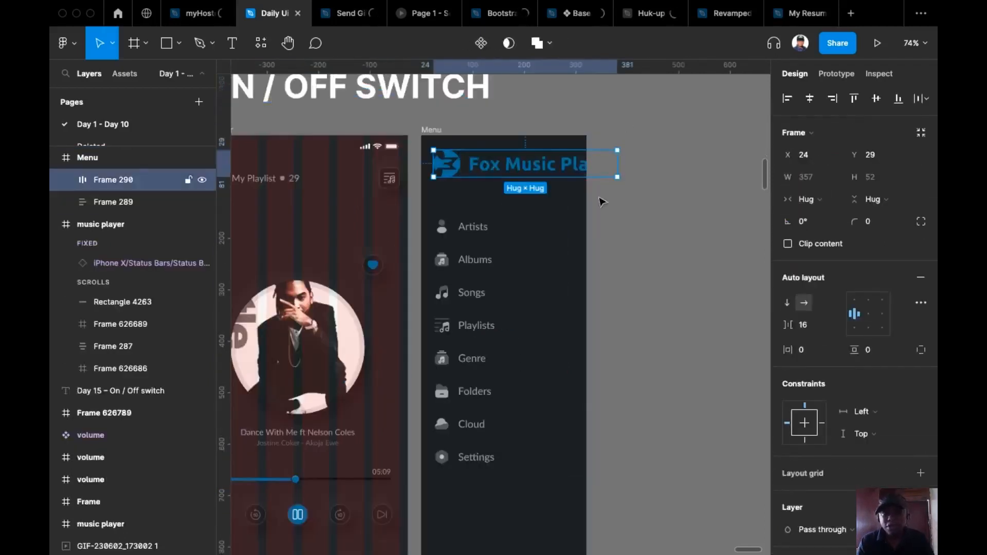
{"action": "key", "text": "k"}
{"action": "left_click_drag", "start_coordinate": [617, 177], "coordinate": [513, 169]}
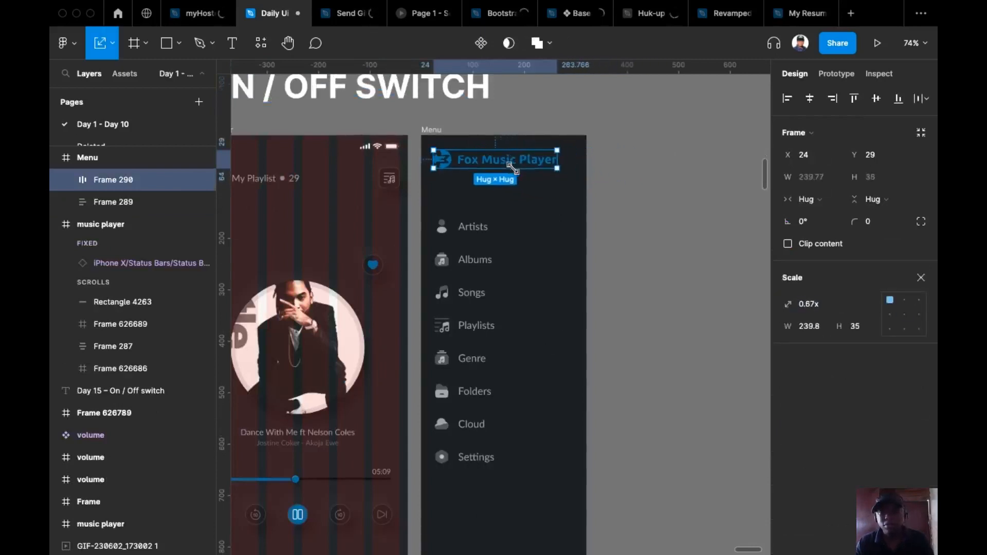
{"action": "left_click", "coordinate": [623, 218]}
{"action": "scroll", "coordinate": [646, 214], "scroll_direction": "left", "scroll_amount": 2}
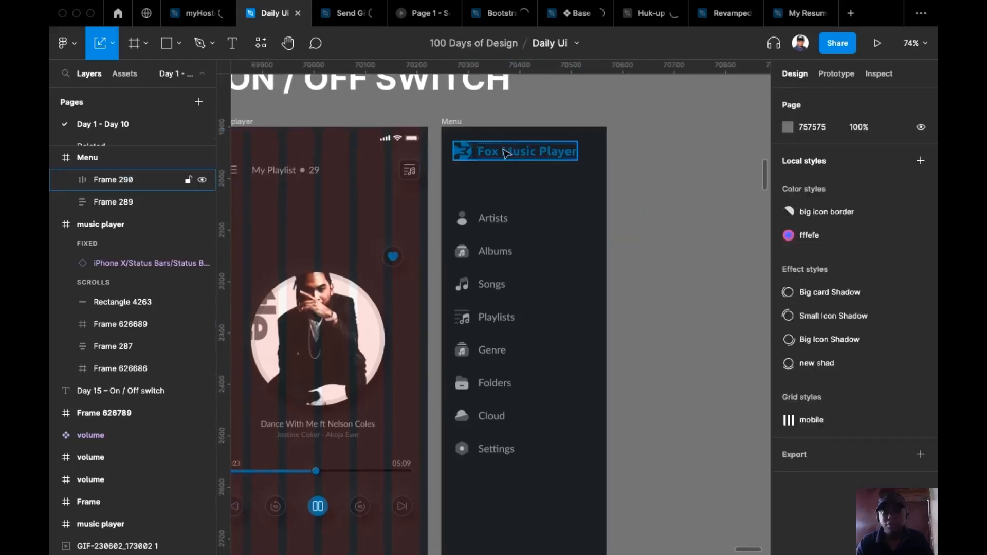
{"action": "left_click", "coordinate": [507, 152], "text": "super"}
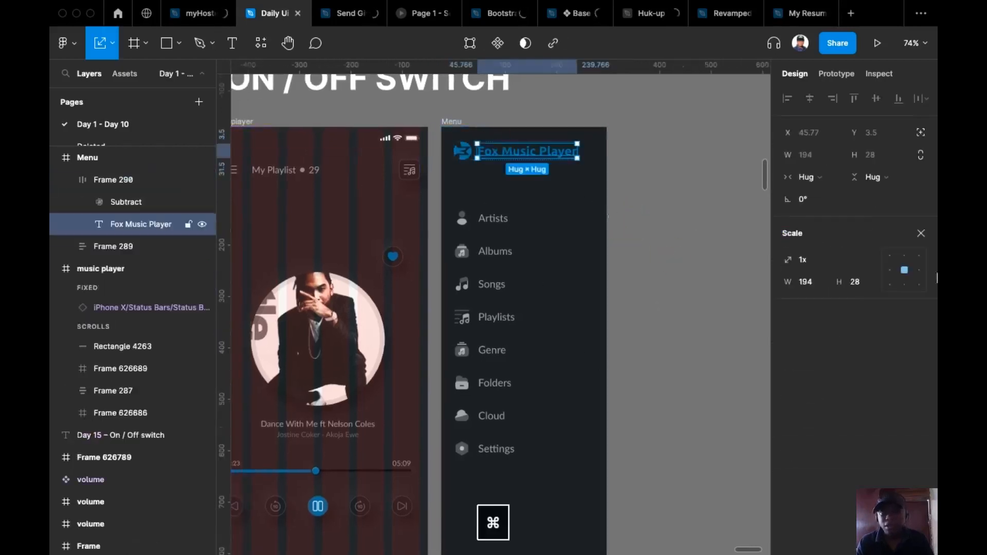
{"action": "left_click", "coordinate": [921, 233]}
Pan across the canvas toward the earlier day designs
{"action": "scroll", "coordinate": [657, 311], "scroll_direction": "left", "scroll_amount": 4}
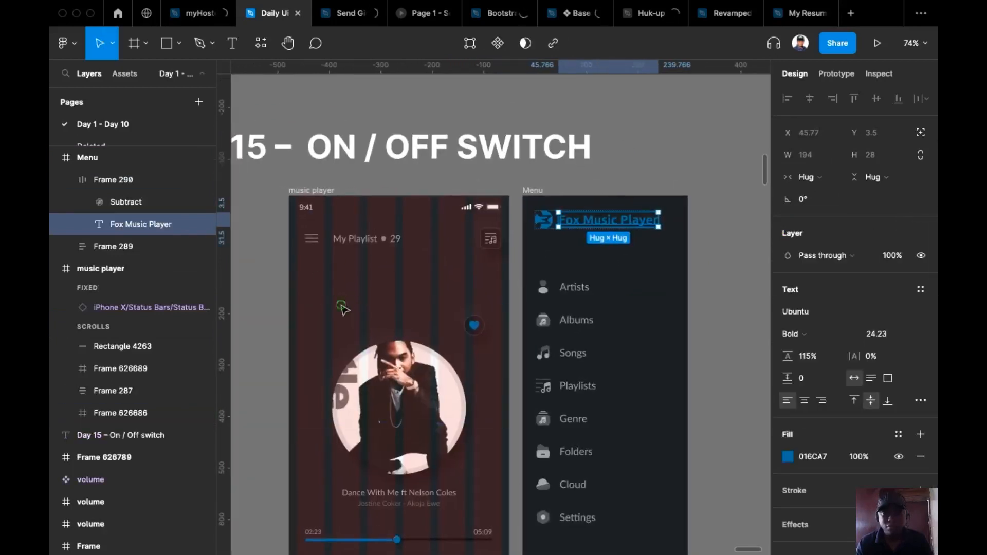
{"action": "scroll", "coordinate": [344, 309], "scroll_direction": "left", "scroll_amount": 3}
{"action": "scroll", "coordinate": [443, 262], "scroll_direction": "down", "scroll_amount": 3}
{"action": "left_click_drag", "start_coordinate": [304, 278], "coordinate": [435, 234]}
{"action": "left_click_drag", "start_coordinate": [330, 226], "coordinate": [498, 255]}
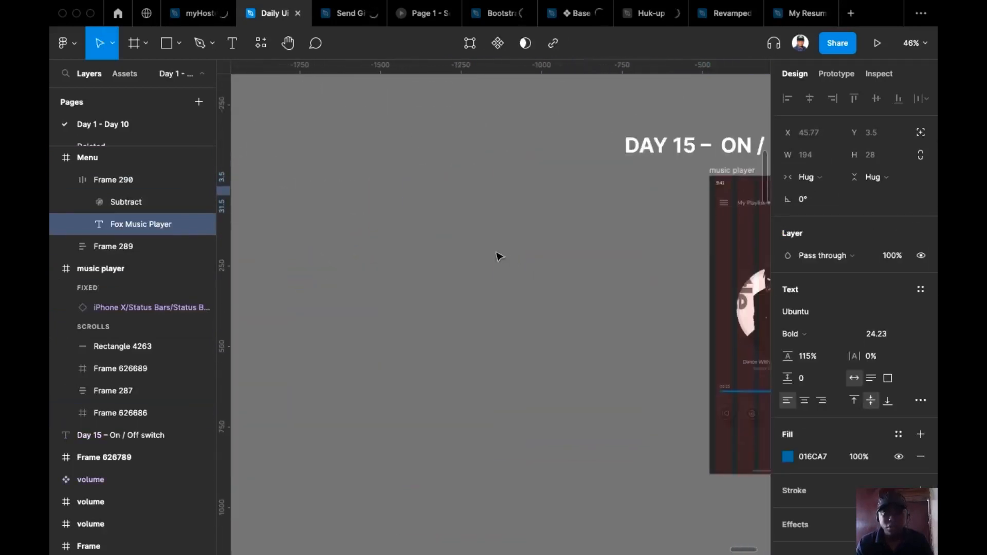
Copy the Day 14 dark, white and blue colour dots and paste them beside the Menu screen
{"action": "scroll", "coordinate": [498, 256], "scroll_direction": "down", "scroll_amount": 5}
{"action": "scroll", "coordinate": [498, 256], "scroll_direction": "left", "scroll_amount": 8}
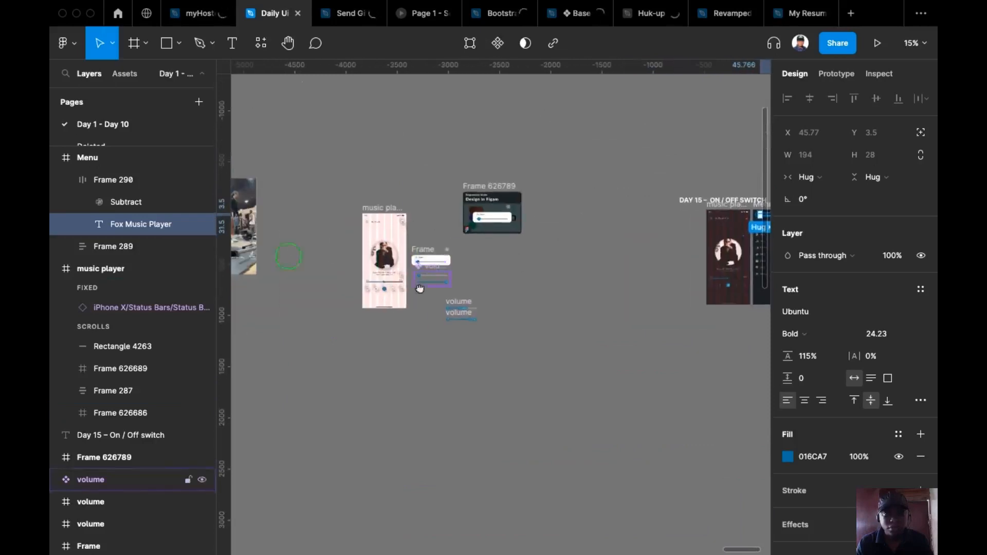
{"action": "scroll", "coordinate": [476, 275], "scroll_direction": "left", "scroll_amount": 5}
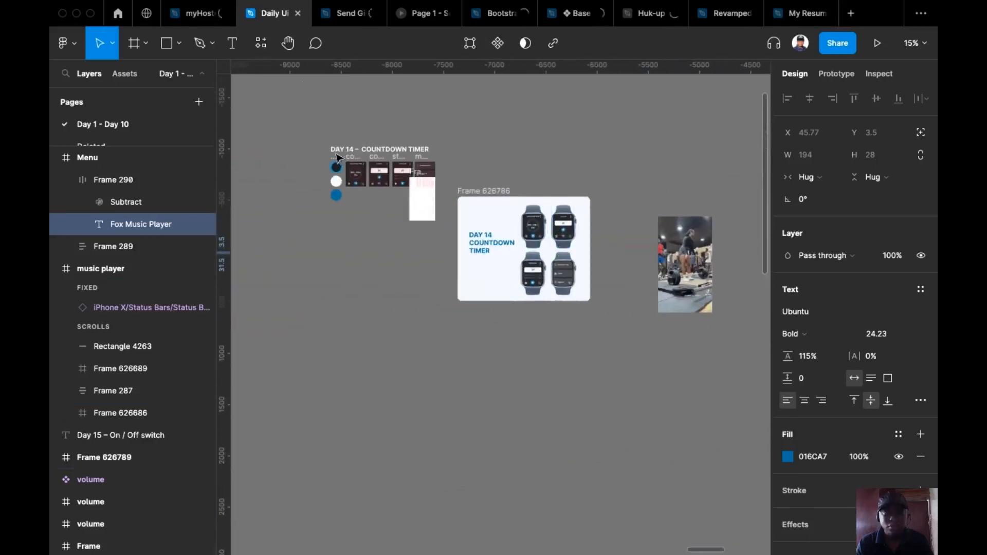
{"action": "left_click", "coordinate": [337, 159]}
{"action": "key", "text": "super+c"}
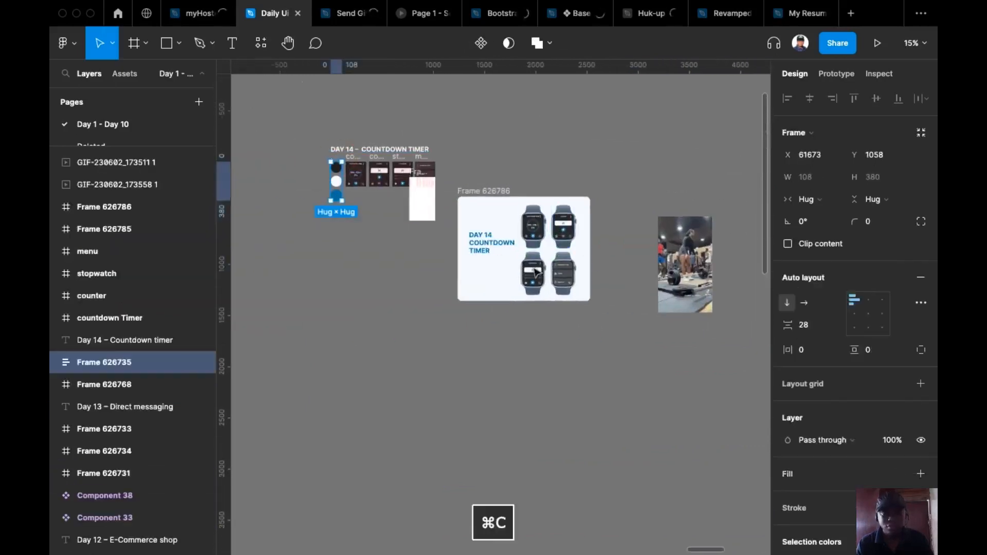
{"action": "scroll", "coordinate": [482, 203], "scroll_direction": "right", "scroll_amount": 15}
{"action": "scroll", "coordinate": [594, 170], "scroll_direction": "up", "scroll_amount": 10}
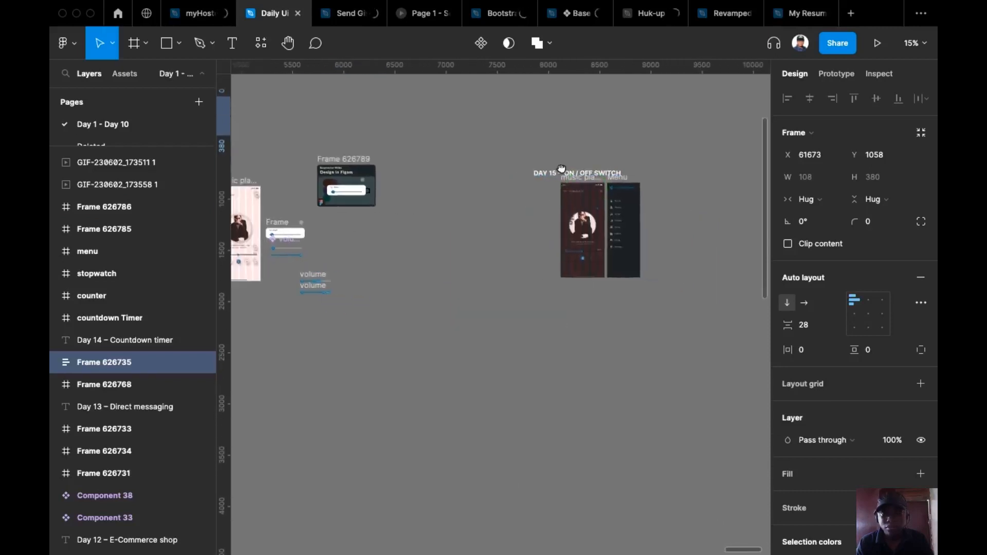
{"action": "right_click", "coordinate": [665, 157]}
{"action": "left_click", "coordinate": [668, 160]}
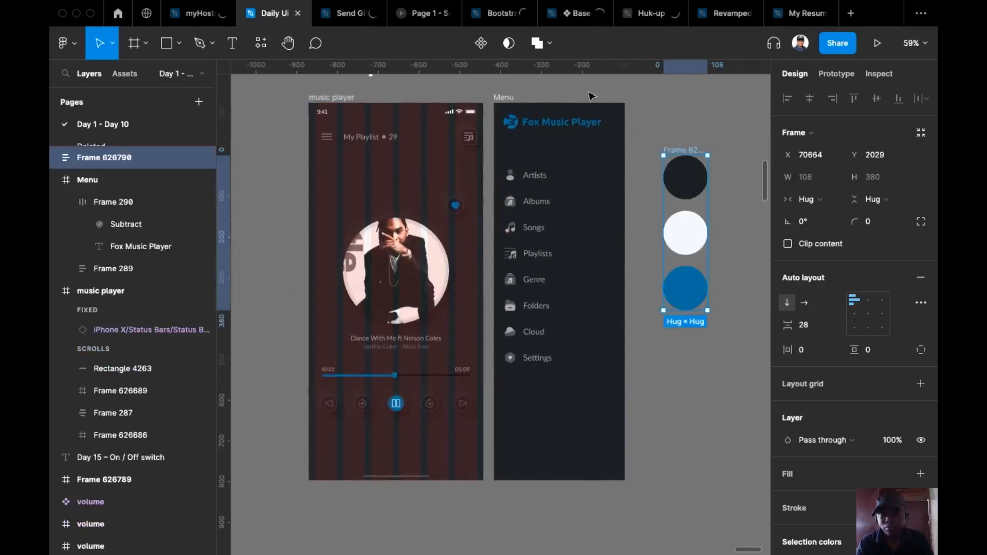
Make the Fox Music Player title white by sampling the white dot
{"action": "left_click", "coordinate": [576, 123], "text": "super"}
{"action": "key", "text": "i"}
{"action": "left_click", "coordinate": [695, 238]}
{"action": "left_click", "coordinate": [652, 389]}
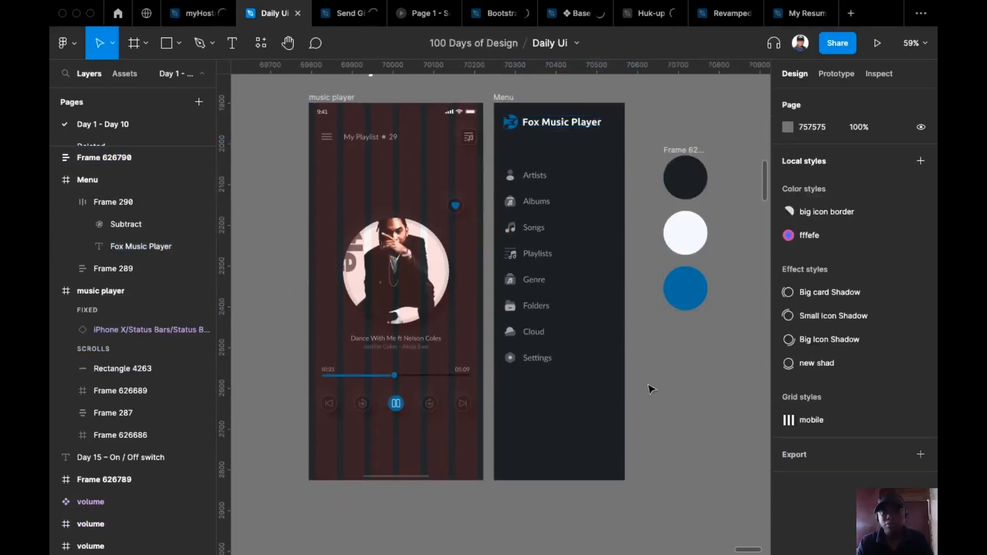
{"action": "left_click", "coordinate": [510, 122], "text": "super"}
Turn the Menu logo white by sampling the white colour dot
{"action": "key", "text": "i"}
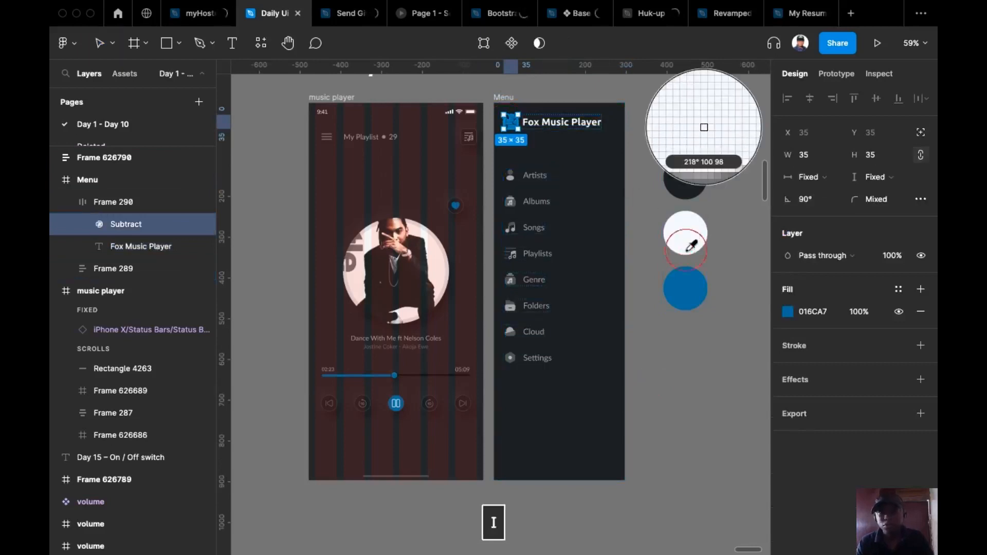
{"action": "left_click", "coordinate": [678, 238]}
{"action": "left_click", "coordinate": [700, 117]}
{"action": "scroll", "coordinate": [700, 118], "scroll_direction": "down", "scroll_amount": 2}
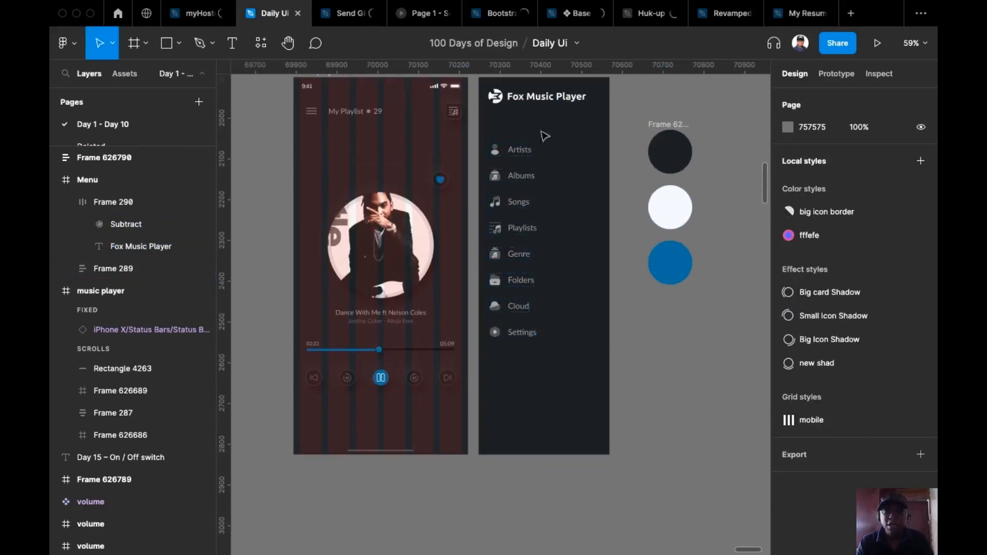
Duplicate the Artists item above the menu list, then show Assets with the search cleared
{"action": "left_click", "coordinate": [523, 158]}
{"action": "left_click", "coordinate": [521, 158]}
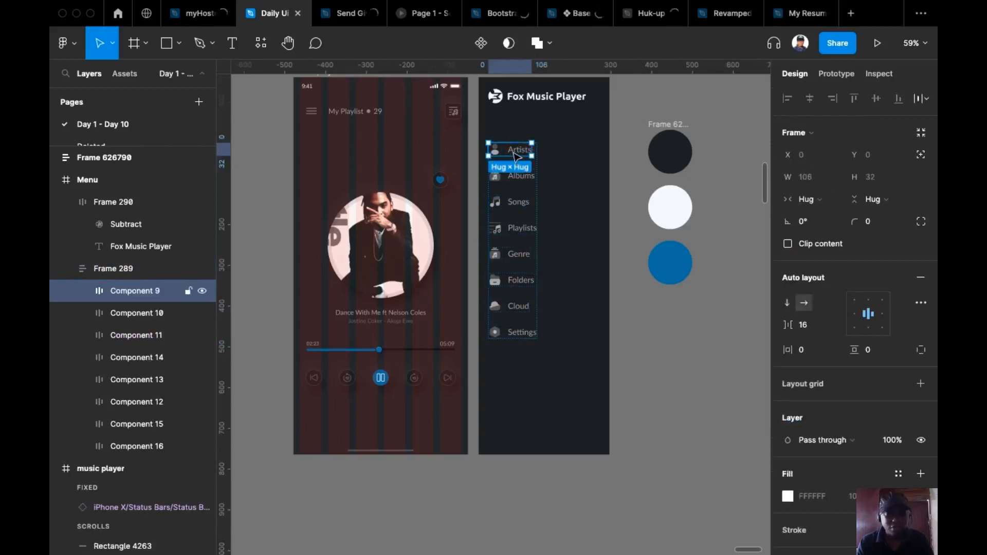
{"action": "left_click_drag", "start_coordinate": [519, 155], "coordinate": [518, 129]}
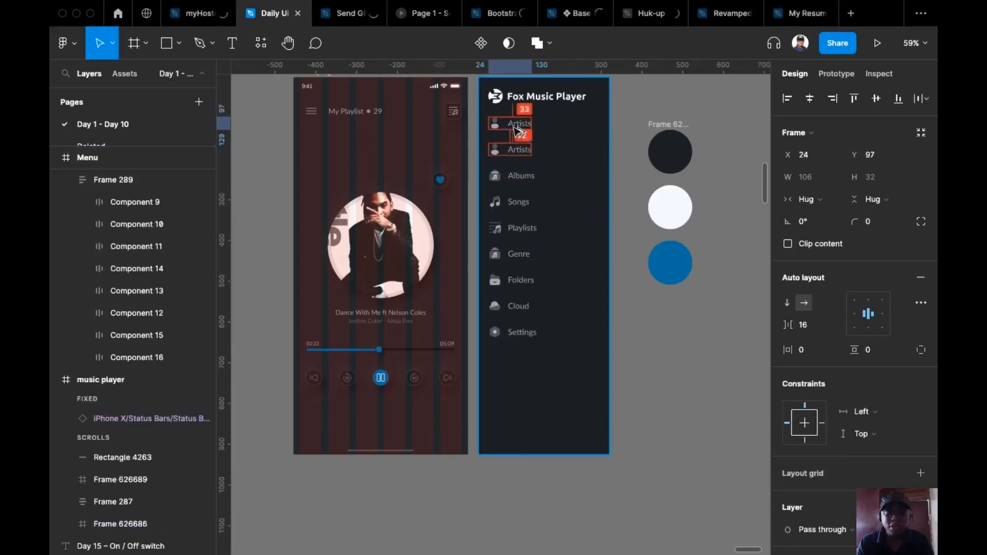
{"action": "left_click", "coordinate": [481, 148]}
{"action": "scroll", "coordinate": [480, 148], "scroll_direction": "up", "scroll_amount": 5}
{"action": "left_click", "coordinate": [546, 119]}
{"action": "left_click", "coordinate": [555, 125]}
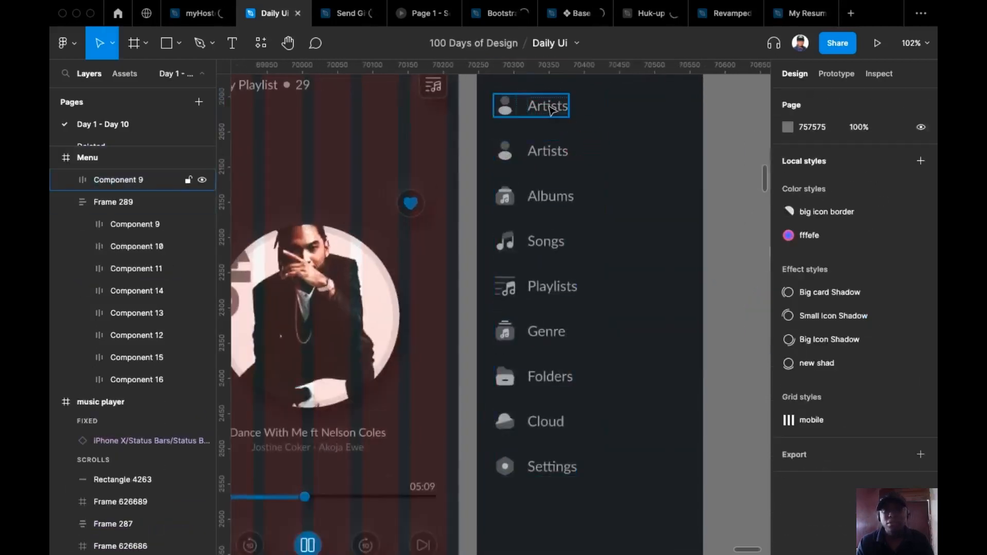
{"action": "left_click", "coordinate": [536, 113]}
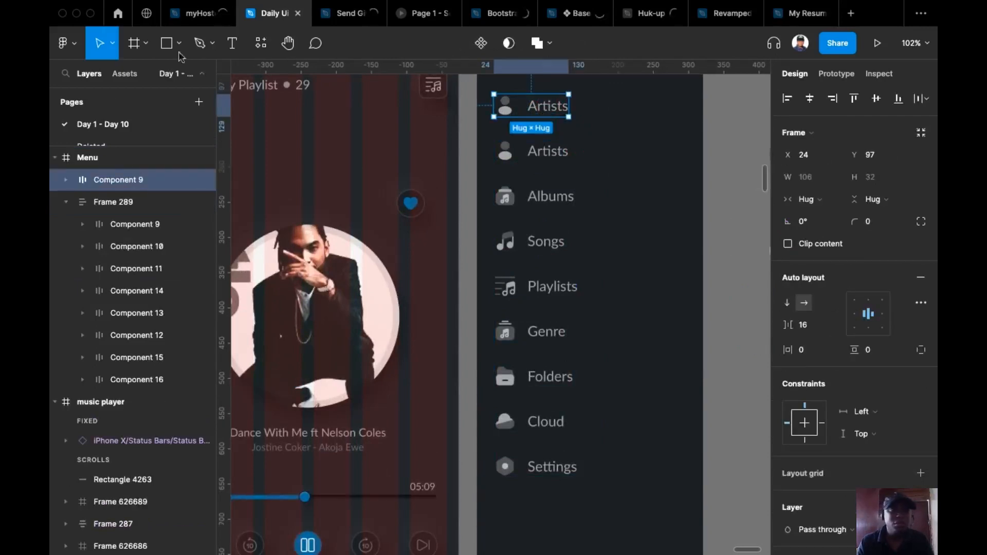
{"action": "left_click", "coordinate": [124, 76]}
{"action": "left_click", "coordinate": [157, 102]}
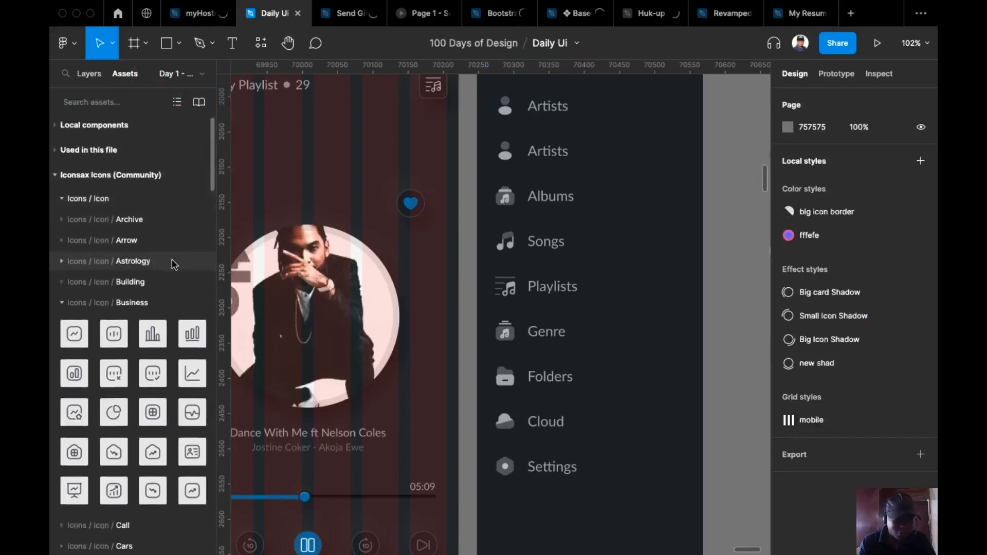
Scroll the Iconsax library and expand the Weather category to reveal the sun and moon icons
{"action": "scroll", "coordinate": [172, 262], "scroll_direction": "down", "scroll_amount": 5}
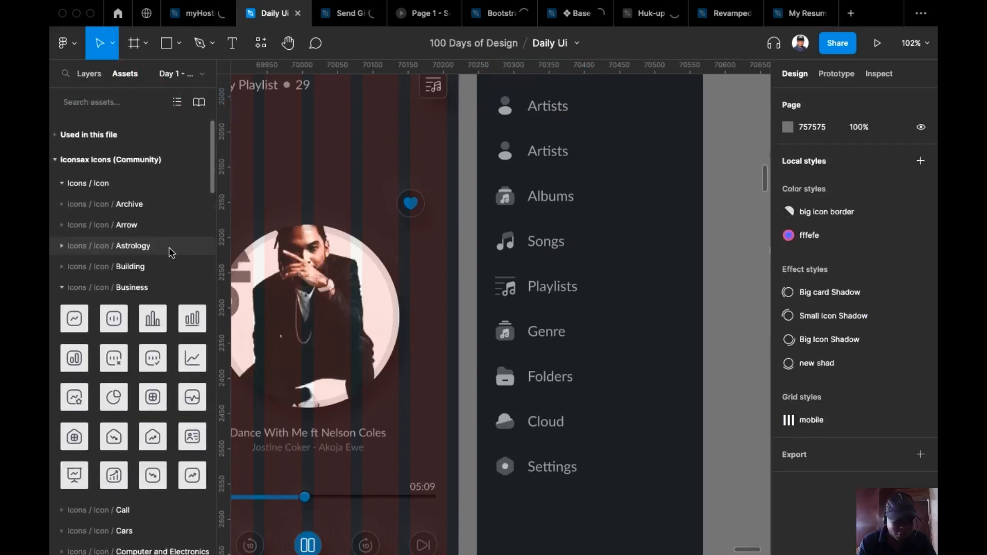
{"action": "scroll", "coordinate": [171, 252], "scroll_direction": "down", "scroll_amount": 7}
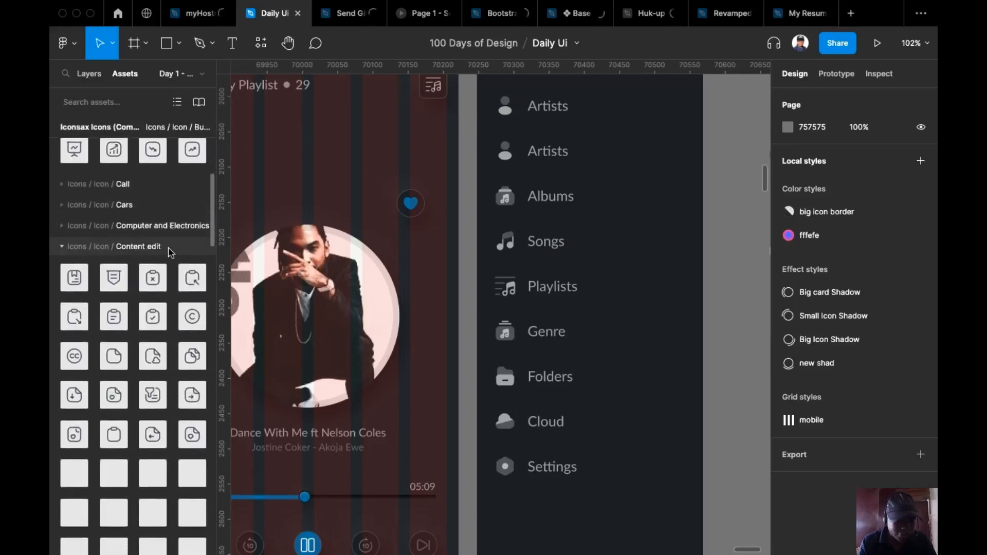
{"action": "scroll", "coordinate": [155, 276], "scroll_direction": "down", "scroll_amount": 12}
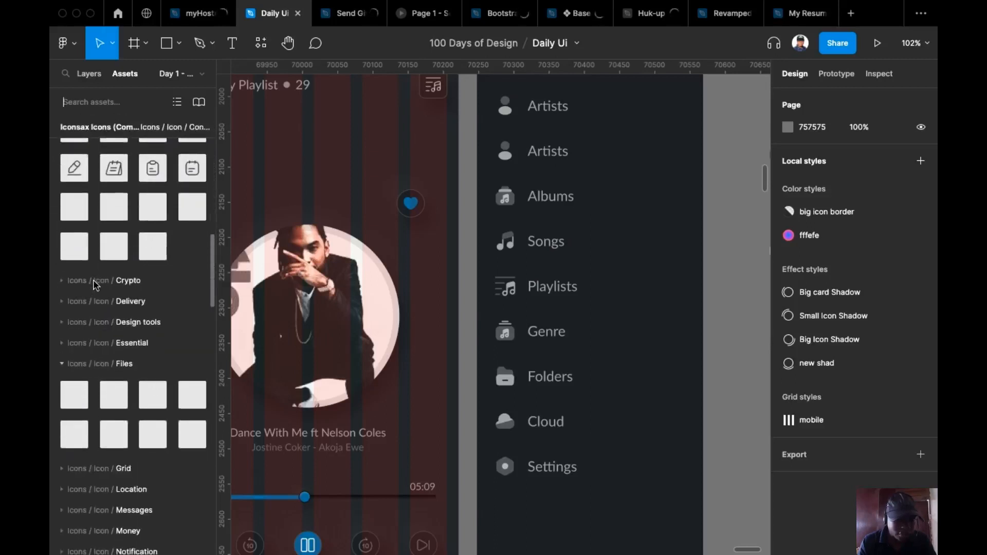
{"action": "scroll", "coordinate": [97, 283], "scroll_direction": "down", "scroll_amount": 7}
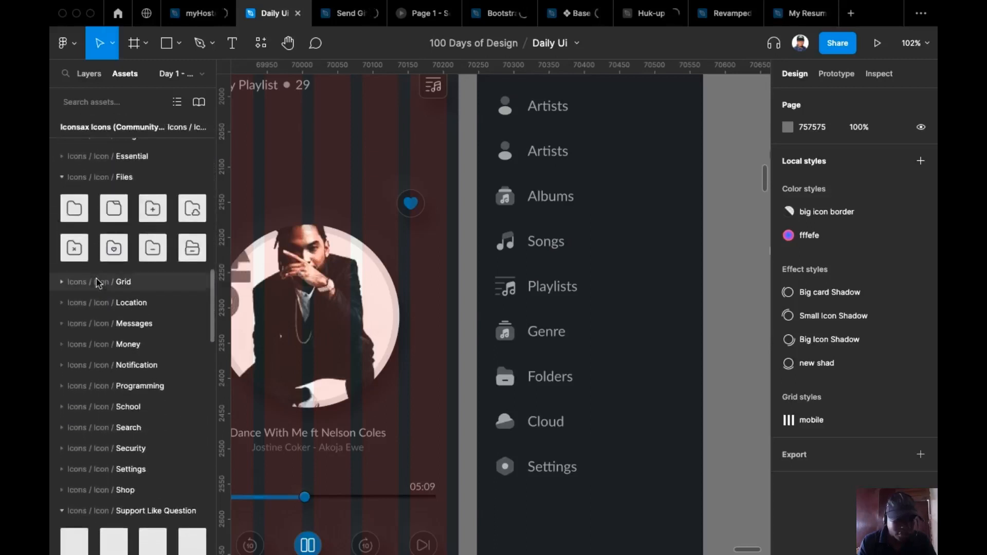
{"action": "scroll", "coordinate": [99, 283], "scroll_direction": "down", "scroll_amount": 4}
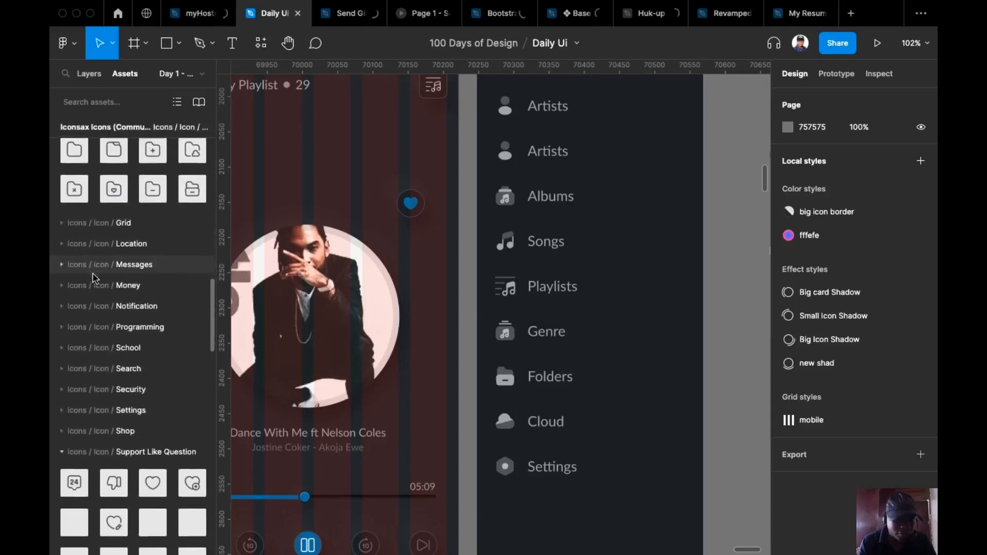
{"action": "scroll", "coordinate": [96, 276], "scroll_direction": "down", "scroll_amount": 15}
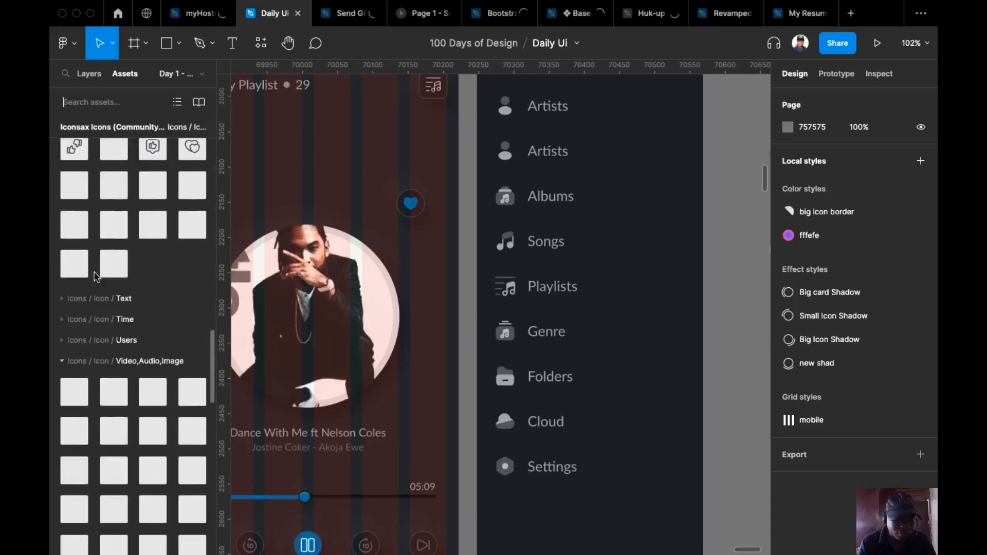
{"action": "scroll", "coordinate": [96, 276], "scroll_direction": "down", "scroll_amount": 8}
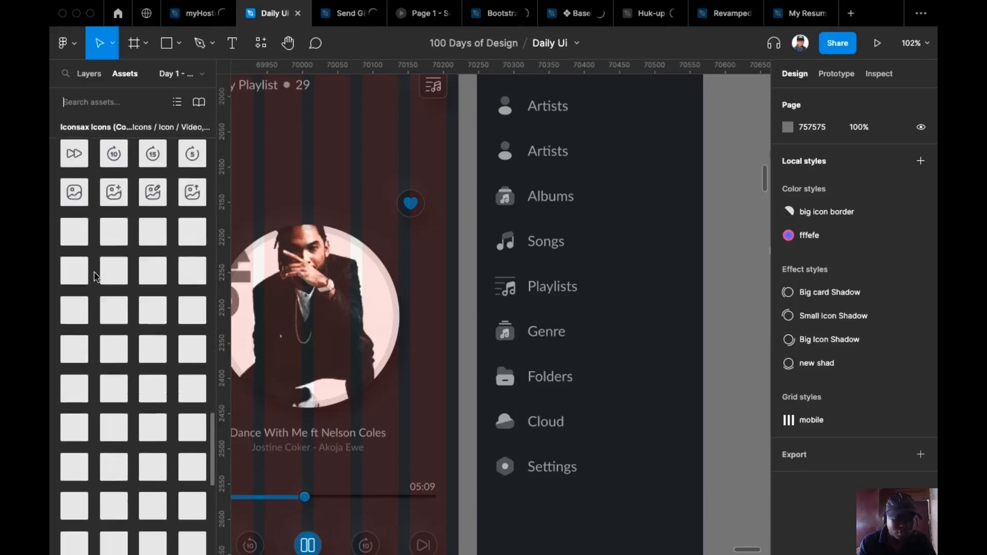
{"action": "scroll", "coordinate": [94, 276], "scroll_direction": "down", "scroll_amount": 6}
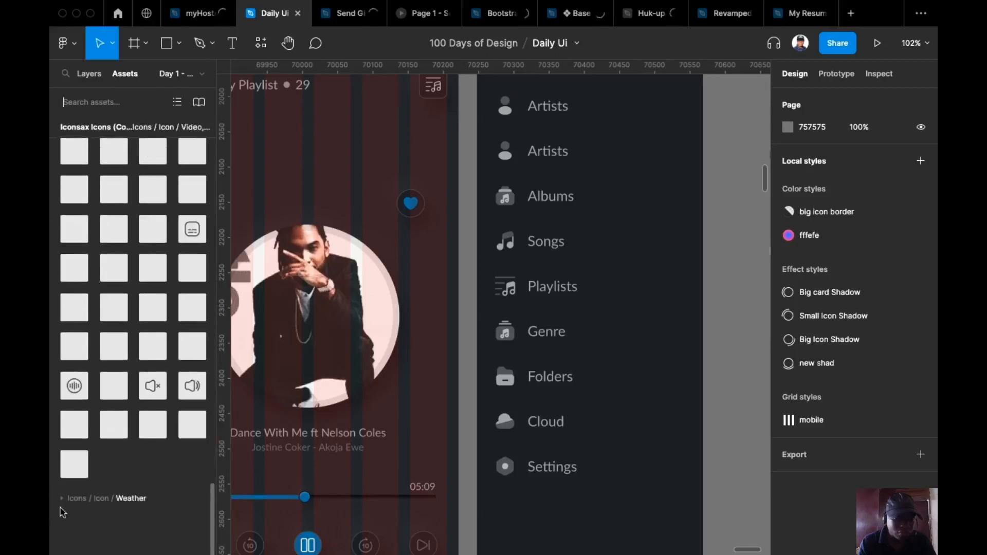
{"action": "left_click", "coordinate": [70, 498]}
{"action": "scroll", "coordinate": [144, 411], "scroll_direction": "down", "scroll_amount": 4}
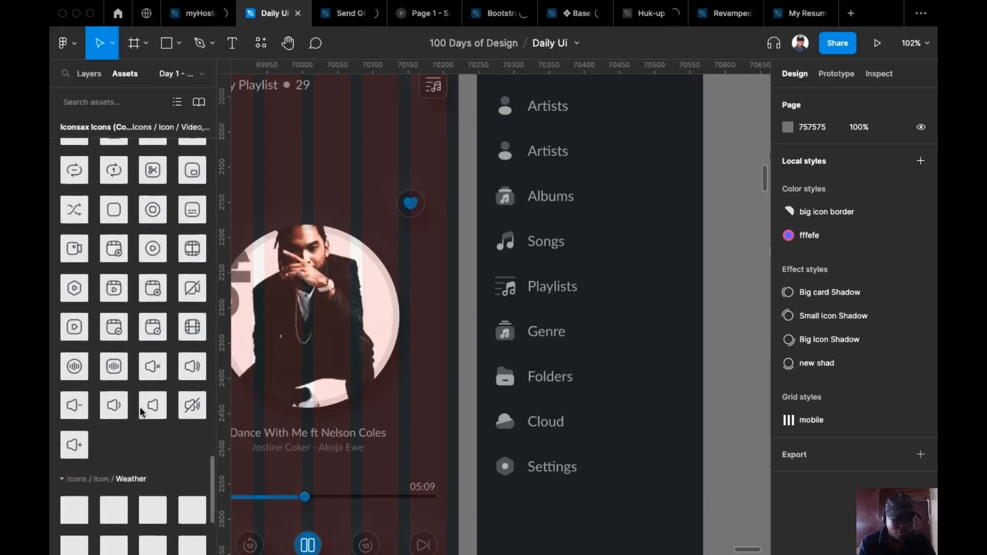
{"action": "scroll", "coordinate": [142, 410], "scroll_direction": "down", "scroll_amount": 6}
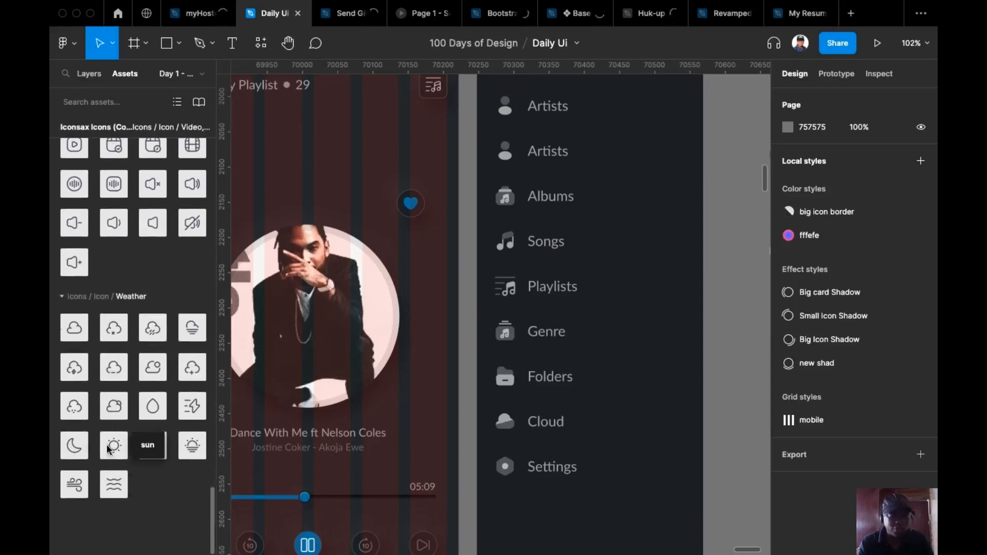
Drop the 24 × 24 sun and moon icons beside the Menu frame and return to Layers
{"action": "left_click_drag", "start_coordinate": [113, 451], "coordinate": [709, 196]}
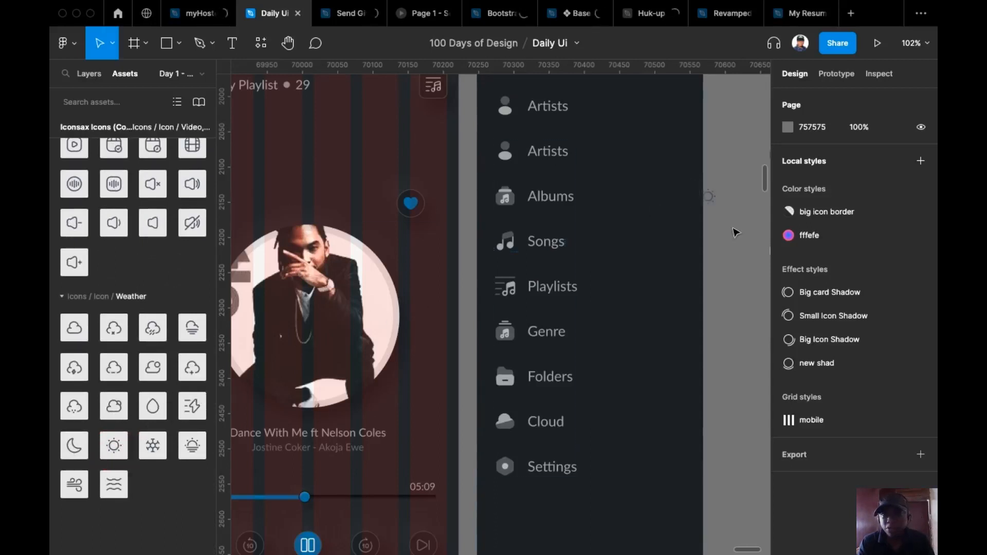
{"action": "left_click_drag", "start_coordinate": [75, 453], "coordinate": [707, 297]}
{"action": "left_click", "coordinate": [743, 263]}
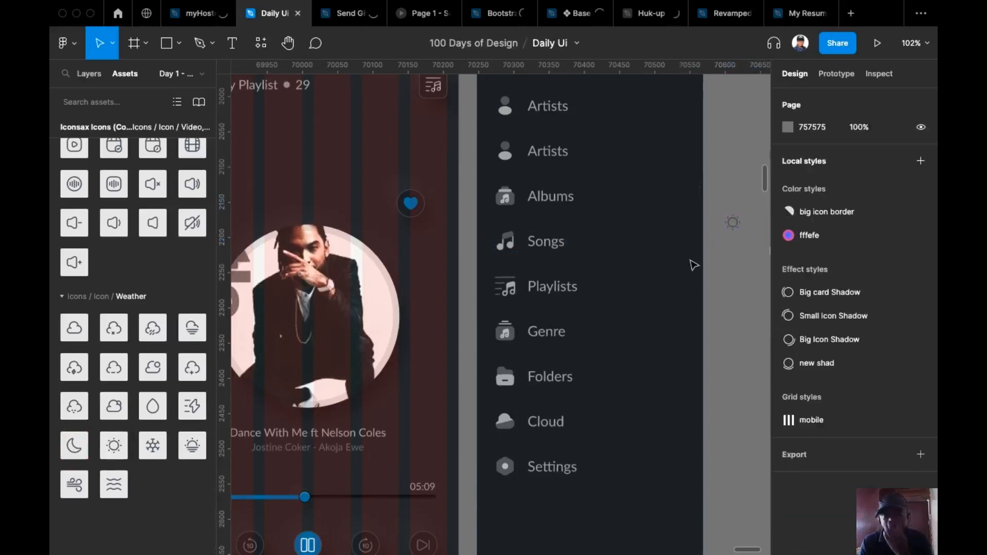
{"action": "left_click", "coordinate": [88, 74]}
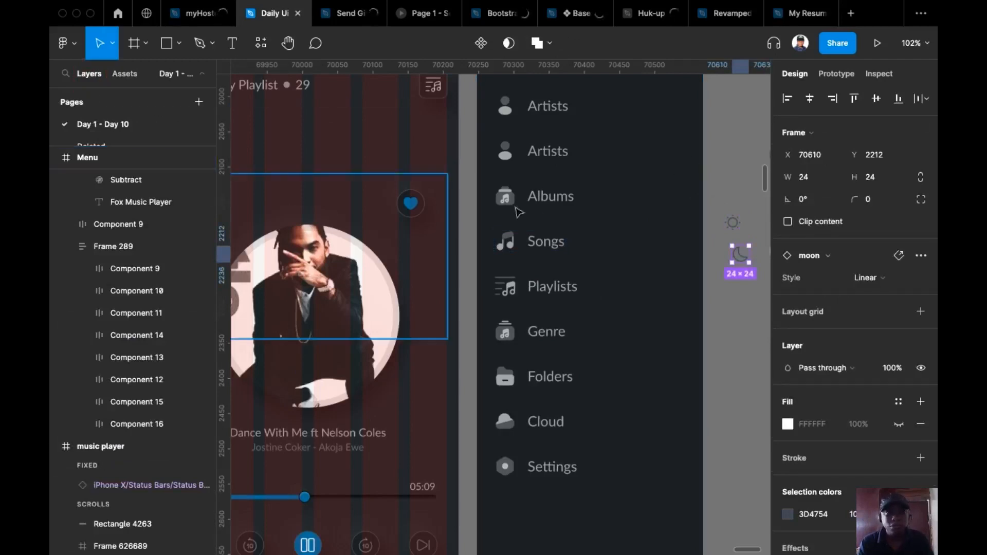
Select the Artists, Albums, Songs, Playlists and Genre icons in the menu list
{"action": "left_click_drag", "start_coordinate": [730, 196], "coordinate": [671, 240]}
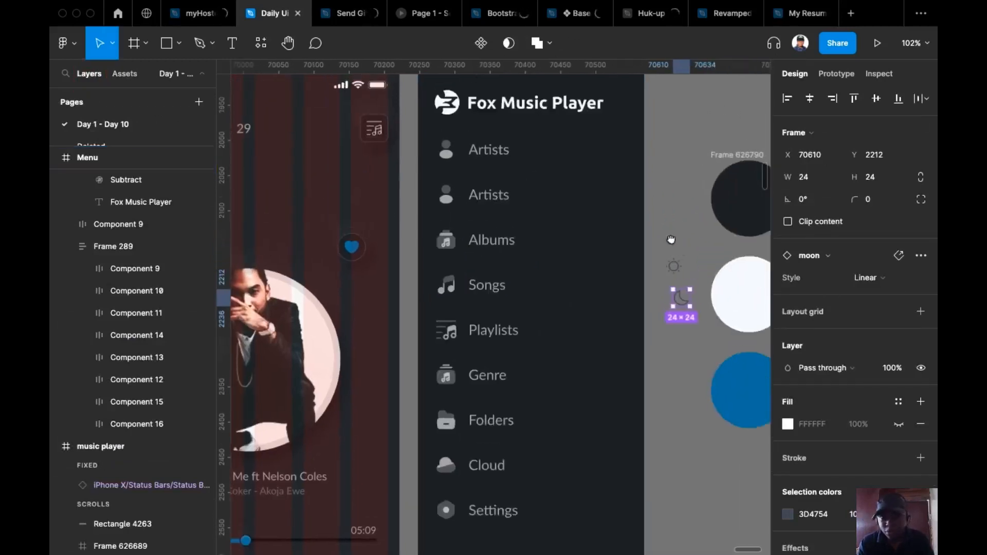
{"action": "double_click", "coordinate": [448, 158]}
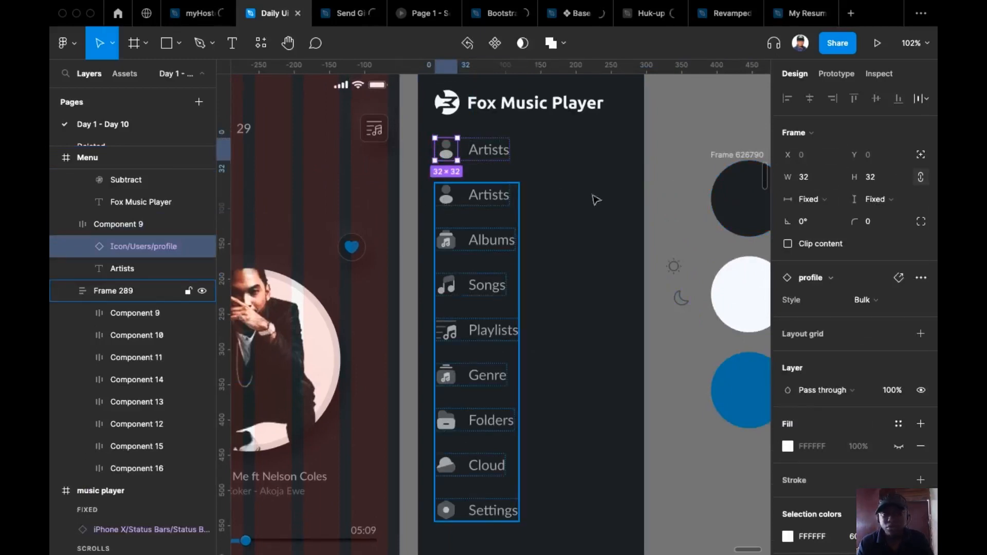
{"action": "left_click", "coordinate": [446, 205], "text": "shift"}
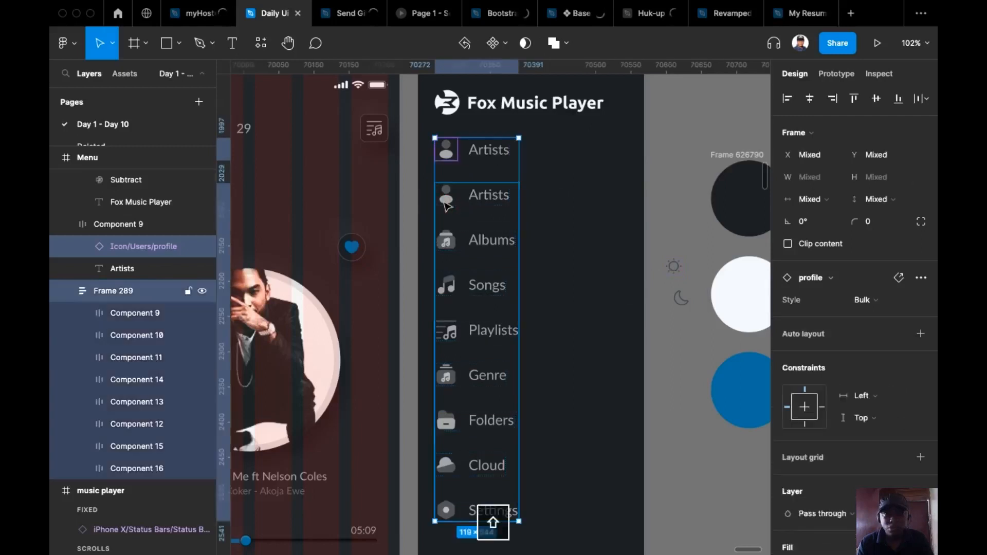
{"action": "left_click", "coordinate": [446, 206]}
{"action": "left_click", "coordinate": [447, 205]}
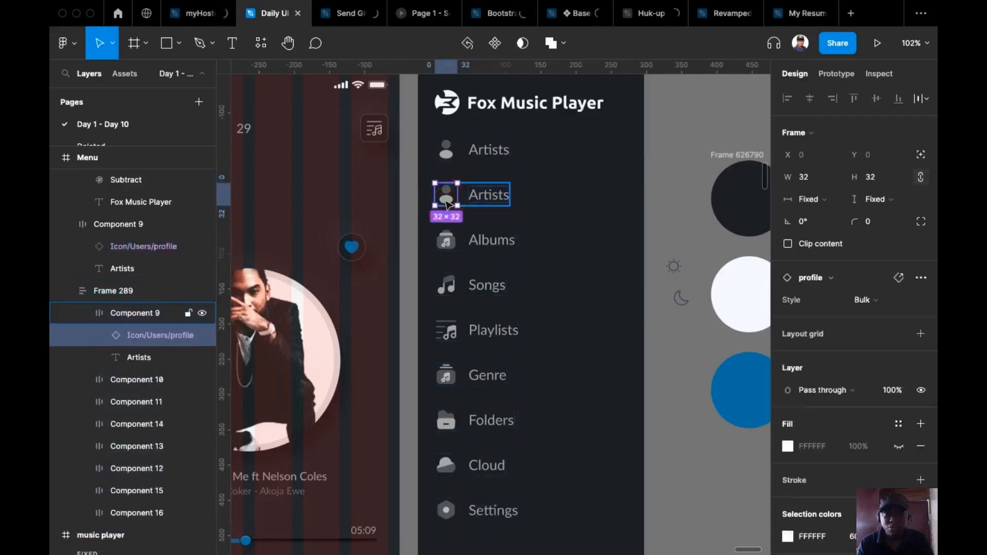
{"action": "double_click", "coordinate": [449, 248], "text": "shift"}
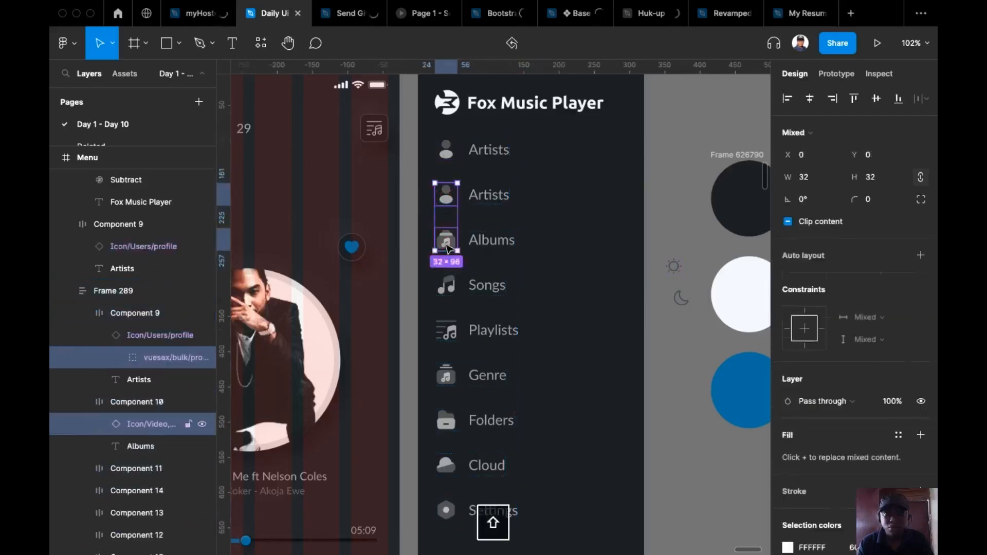
{"action": "left_click", "coordinate": [449, 248], "text": "shift"}
{"action": "double_click", "coordinate": [448, 289], "text": "shift"}
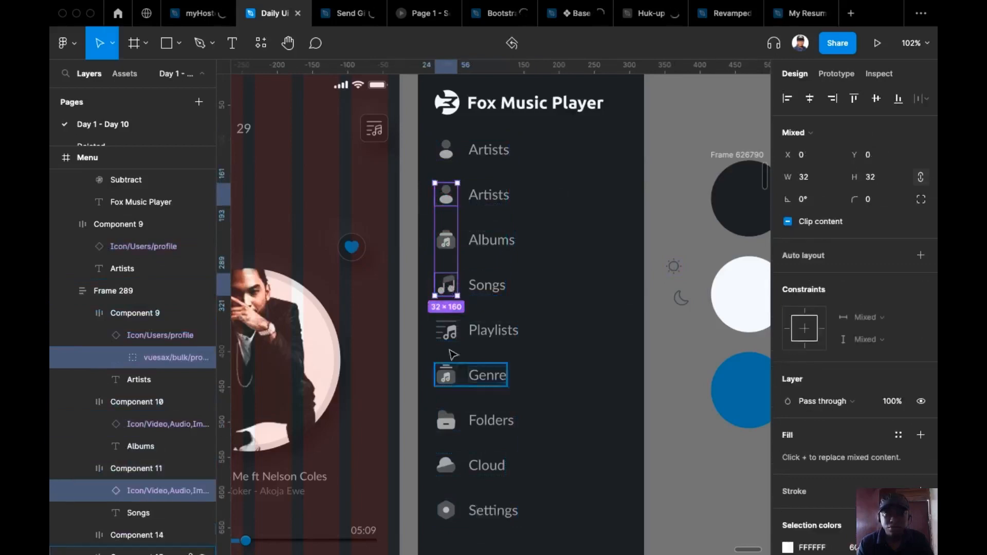
{"action": "double_click", "coordinate": [449, 334], "text": "shift"}
{"action": "left_click", "coordinate": [447, 376], "text": "shift"}
{"action": "left_click", "coordinate": [447, 376], "text": "shift"}
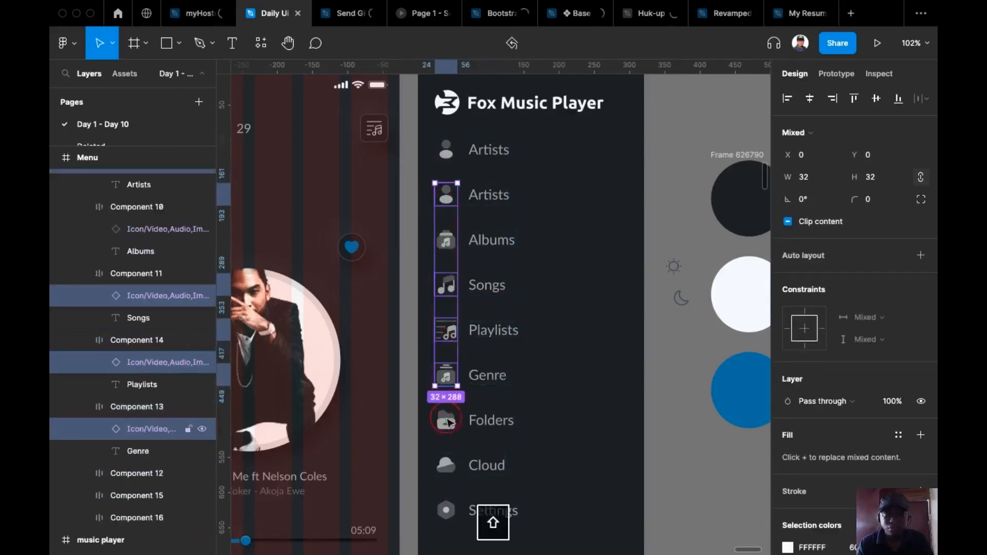
Add the Folders, Cloud and Settings icons and set all selected icon heights to 24
{"action": "double_click", "coordinate": [445, 421], "text": "shift"}
{"action": "left_click", "coordinate": [447, 466], "text": "shift"}
{"action": "left_click", "coordinate": [447, 465], "text": "shift"}
{"action": "left_click", "coordinate": [446, 512], "text": "shift"}
{"action": "left_click", "coordinate": [446, 515], "text": "shift"}
{"action": "left_click", "coordinate": [886, 177]}
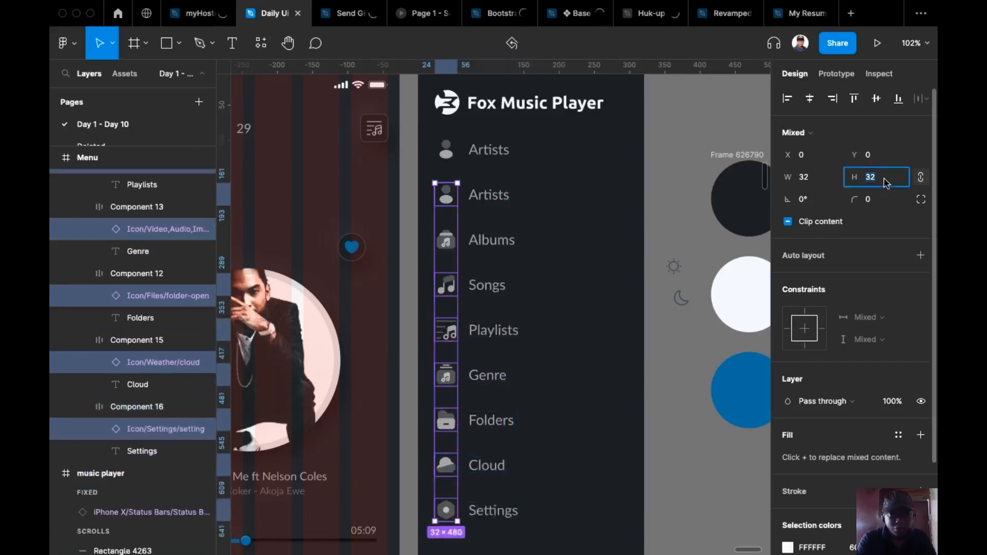
{"action": "type", "text": "24"}
{"action": "key", "text": "Return"}
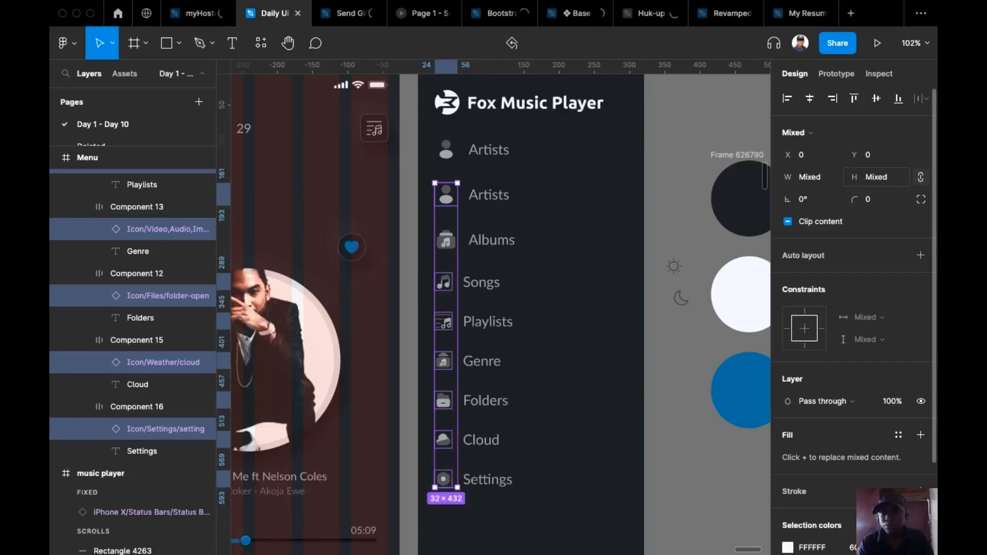
Resize the Albums icon instance to 24 × 24
{"action": "left_click", "coordinate": [678, 175]}
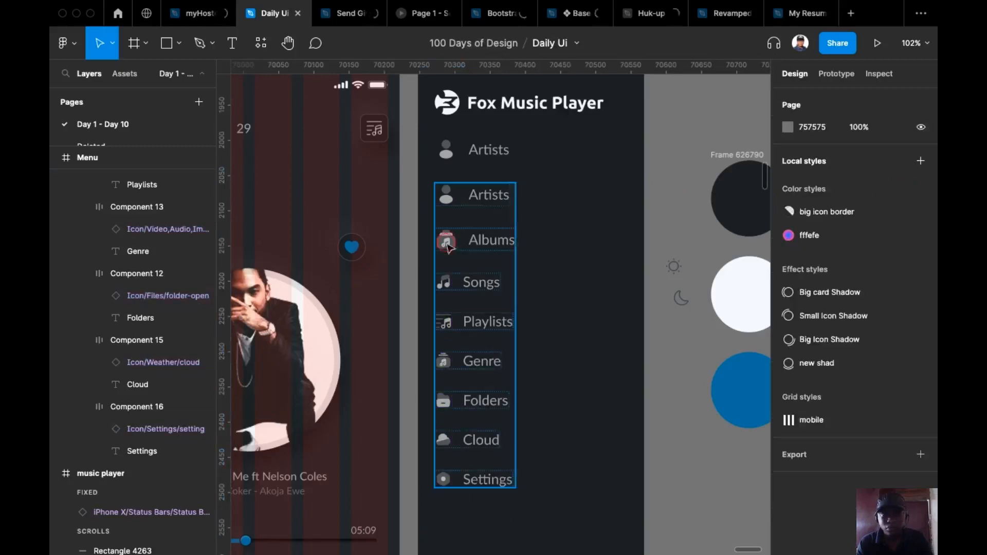
{"action": "left_click", "coordinate": [443, 251]}
{"action": "double_click", "coordinate": [446, 248]}
{"action": "double_click", "coordinate": [449, 248]}
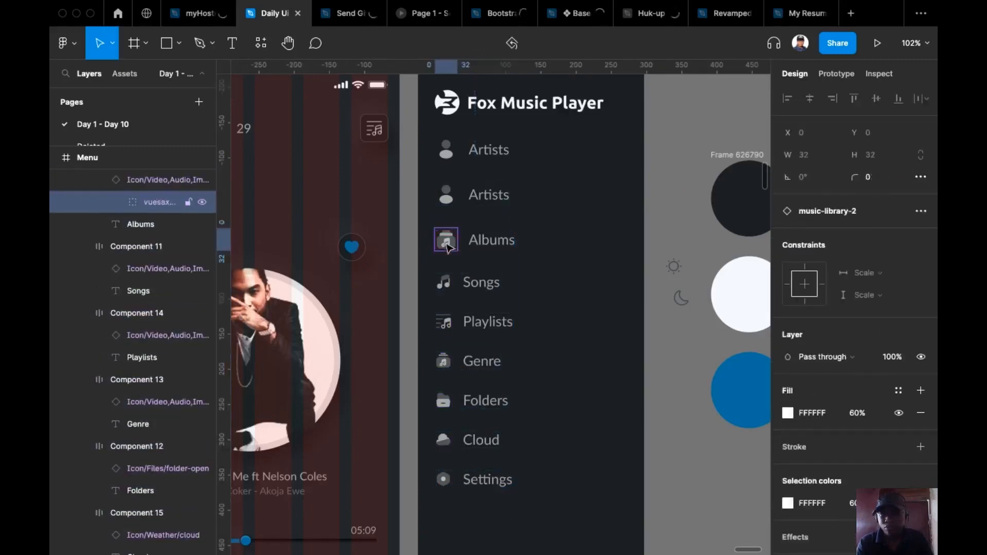
{"action": "key", "text": "backslash"}
{"action": "left_click", "coordinate": [881, 174]}
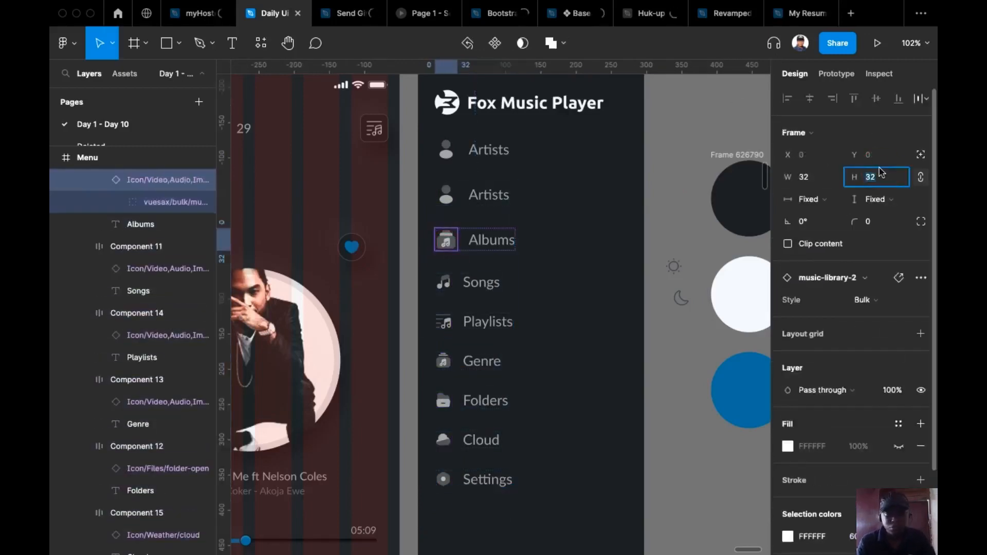
{"action": "type", "text": "24"}
{"action": "key", "text": "Return"}
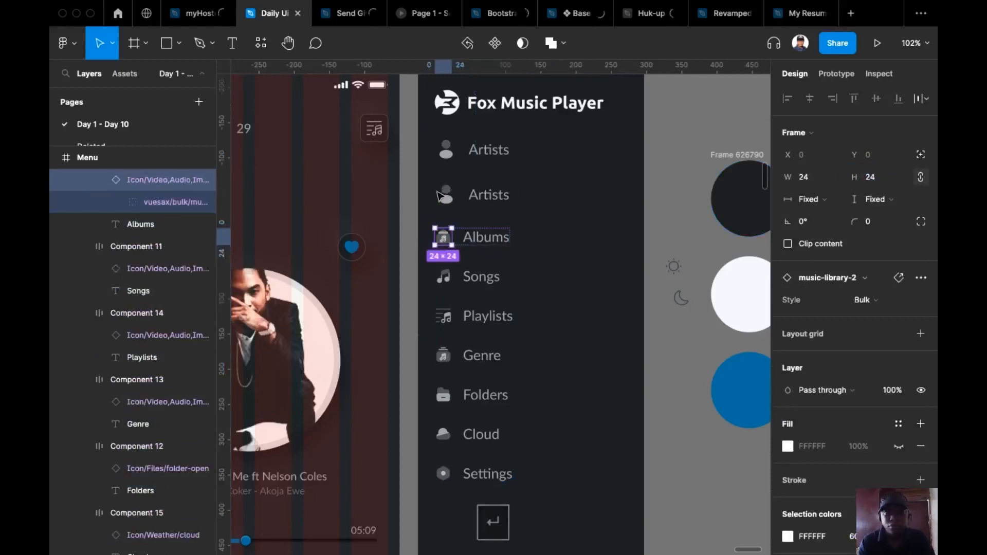
Resize both Artists row icons to 24 × 24
{"action": "left_click", "coordinate": [446, 198]}
{"action": "double_click", "coordinate": [447, 199]}
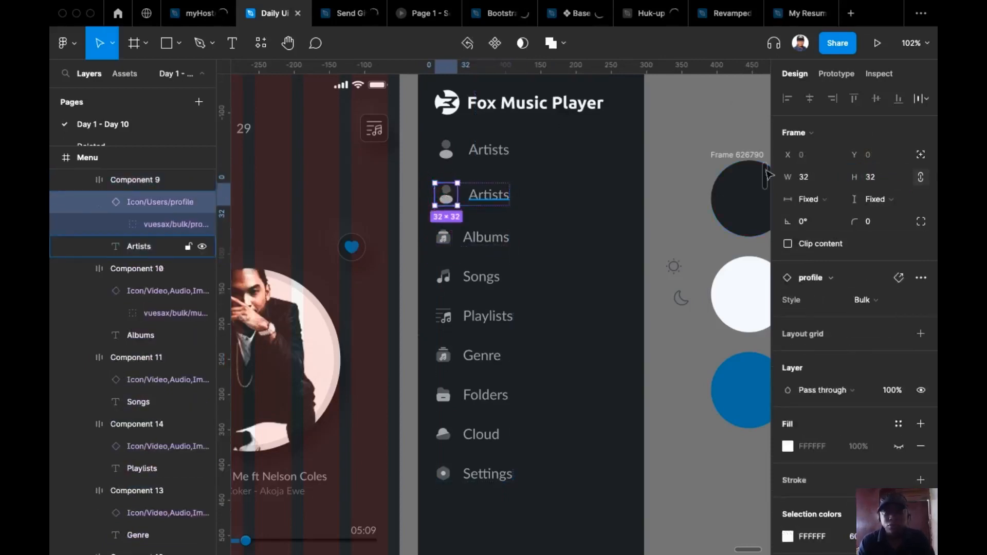
{"action": "left_click", "coordinate": [877, 184]}
{"action": "type", "text": "24"}
{"action": "key", "text": "Return"}
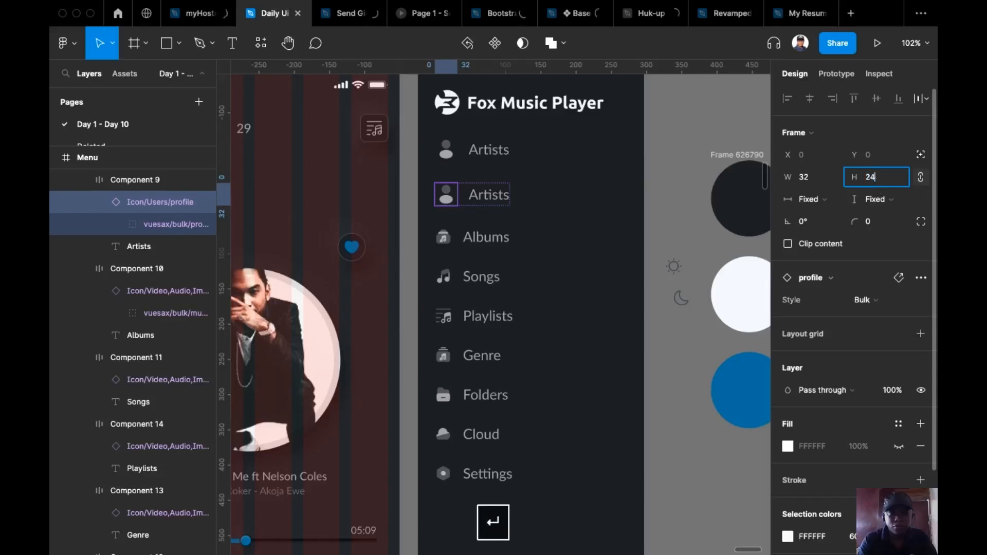
{"action": "left_click", "coordinate": [445, 154]}
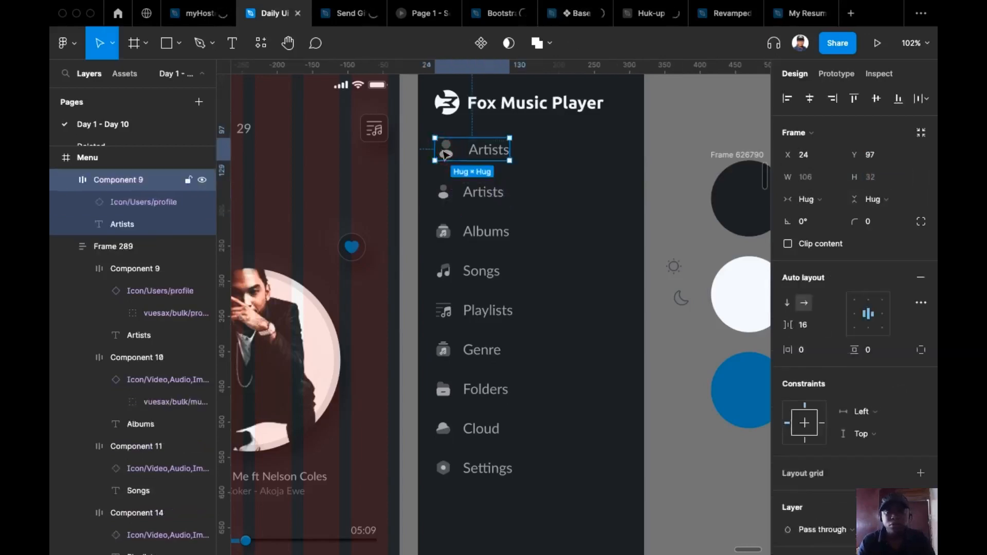
{"action": "double_click", "coordinate": [445, 152]}
{"action": "left_click", "coordinate": [886, 184]}
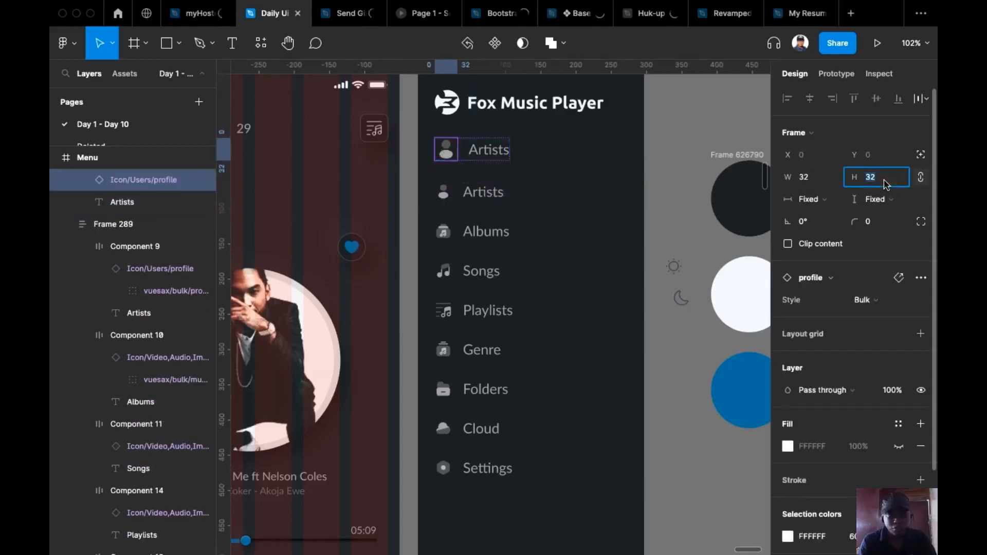
{"action": "type", "text": "24"}
{"action": "key", "text": "Return"}
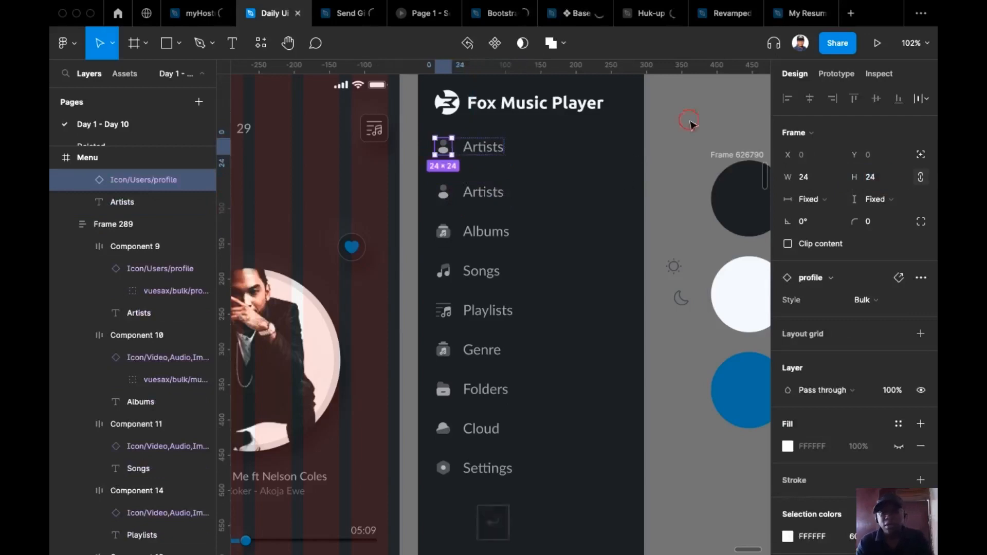
Select all nine menu label texts, from the top Artists through Settings
{"action": "left_click", "coordinate": [692, 119]}
{"action": "left_click", "coordinate": [486, 148], "text": "shift+super"}
{"action": "left_click", "coordinate": [485, 193], "text": "shift+super"}
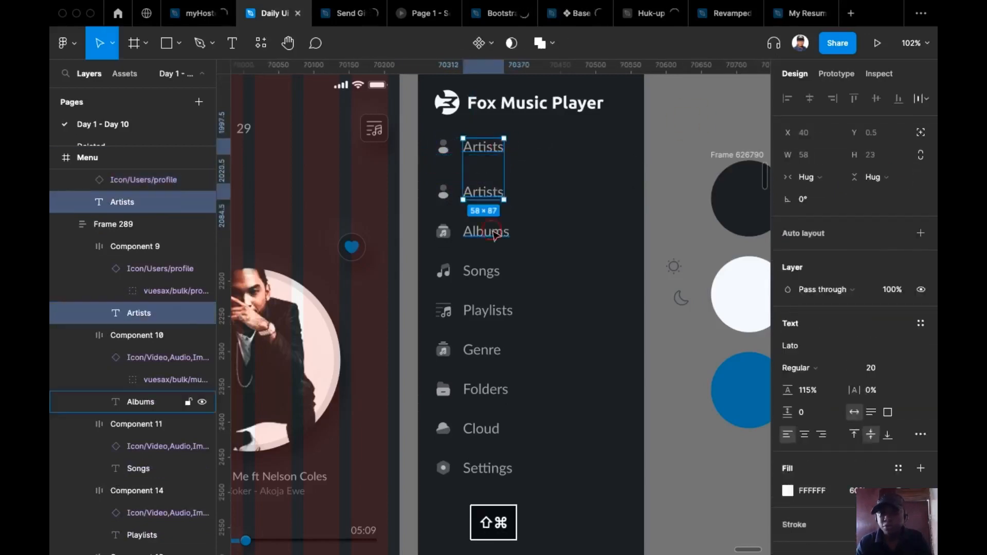
{"action": "left_click", "coordinate": [486, 231], "text": "shift+super"}
{"action": "left_click", "coordinate": [488, 271], "text": "shift+super"}
{"action": "left_click", "coordinate": [495, 312], "text": "shift+super"}
{"action": "left_click", "coordinate": [485, 352], "text": "shift+super"}
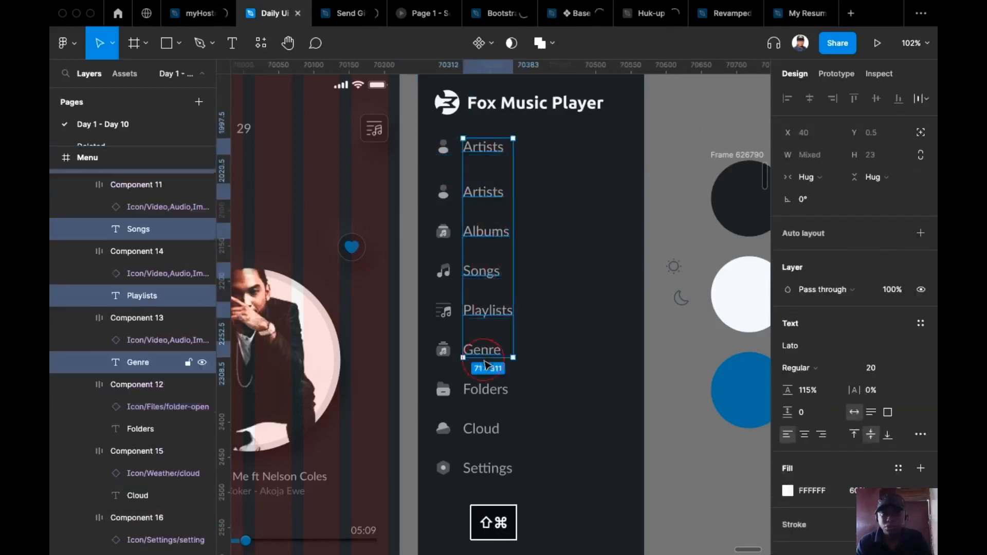
{"action": "left_click", "coordinate": [501, 395], "text": "shift+super"}
{"action": "left_click", "coordinate": [495, 430], "text": "shift+super"}
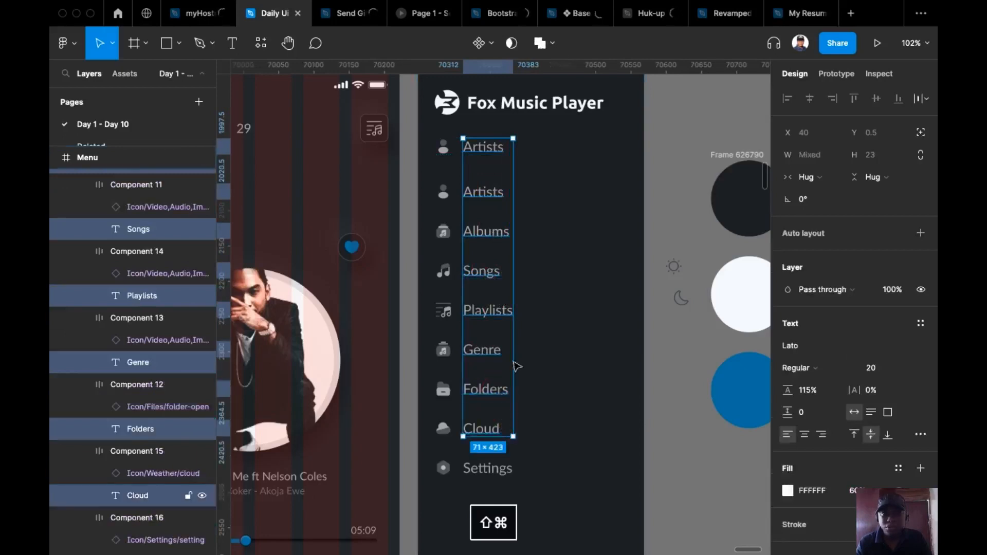
{"action": "left_click", "coordinate": [503, 472], "text": "shift+super"}
Change the selected labels' font size from 20 to 16, correcting an initial 14
{"action": "left_click", "coordinate": [885, 367]}
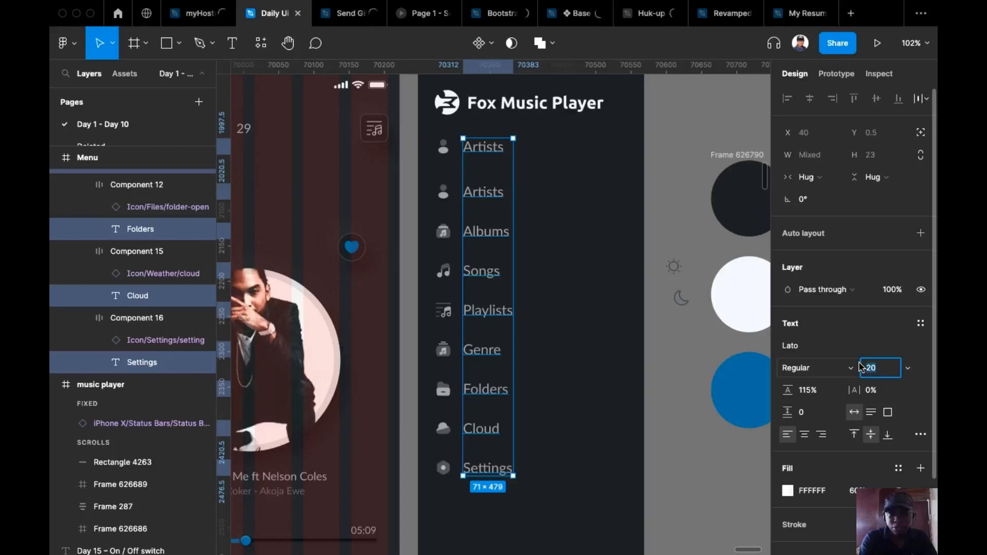
{"action": "type", "text": "14"}
{"action": "key", "text": "Return"}
{"action": "left_click", "coordinate": [881, 369]}
{"action": "key", "text": "BackSpace"}
{"action": "type", "text": "6"}
{"action": "key", "text": "Return"}
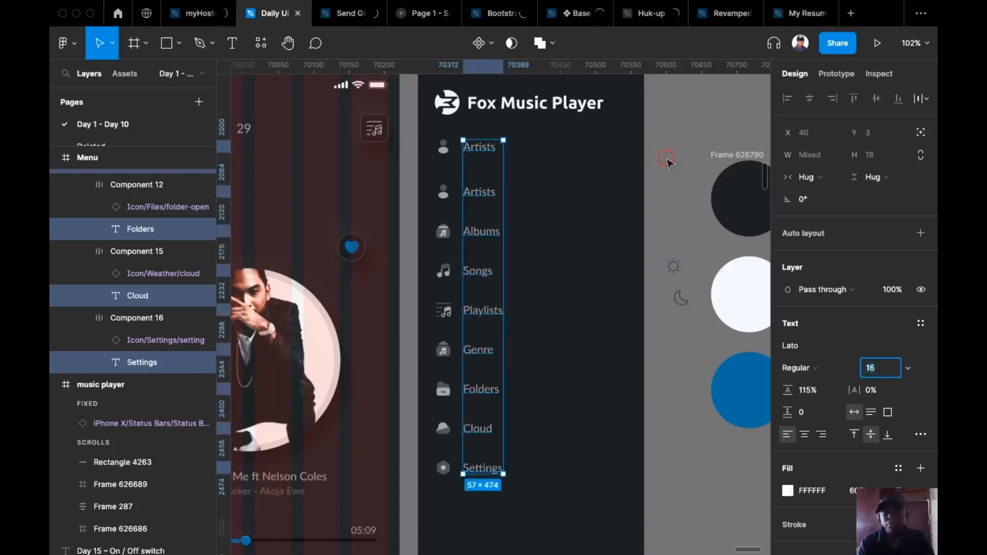
{"action": "left_click", "coordinate": [667, 162]}
{"action": "scroll", "coordinate": [619, 207], "scroll_direction": "right", "scroll_amount": 3}
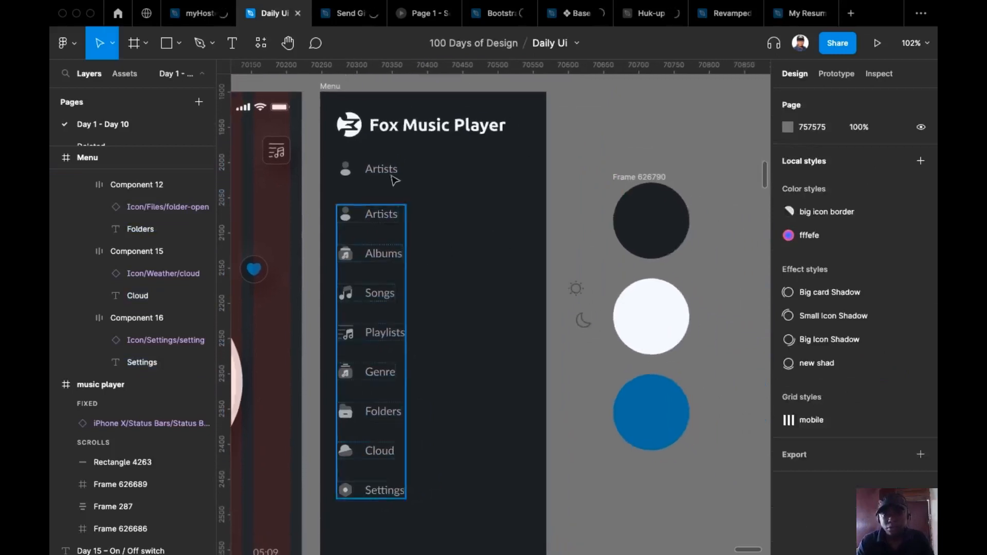
Switch the sun icon to the Bold style and the moon icon to Bulk
{"action": "left_click", "coordinate": [575, 289]}
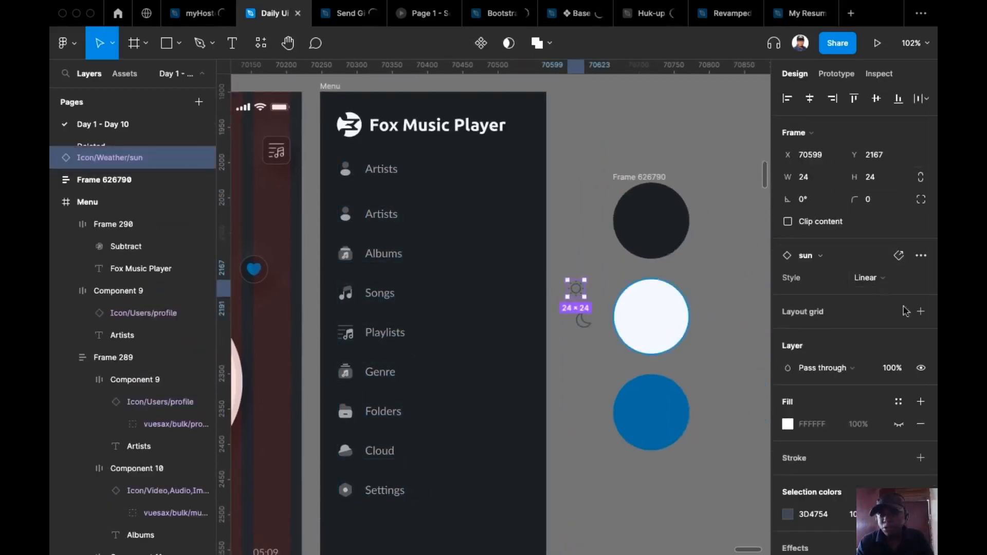
{"action": "left_click", "coordinate": [891, 281]}
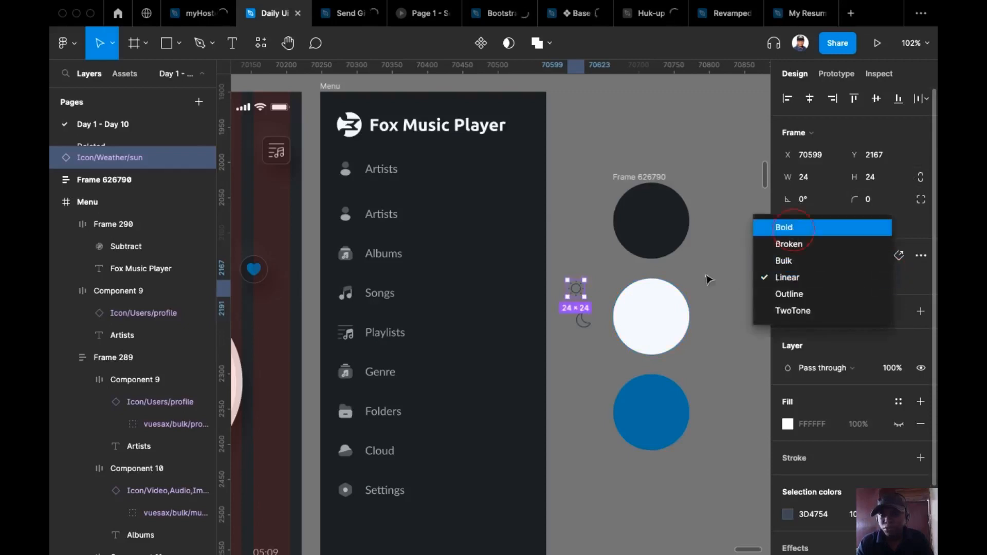
{"action": "left_click", "coordinate": [789, 228]}
{"action": "key", "text": "shift+Tab"}
{"action": "left_click", "coordinate": [865, 280]}
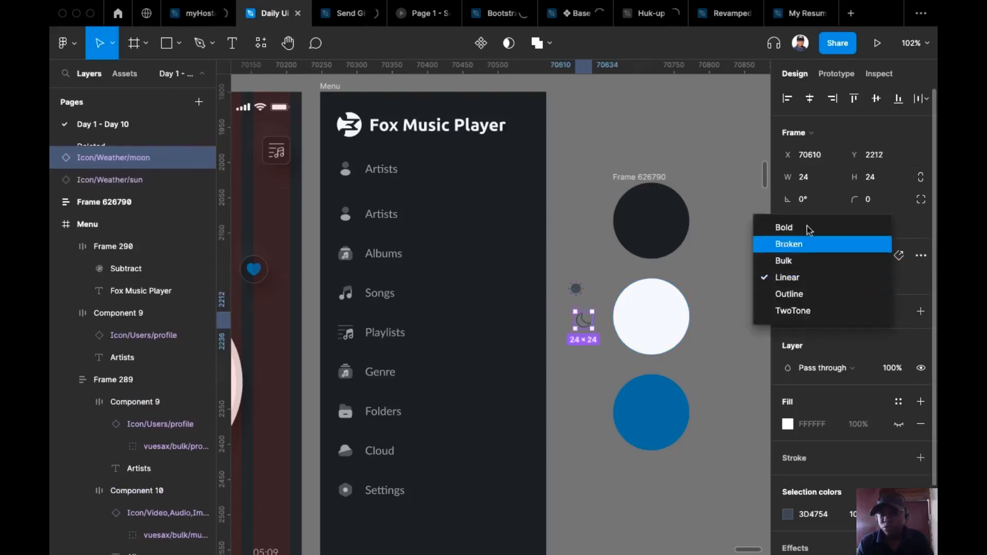
{"action": "left_click", "coordinate": [792, 261]}
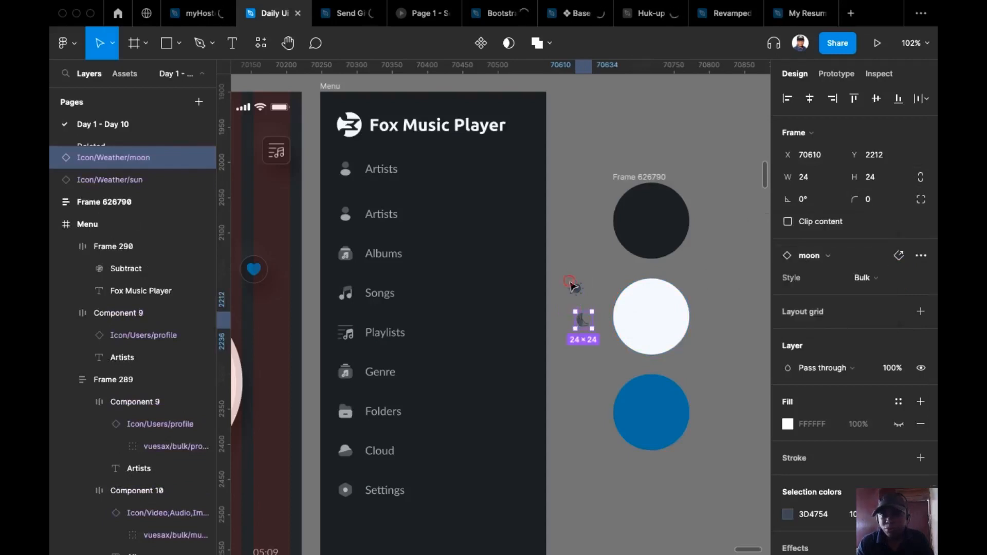
Change the sun icon's style variant to Bulk as well
{"action": "left_click", "coordinate": [576, 290]}
{"action": "left_click", "coordinate": [805, 259]}
{"action": "left_click", "coordinate": [649, 237]}
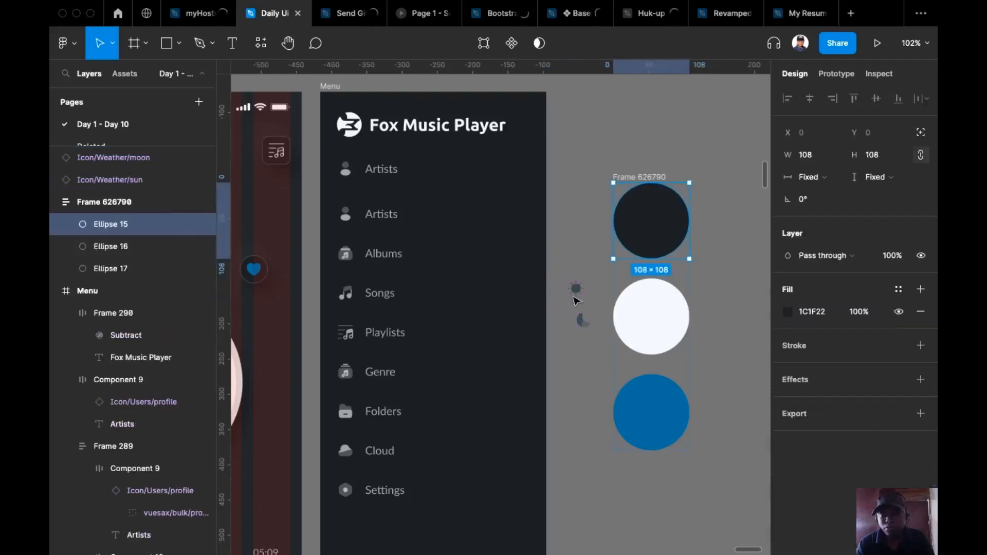
{"action": "left_click", "coordinate": [576, 300]}
{"action": "left_click", "coordinate": [576, 291]}
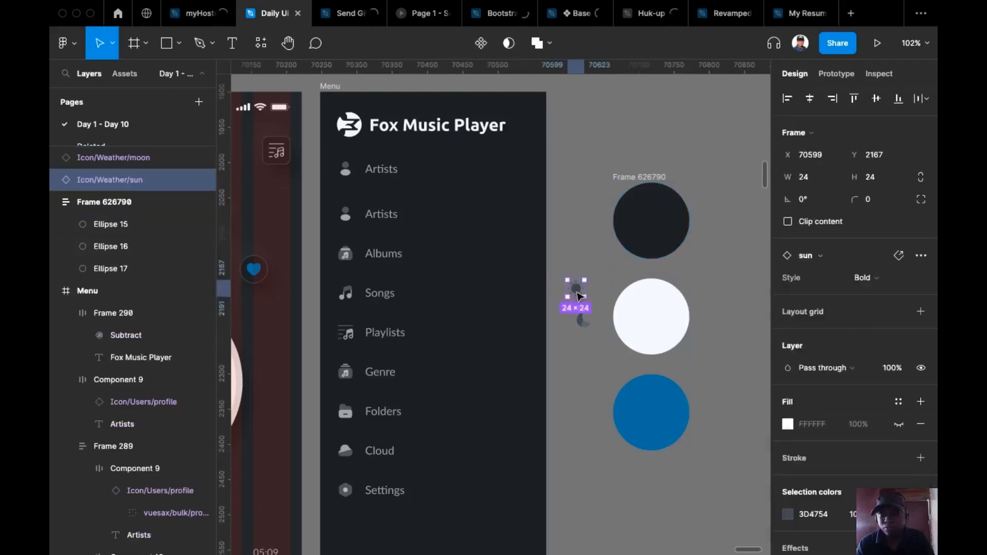
{"action": "left_click", "coordinate": [879, 279]}
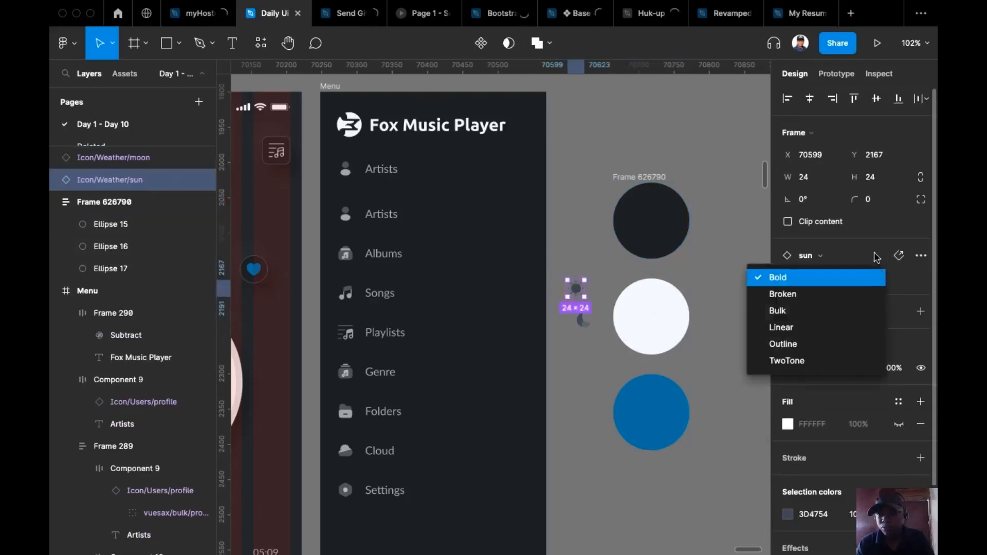
{"action": "left_click", "coordinate": [795, 315]}
{"action": "left_click", "coordinate": [561, 269]}
{"action": "left_click_drag", "start_coordinate": [500, 329], "coordinate": [591, 277]}
{"action": "mouse_move", "coordinate": [550, 205]}
{"action": "left_mouse_down"}
{"action": "mouse_move", "coordinate": [613, 191]}
{"action": "mouse_move", "coordinate": [532, 211]}
{"action": "left_mouse_up"}
Move the three colour circles lower and to the right
{"action": "scroll", "coordinate": [531, 211], "scroll_direction": "down", "scroll_amount": 4}
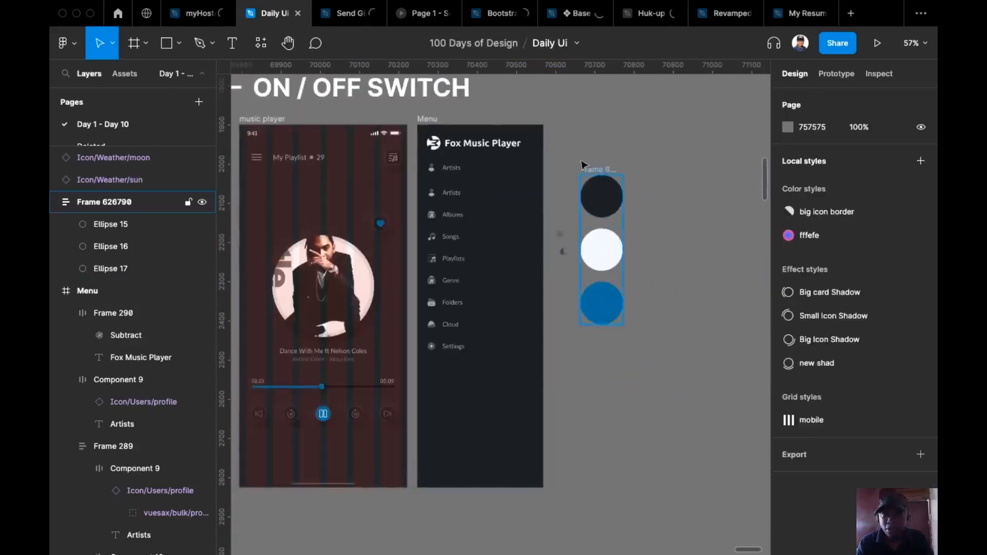
{"action": "left_click_drag", "start_coordinate": [590, 175], "coordinate": [637, 358]}
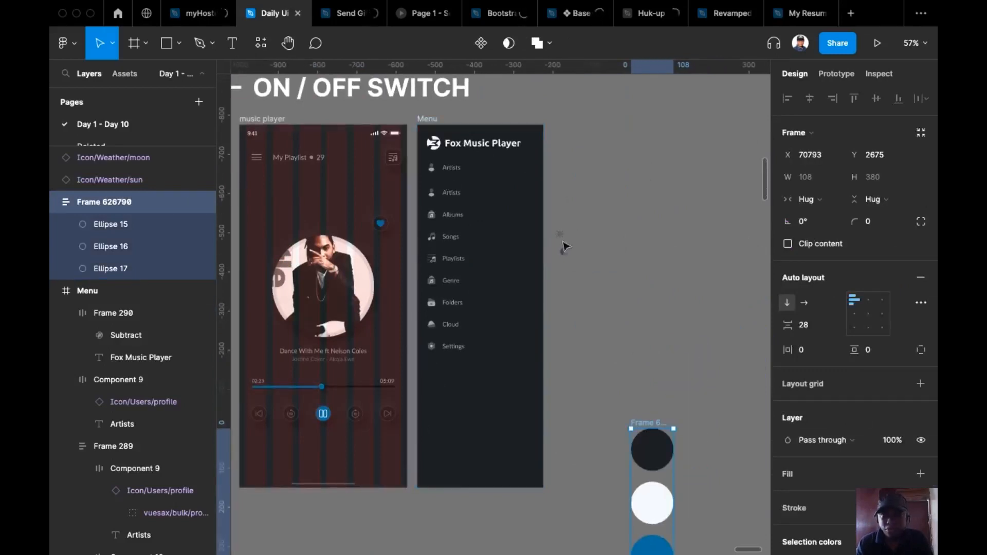
{"action": "scroll", "coordinate": [560, 248], "scroll_direction": "up", "scroll_amount": 5}
{"action": "scroll", "coordinate": [397, 170], "scroll_direction": "left", "scroll_amount": 3}
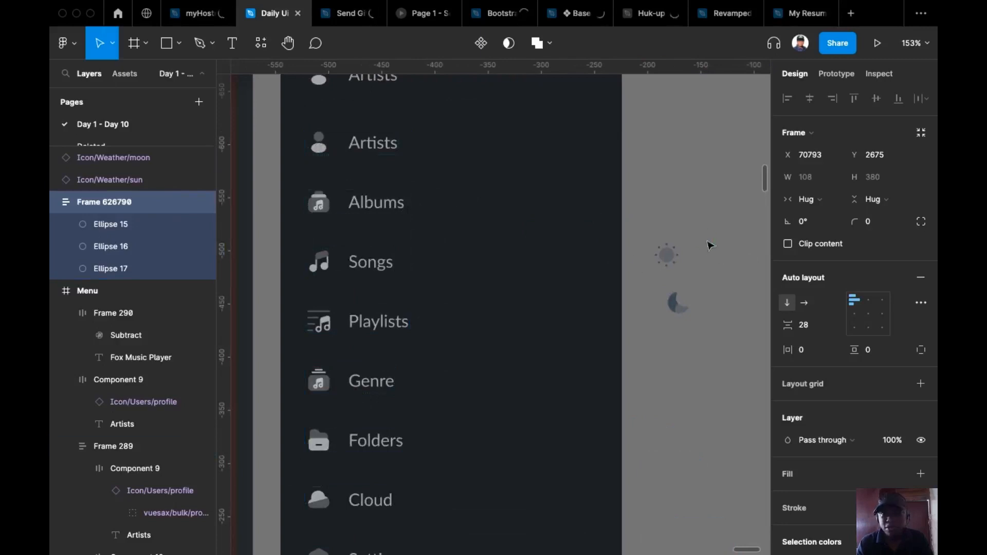
{"action": "scroll", "coordinate": [710, 246], "scroll_direction": "right", "scroll_amount": 3}
{"action": "scroll", "coordinate": [550, 266], "scroll_direction": "down", "scroll_amount": 3}
{"action": "key", "text": "super+z"}
{"action": "key", "text": "super+z"}
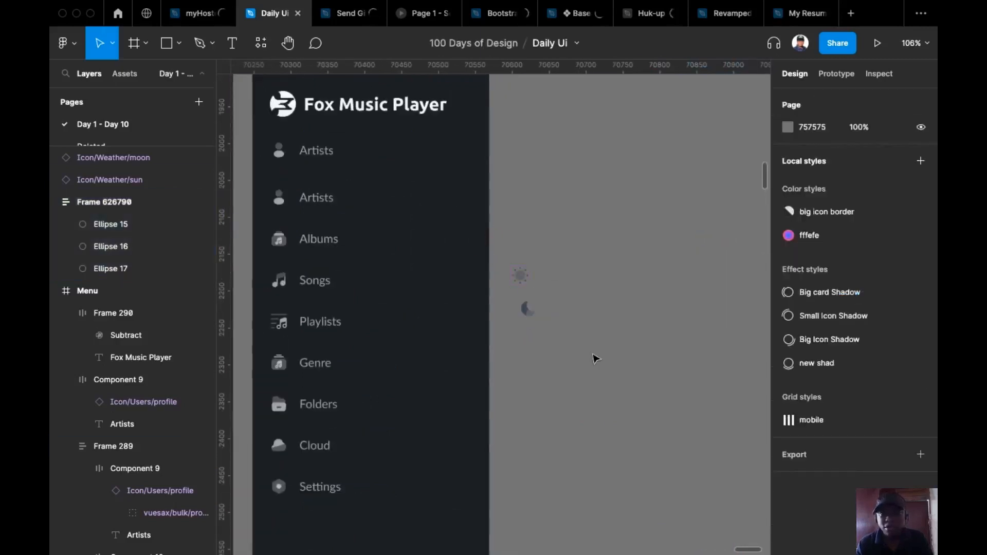
Recolour the sun and moon icons to F4F8FF, sampled from the white circle
{"action": "left_click_drag", "start_coordinate": [595, 184], "coordinate": [533, 89]}
{"action": "scroll", "coordinate": [595, 311], "scroll_direction": "down", "scroll_amount": 4}
{"action": "scroll", "coordinate": [840, 471], "scroll_direction": "down", "scroll_amount": 2}
{"action": "scroll", "coordinate": [839, 470], "scroll_direction": "down", "scroll_amount": 1}
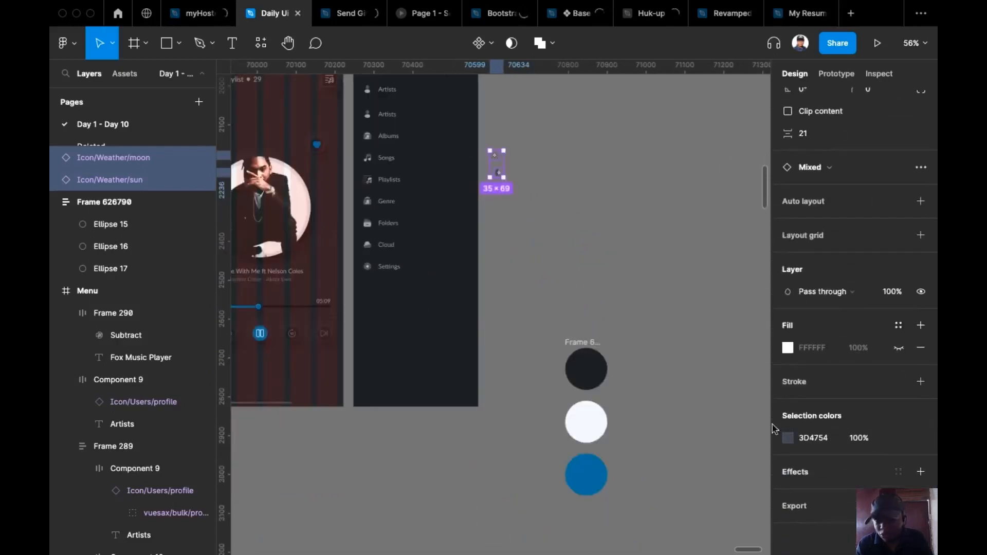
{"action": "left_click", "coordinate": [788, 439]}
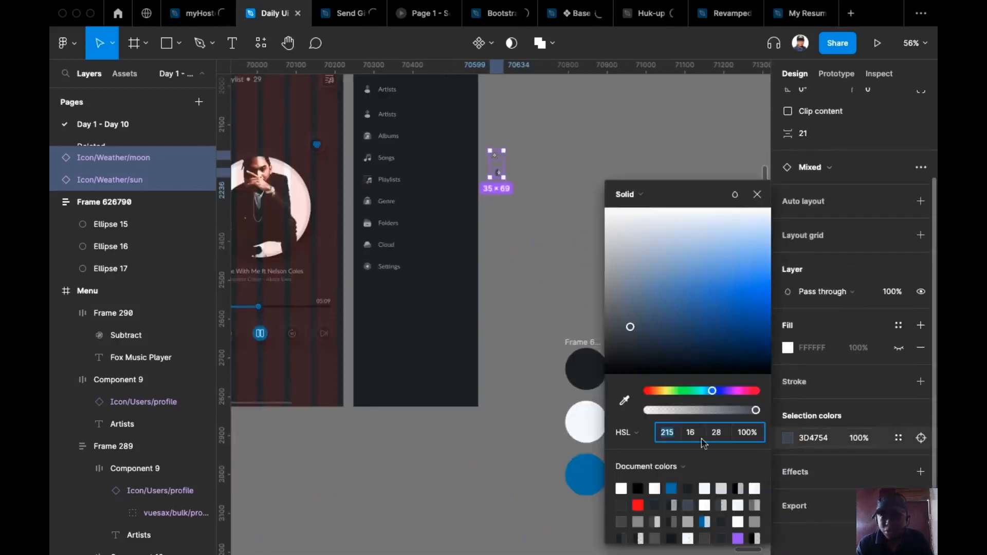
{"action": "left_click", "coordinate": [624, 401]}
{"action": "left_click", "coordinate": [590, 423]}
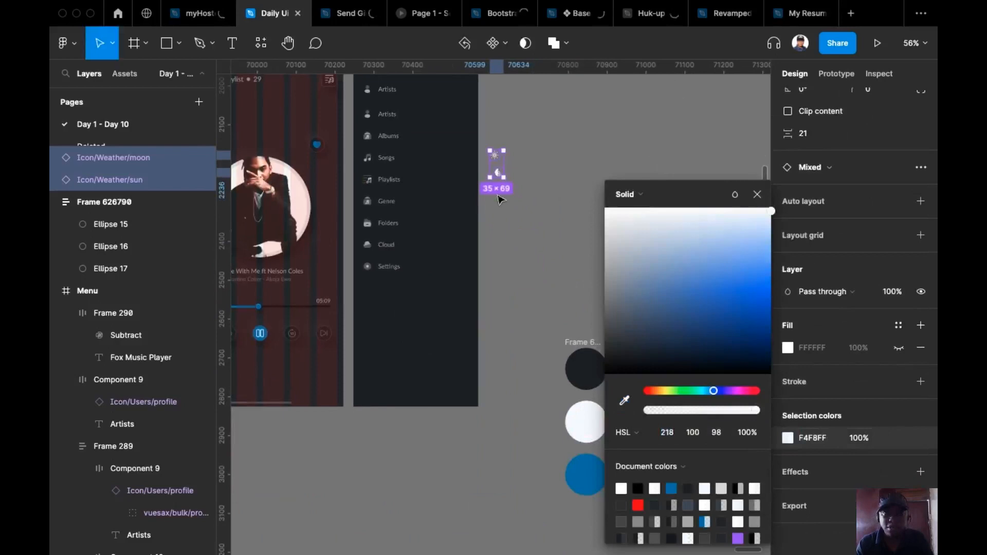
{"action": "scroll", "coordinate": [519, 270], "scroll_direction": "up", "scroll_amount": 2}
{"action": "key", "text": "Escape"}
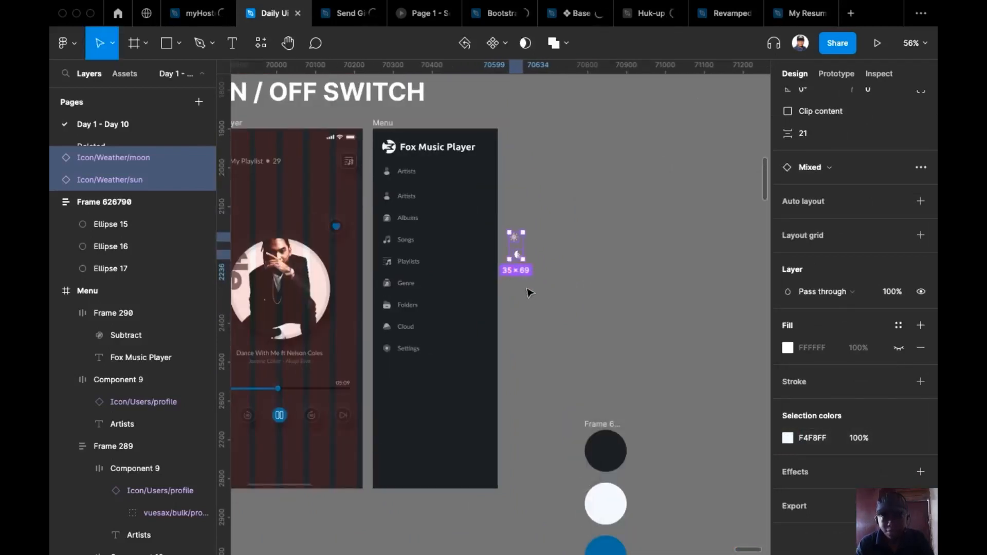
{"action": "key", "text": "Escape"}
{"action": "scroll", "coordinate": [484, 284], "scroll_direction": "up", "scroll_amount": 5, "text": "ctrl"}
{"action": "scroll", "coordinate": [613, 261], "scroll_direction": "up", "scroll_amount": 2}
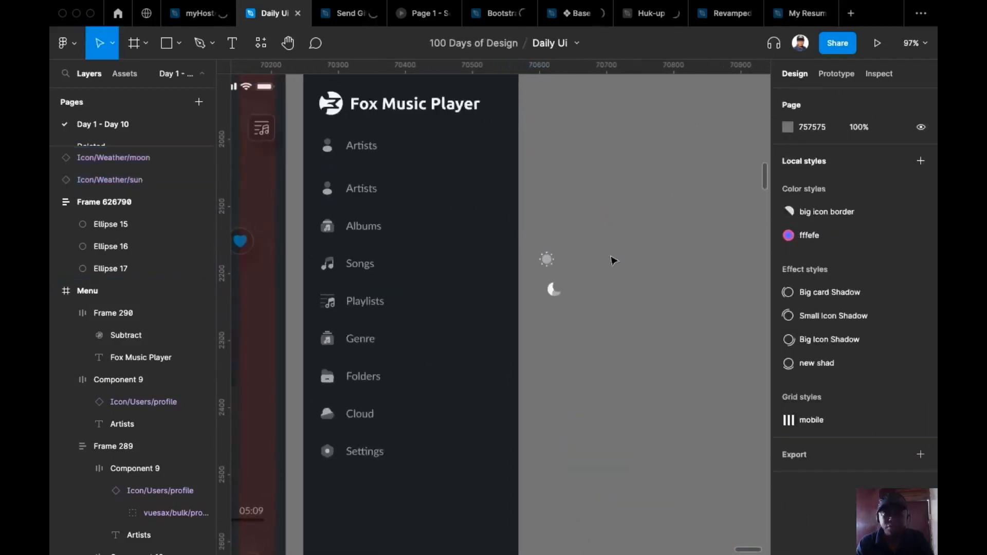
Retype the top duplicate Artists label in the Menu frame as 'Night Mode'
{"action": "left_click", "coordinate": [364, 146], "text": "super"}
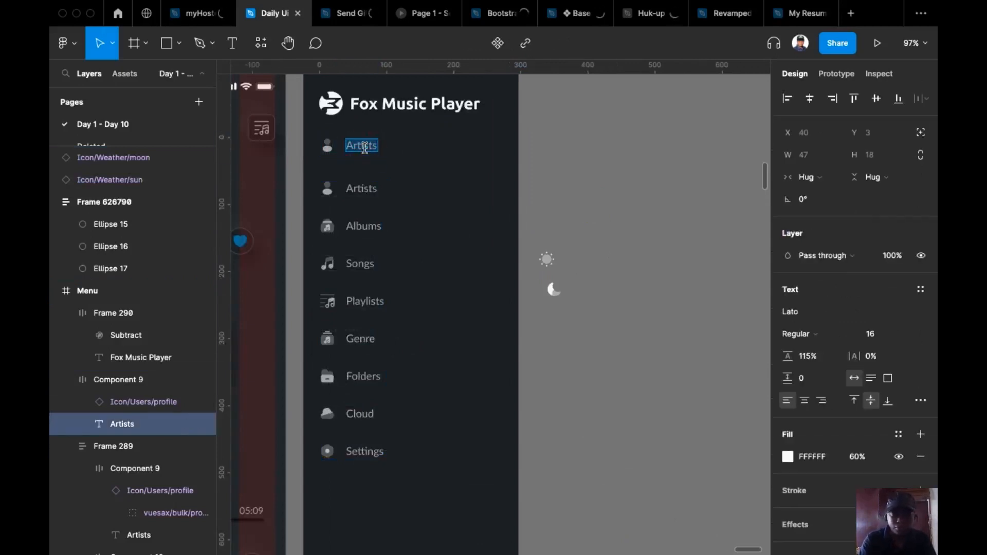
{"action": "type", "text": "Ni"}
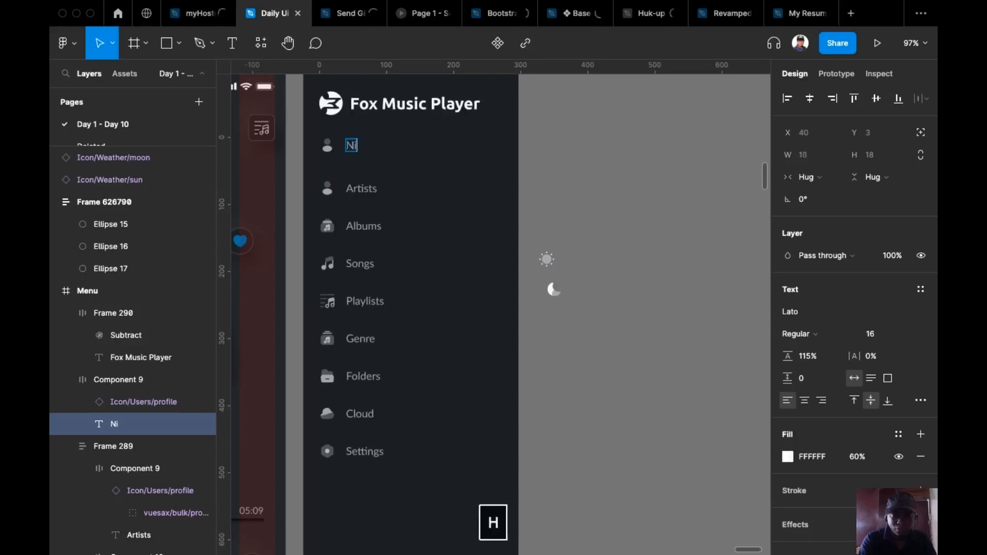
{"action": "type", "text": "ght Mode"}
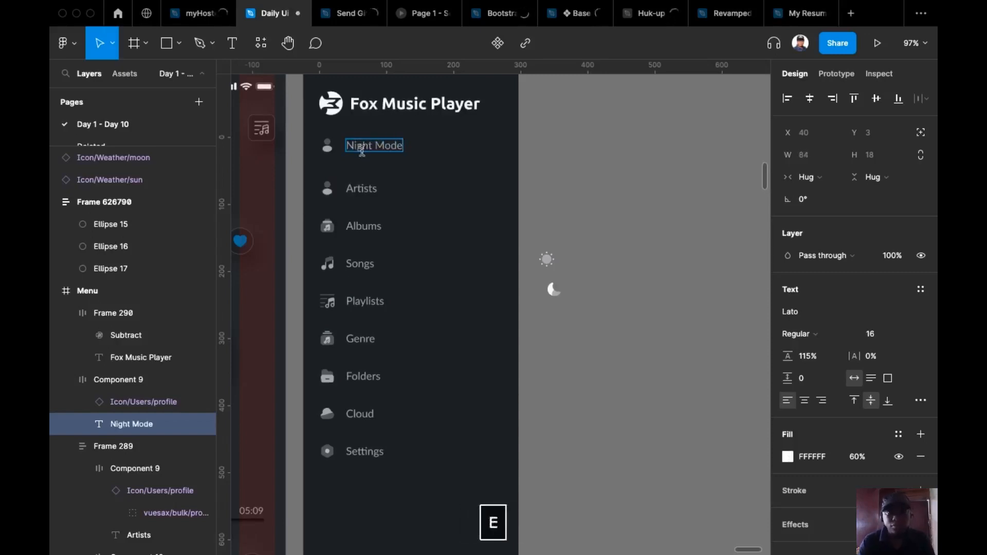
{"action": "key", "text": "Escape"}
{"action": "left_click", "coordinate": [683, 191]}
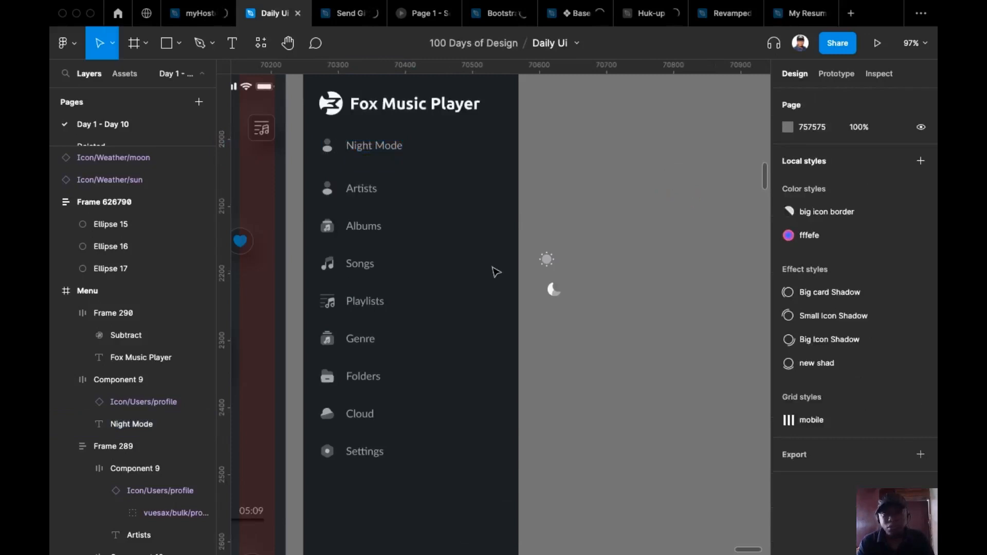
Replace the Night Mode row's profile icon with a copy of the moon icon
{"action": "left_click", "coordinate": [547, 259]}
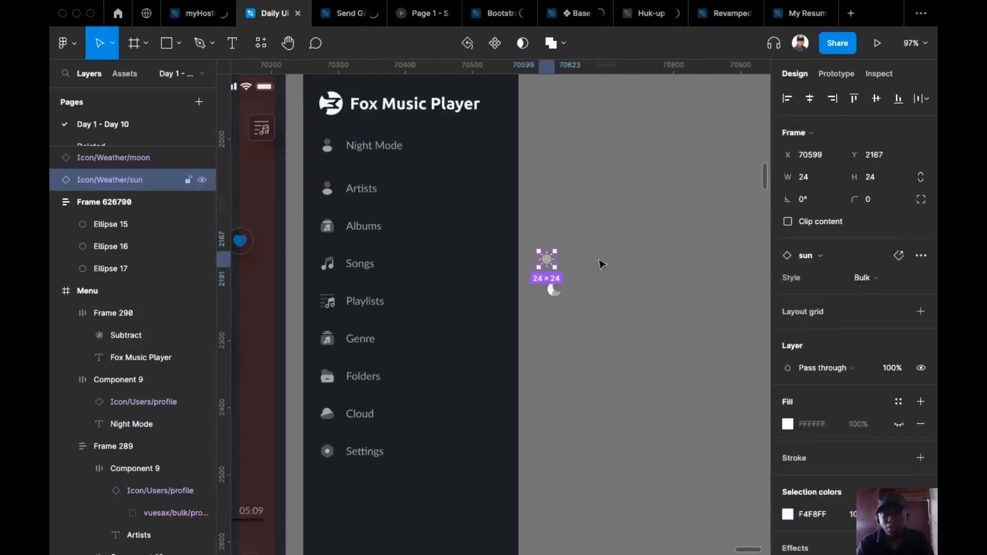
{"action": "left_click", "coordinate": [545, 299]}
{"action": "left_click", "coordinate": [555, 291]}
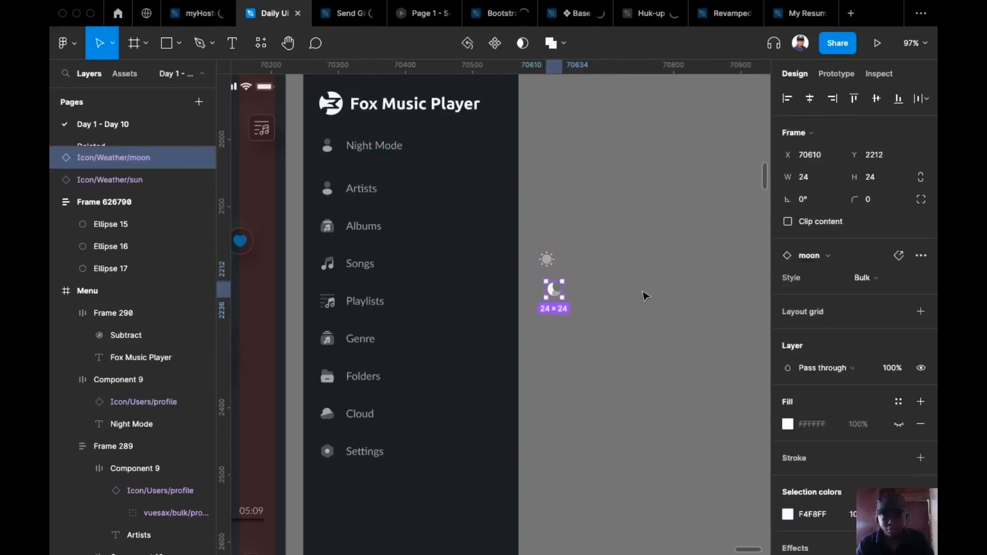
{"action": "key", "text": "super+c"}
{"action": "double_click", "coordinate": [327, 145]}
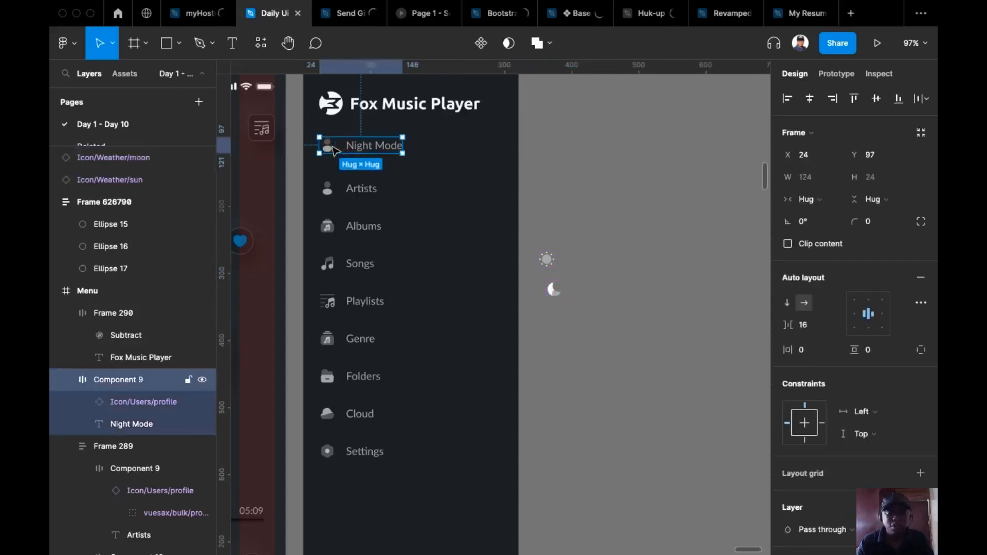
{"action": "key", "text": "super+shift+r"}
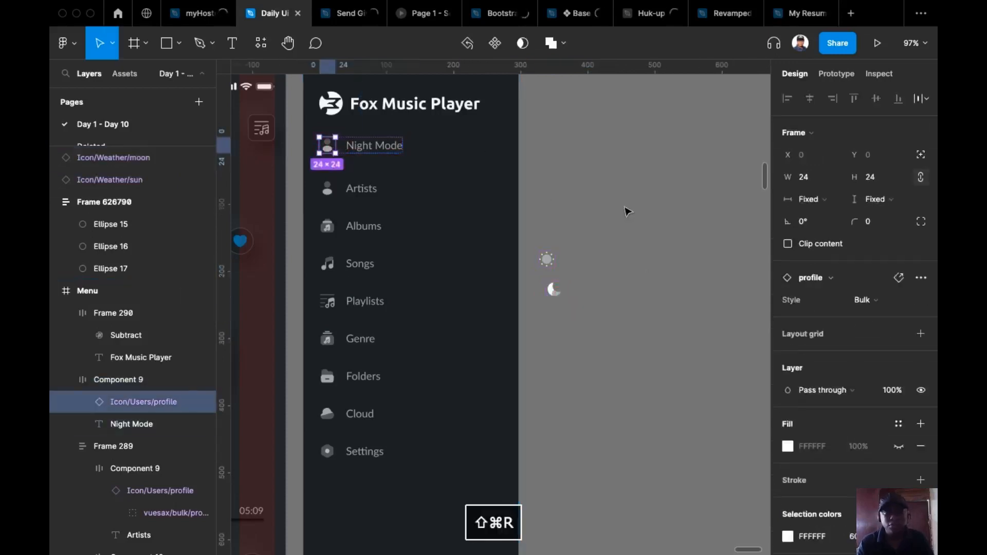
{"action": "left_click", "coordinate": [563, 256]}
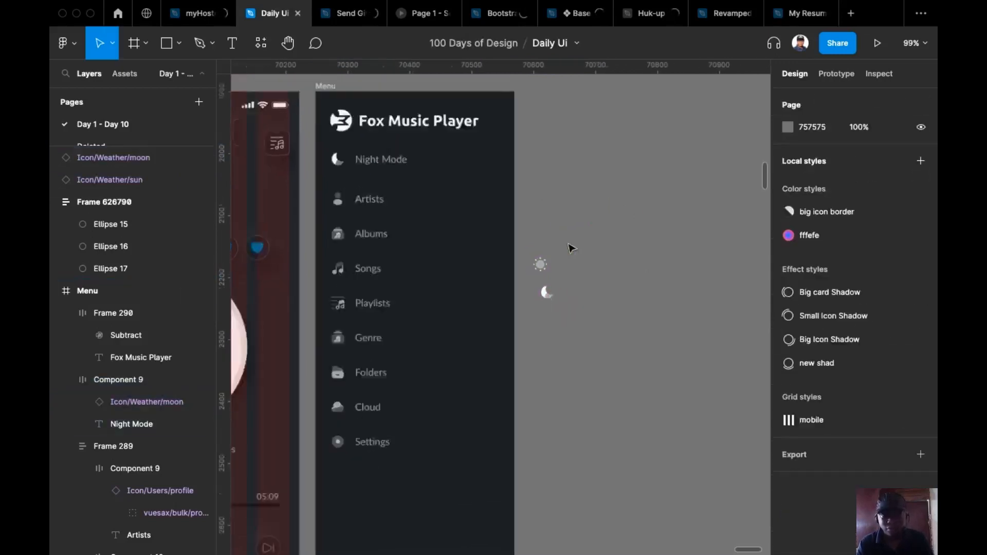
{"action": "scroll", "coordinate": [571, 247], "scroll_direction": "down", "scroll_amount": 3}
{"action": "scroll", "coordinate": [602, 276], "scroll_direction": "up", "scroll_amount": 10}
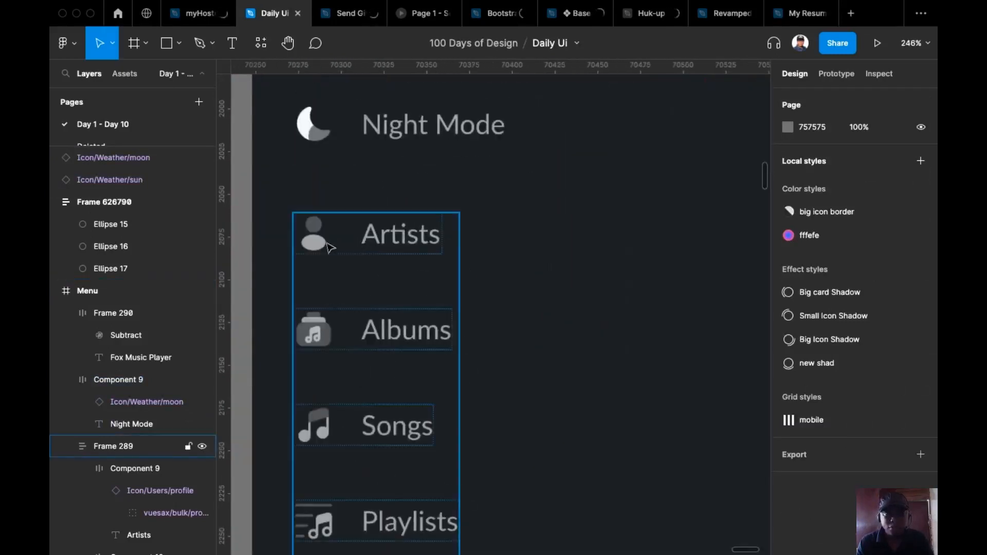
Set the Night Mode moon icon's colour to 60% opacity
{"action": "left_click", "coordinate": [320, 250]}
{"action": "double_click", "coordinate": [316, 247]}
{"action": "double_click", "coordinate": [317, 247]}
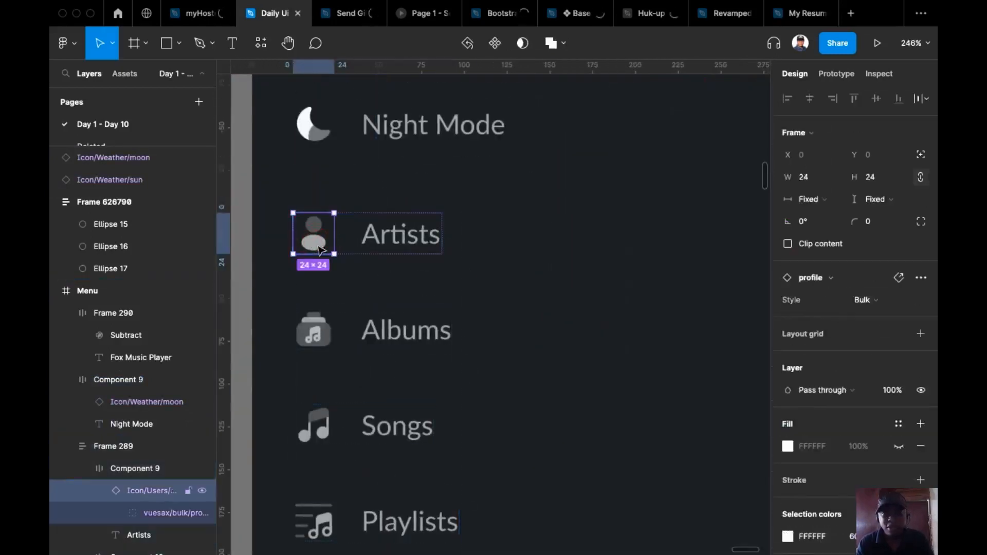
{"action": "scroll", "coordinate": [855, 405], "scroll_direction": "down", "scroll_amount": 3}
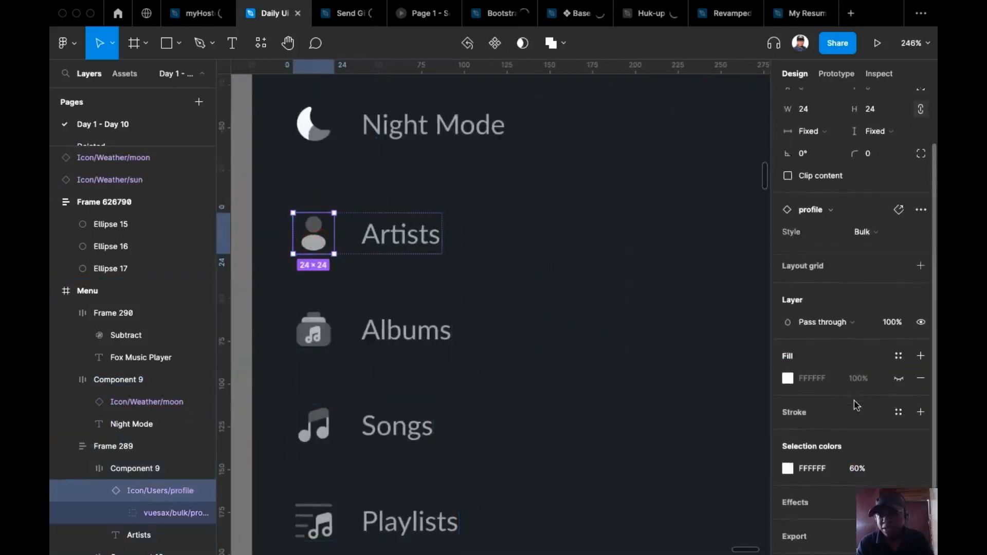
{"action": "left_click", "coordinate": [314, 120]}
{"action": "left_click", "coordinate": [866, 463]}
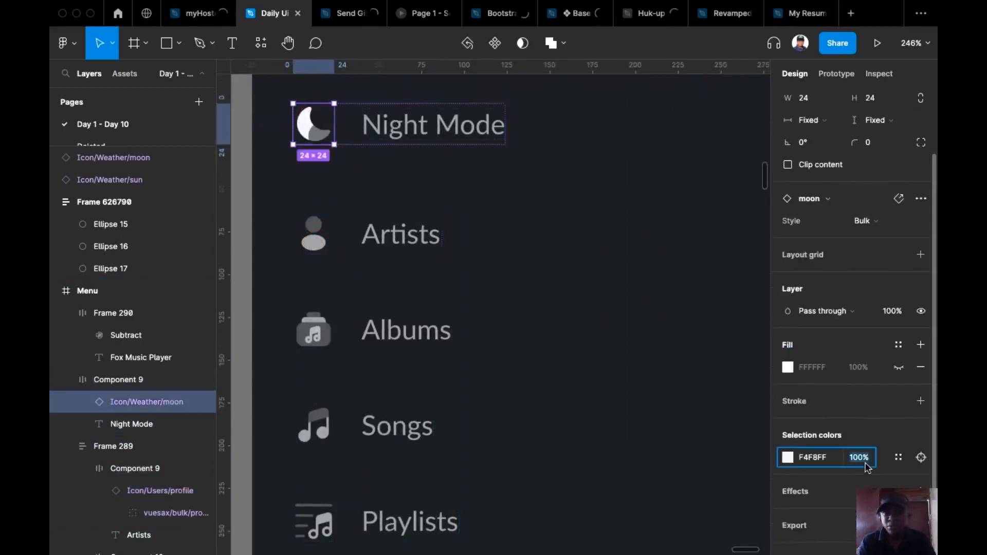
{"action": "type", "text": "60"}
{"action": "key", "text": "Return"}
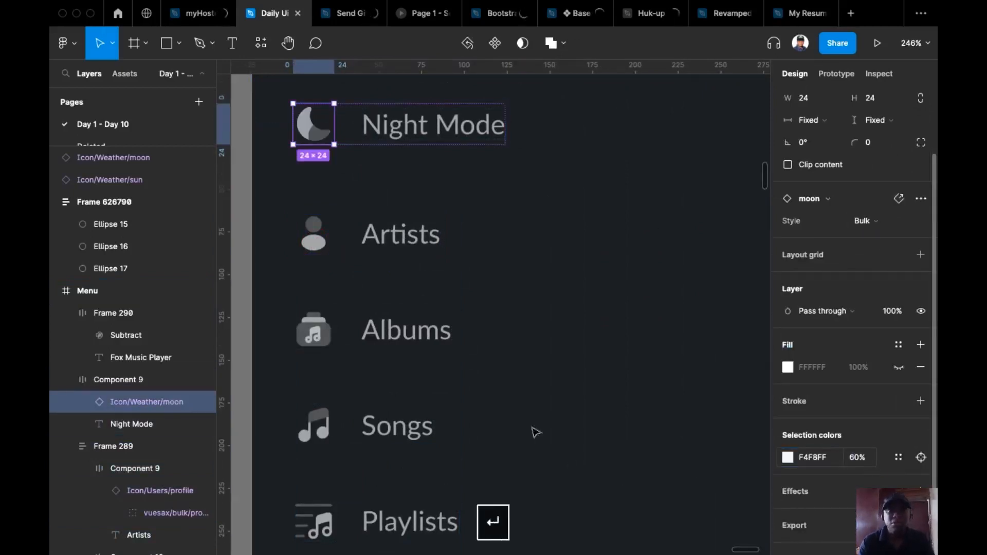
Set the standalone sun icon's colour to 60% opacity too
{"action": "scroll", "coordinate": [410, 304], "scroll_direction": "down", "scroll_amount": 3}
{"action": "scroll", "coordinate": [410, 304], "scroll_direction": "down", "scroll_amount": 5}
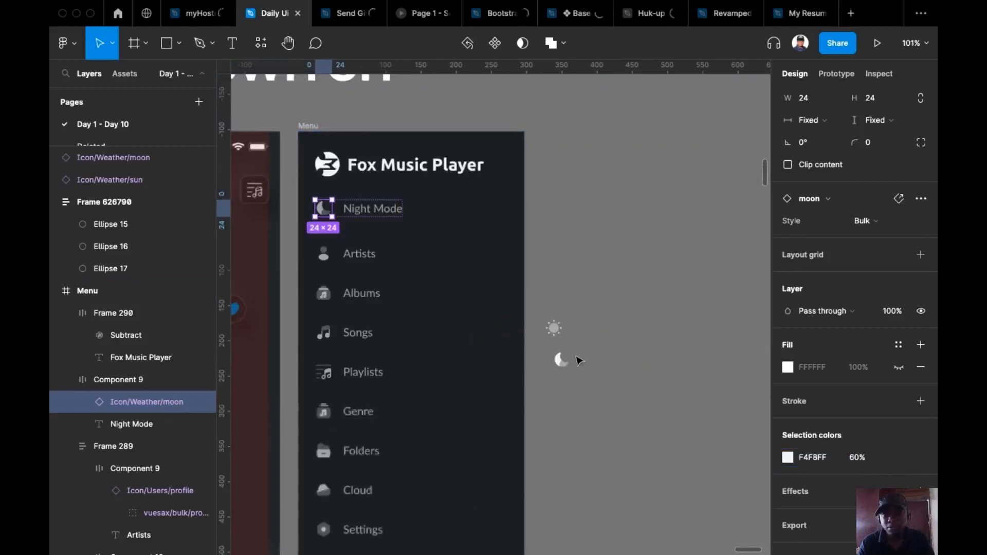
{"action": "left_click", "coordinate": [554, 329]}
{"action": "left_click", "coordinate": [857, 438]}
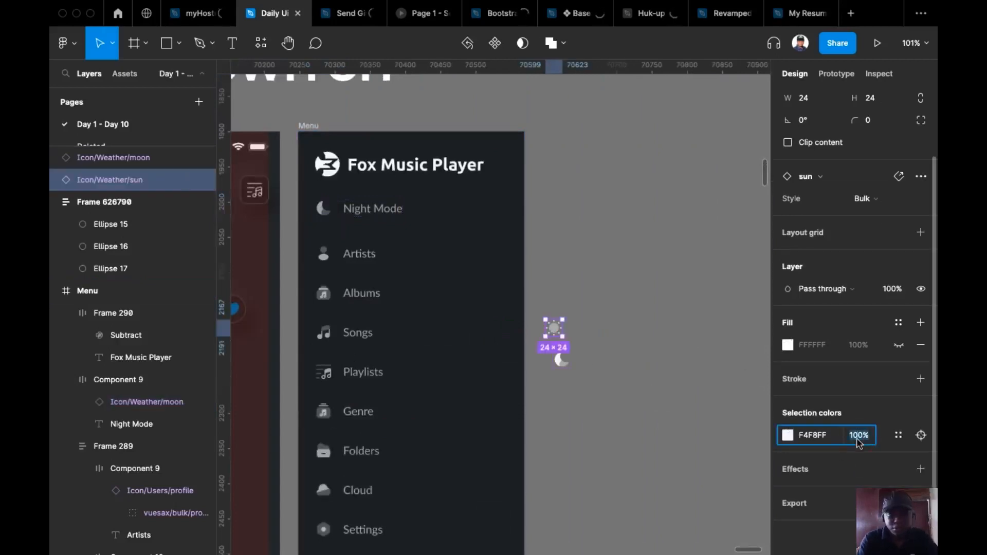
{"action": "type", "text": "60"}
{"action": "key", "text": "Return"}
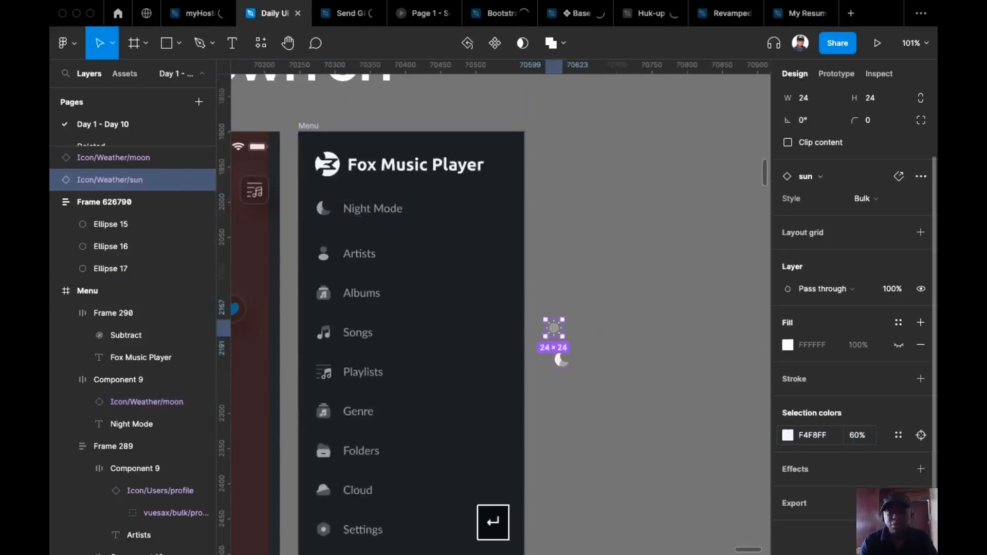
{"action": "left_click", "coordinate": [632, 371]}
{"action": "scroll", "coordinate": [600, 338], "scroll_direction": "down", "scroll_amount": 2}
{"action": "scroll", "coordinate": [591, 326], "scroll_direction": "up", "scroll_amount": 1}
{"action": "scroll", "coordinate": [590, 314], "scroll_direction": "down", "scroll_amount": 1}
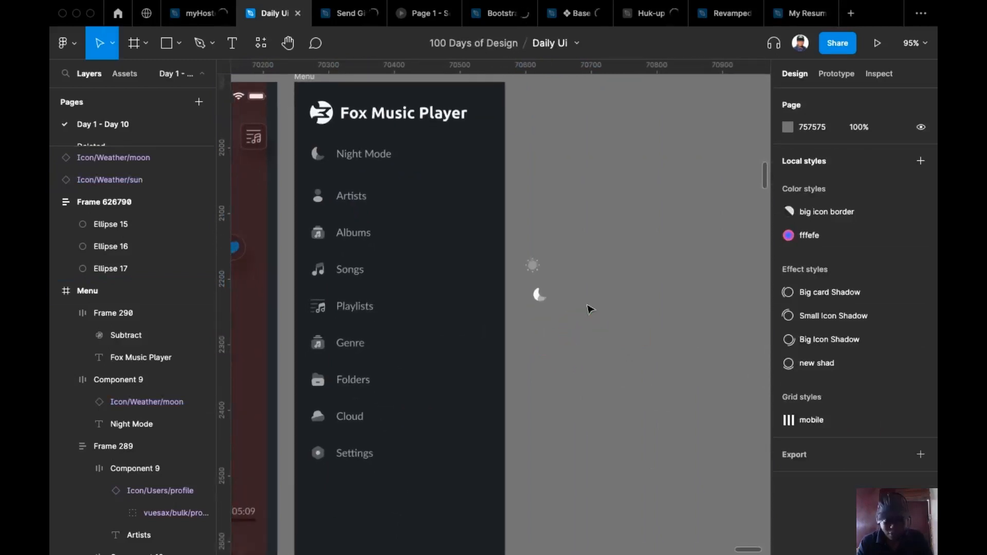
{"action": "scroll", "coordinate": [590, 306], "scroll_direction": "down", "scroll_amount": 3}
Move the Night Mode item below Settings in the menu
{"action": "scroll", "coordinate": [590, 278], "scroll_direction": "down", "scroll_amount": 1}
{"action": "scroll", "coordinate": [591, 278], "scroll_direction": "left", "scroll_amount": 1}
{"action": "left_click", "coordinate": [427, 213]}
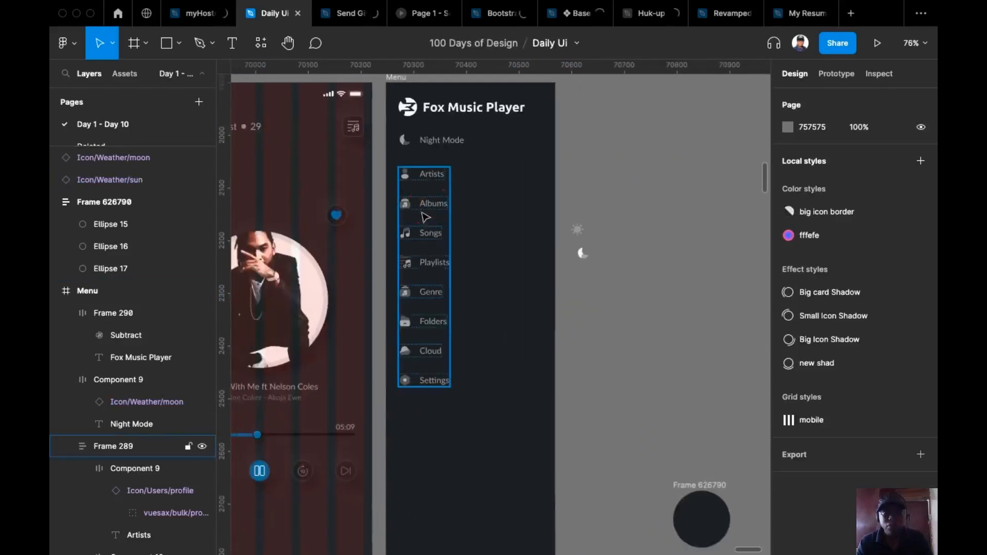
{"action": "left_click", "coordinate": [440, 146]}
{"action": "key", "text": "shift"}
{"action": "left_click_drag", "start_coordinate": [443, 361], "coordinate": [452, 431]}
Wrap Night Mode and the menu list together in a new auto-layout frame
{"action": "left_click", "coordinate": [445, 378], "text": "shift"}
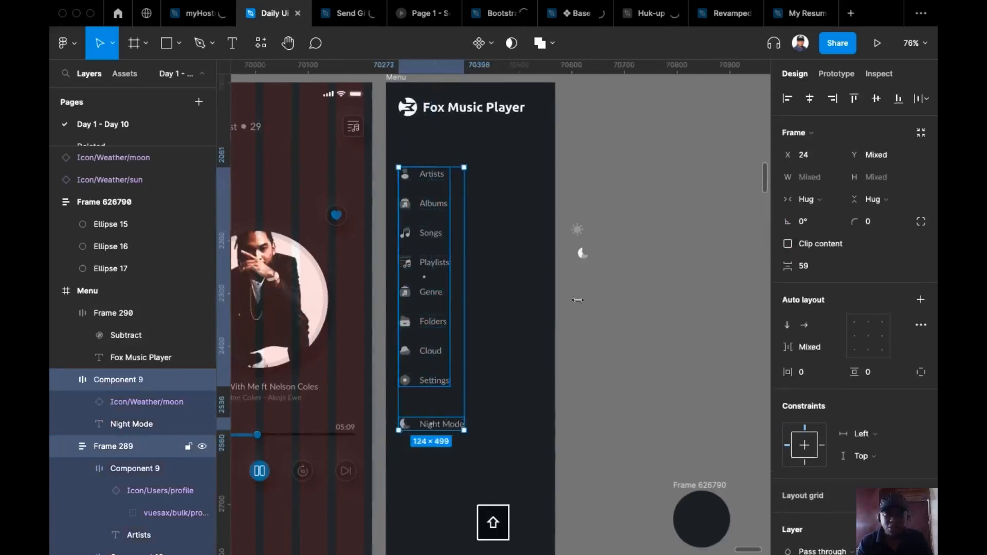
{"action": "key", "text": "shift+a"}
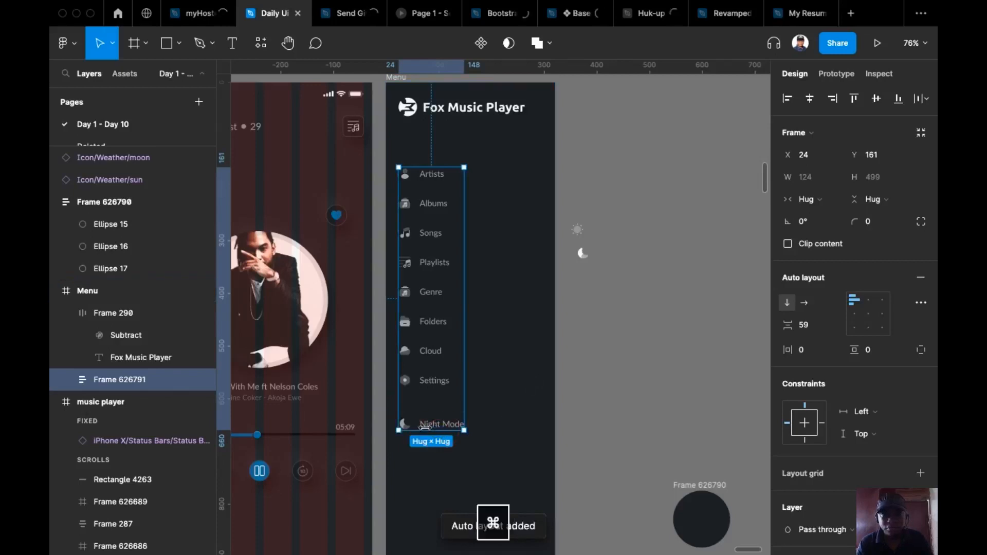
{"action": "left_click", "coordinate": [432, 427], "text": "super"}
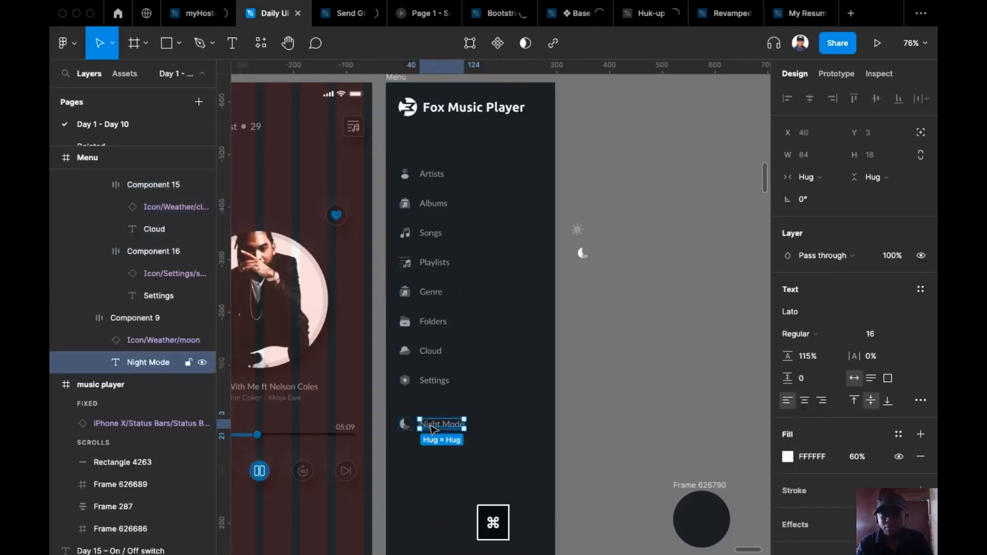
{"action": "left_click", "coordinate": [667, 343]}
{"action": "scroll", "coordinate": [671, 341], "scroll_direction": "left", "scroll_amount": 2}
{"action": "scroll", "coordinate": [672, 341], "scroll_direction": "down", "scroll_amount": 1}
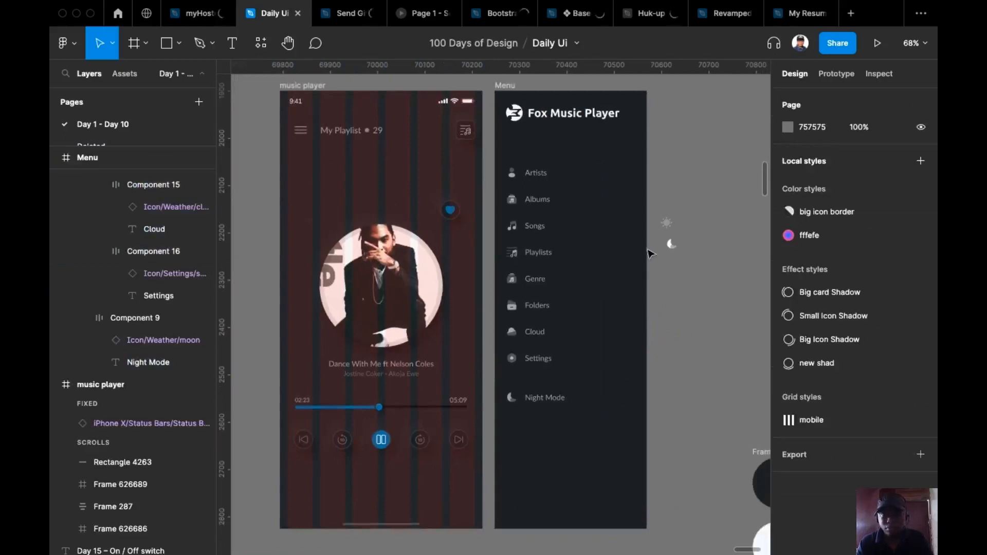
{"action": "left_click_drag", "start_coordinate": [672, 353], "coordinate": [620, 368]}
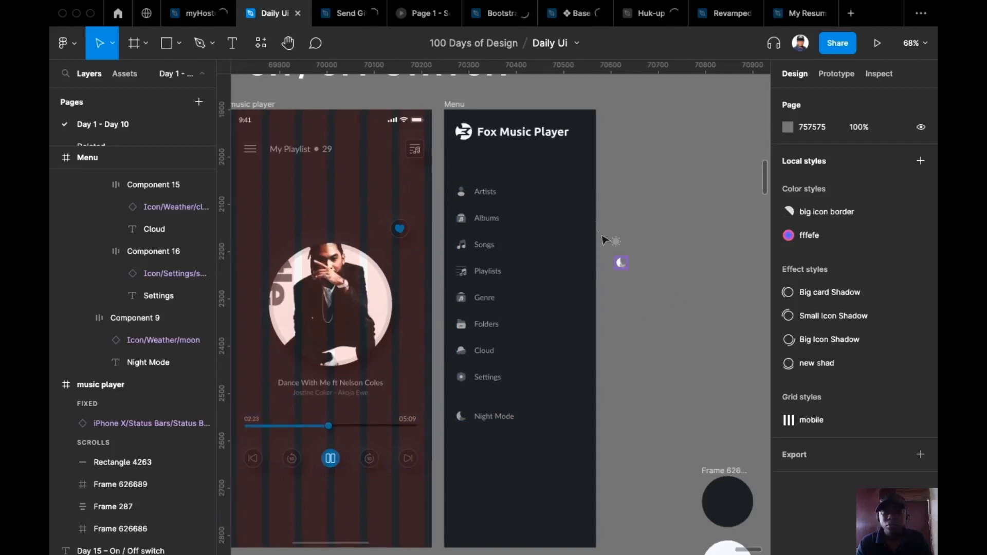
{"action": "scroll", "coordinate": [587, 278], "scroll_direction": "down", "scroll_amount": 3}
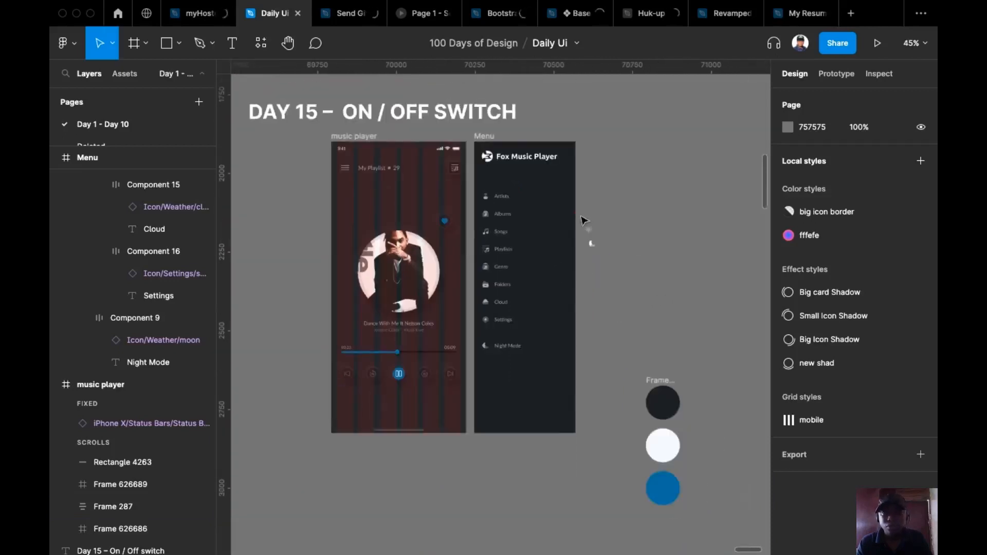
Link the music player's menu icon to the Menu screen in prototype mode
{"action": "left_click_drag", "start_coordinate": [580, 215], "coordinate": [612, 259]}
{"action": "left_click", "coordinate": [613, 169]}
{"action": "scroll", "coordinate": [306, 188], "scroll_direction": "up", "scroll_amount": 4}
{"action": "double_click", "coordinate": [375, 164]}
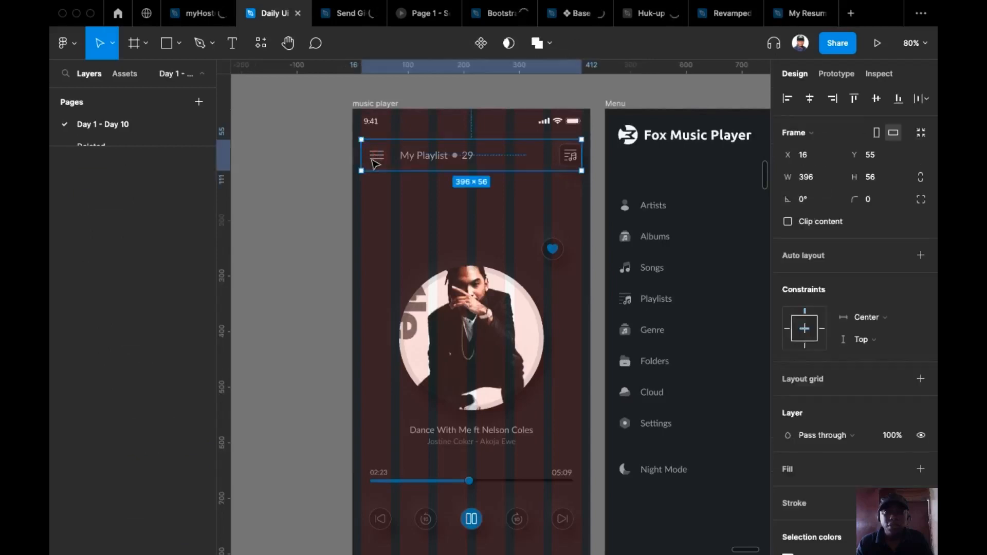
{"action": "left_click", "coordinate": [825, 82]}
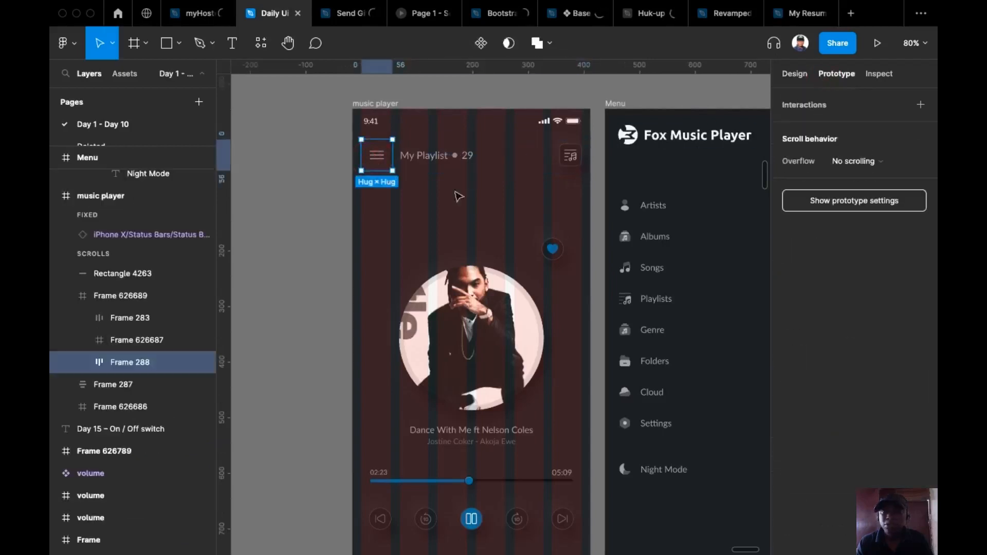
{"action": "scroll", "coordinate": [347, 180], "scroll_direction": "right", "scroll_amount": 3}
{"action": "scroll", "coordinate": [348, 180], "scroll_direction": "up", "scroll_amount": 1}
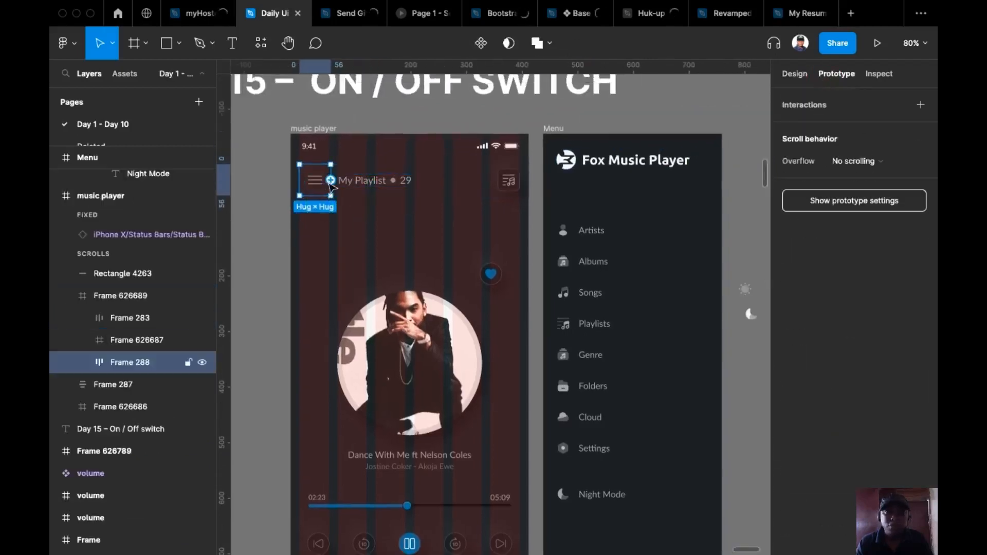
{"action": "left_click_drag", "start_coordinate": [330, 180], "coordinate": [589, 211]}
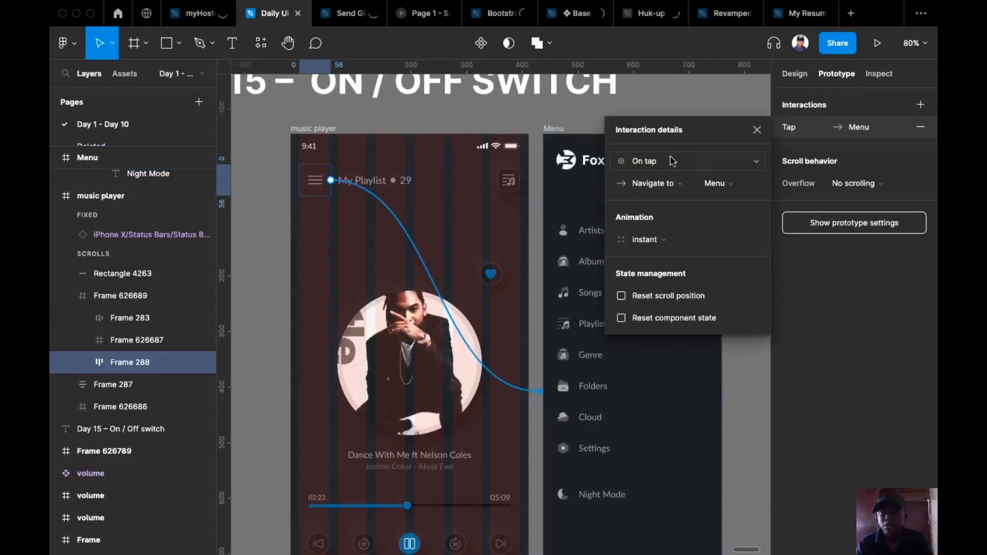
Set the interaction to Open overlay with a rightward Move in animation
{"action": "left_click", "coordinate": [660, 239]}
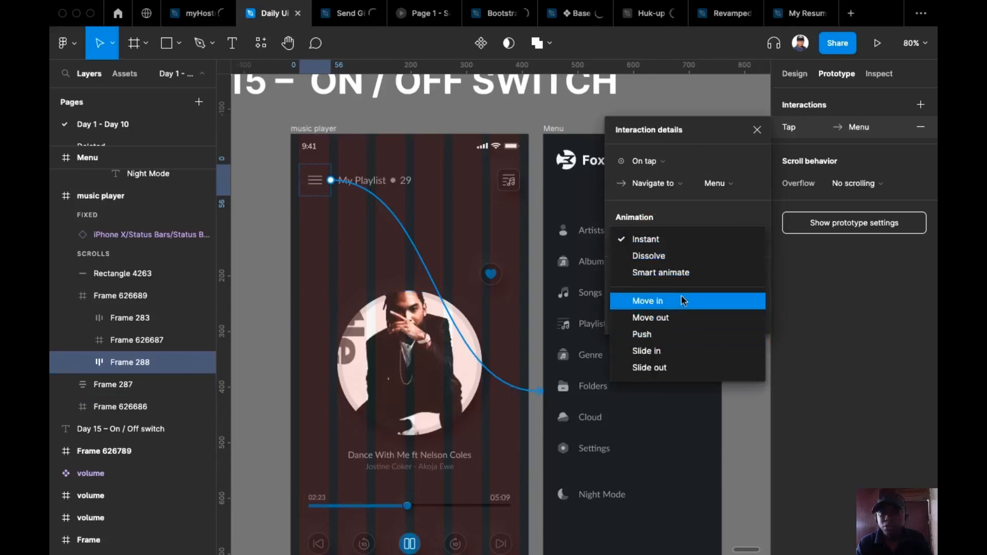
{"action": "left_click", "coordinate": [668, 184]}
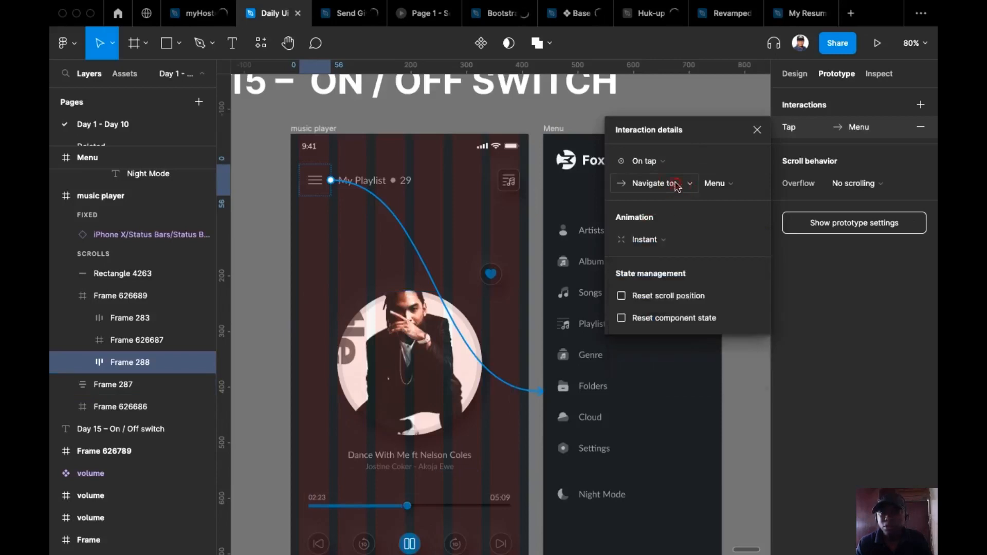
{"action": "left_click", "coordinate": [671, 184]}
{"action": "left_click", "coordinate": [680, 233]}
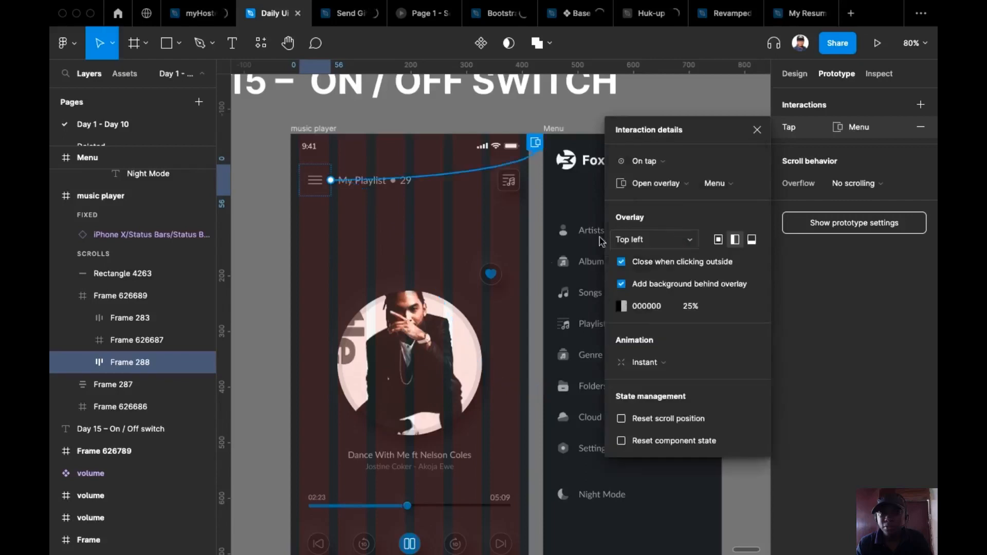
{"action": "left_click", "coordinate": [637, 362]}
{"action": "left_click", "coordinate": [660, 425]}
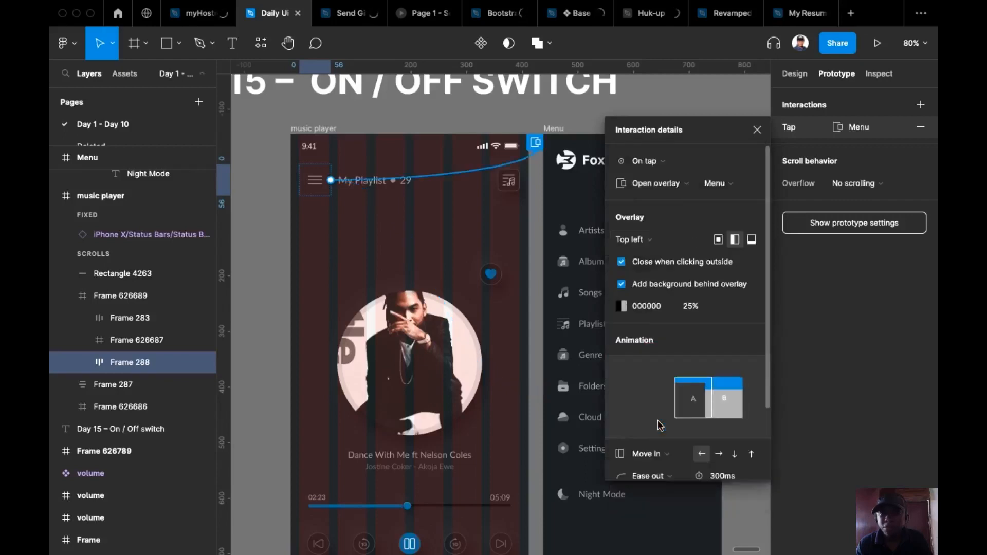
{"action": "left_click", "coordinate": [720, 454]}
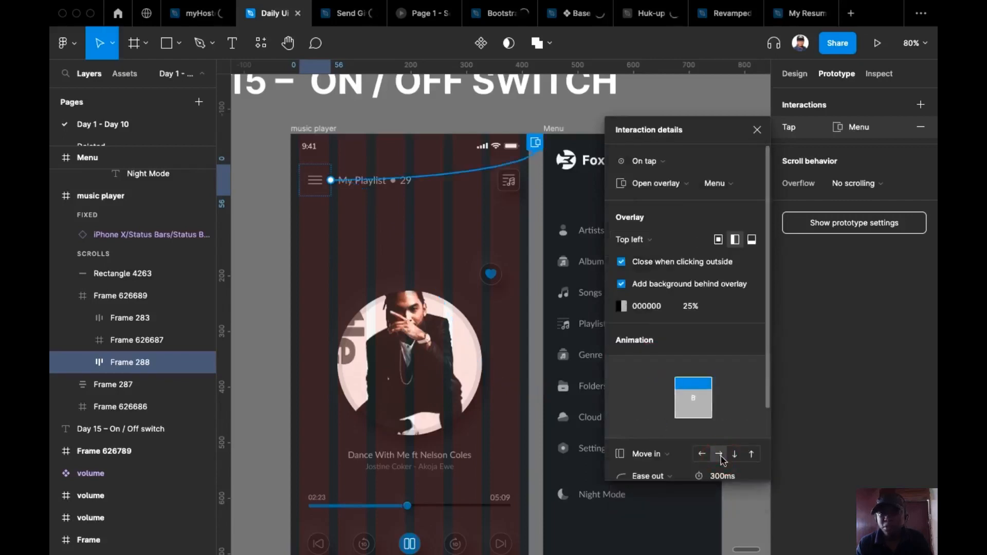
{"action": "left_click", "coordinate": [269, 268]}
{"action": "scroll", "coordinate": [274, 236], "scroll_direction": "down", "scroll_amount": 1}
{"action": "scroll", "coordinate": [278, 241], "scroll_direction": "down", "scroll_amount": 4}
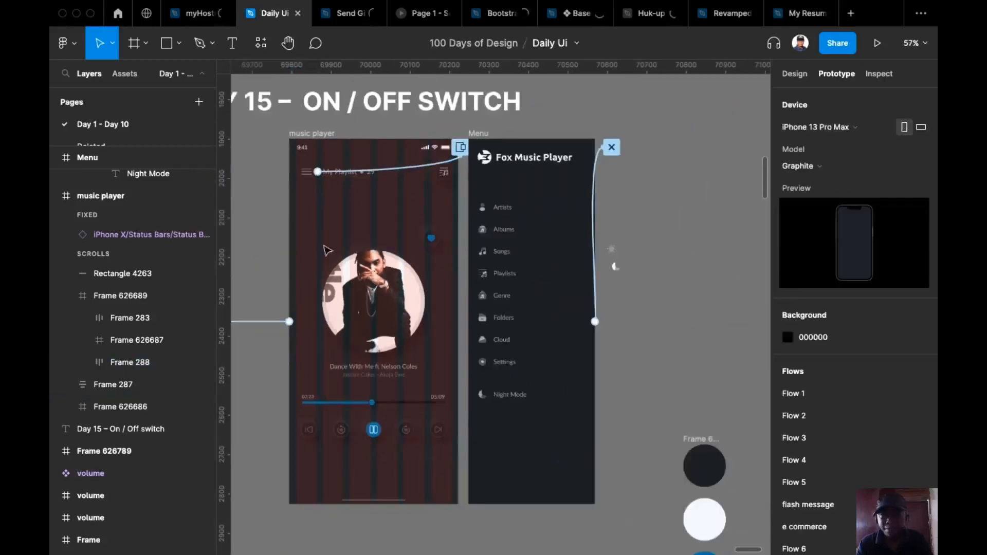
Duplicate the music player and Menu screens together to the right
{"action": "key", "text": "shift+e"}
{"action": "scroll", "coordinate": [651, 207], "scroll_direction": "right", "scroll_amount": 2}
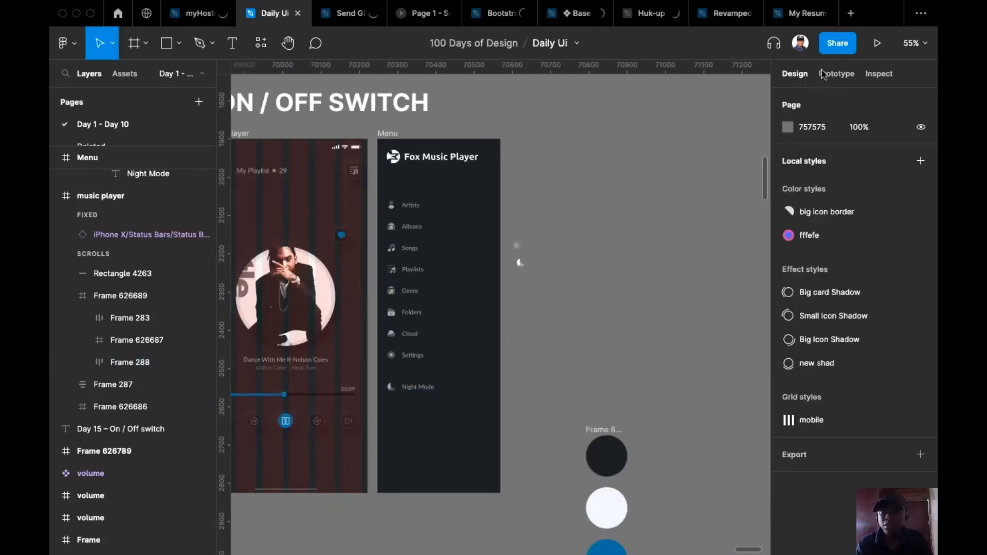
{"action": "scroll", "coordinate": [626, 154], "scroll_direction": "left", "scroll_amount": 2}
{"action": "left_click", "coordinate": [303, 119]}
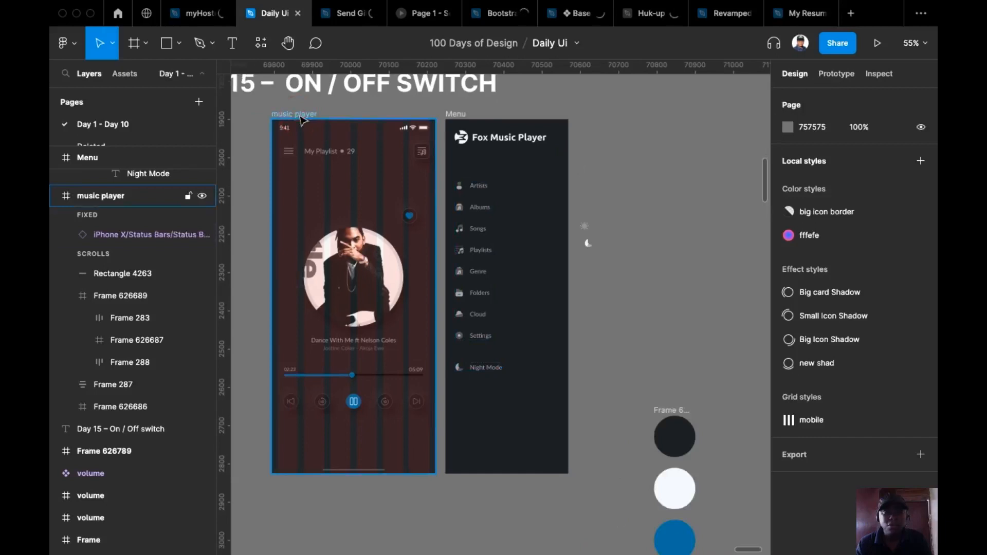
{"action": "left_click", "coordinate": [453, 111], "text": "shift"}
{"action": "scroll", "coordinate": [386, 123], "scroll_direction": "right", "scroll_amount": 2}
{"action": "scroll", "coordinate": [318, 125], "scroll_direction": "down", "scroll_amount": 3}
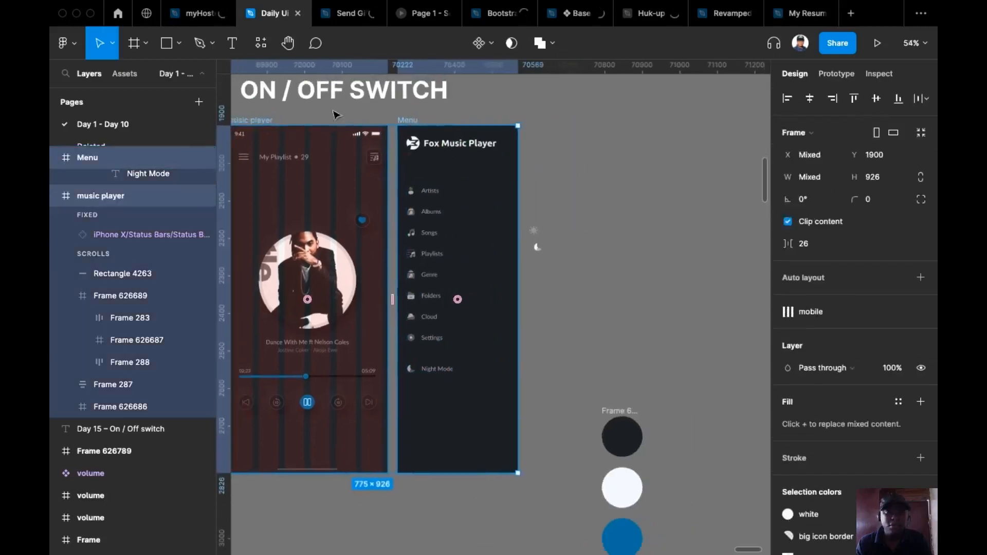
{"action": "left_click_drag", "start_coordinate": [322, 130], "coordinate": [585, 159]}
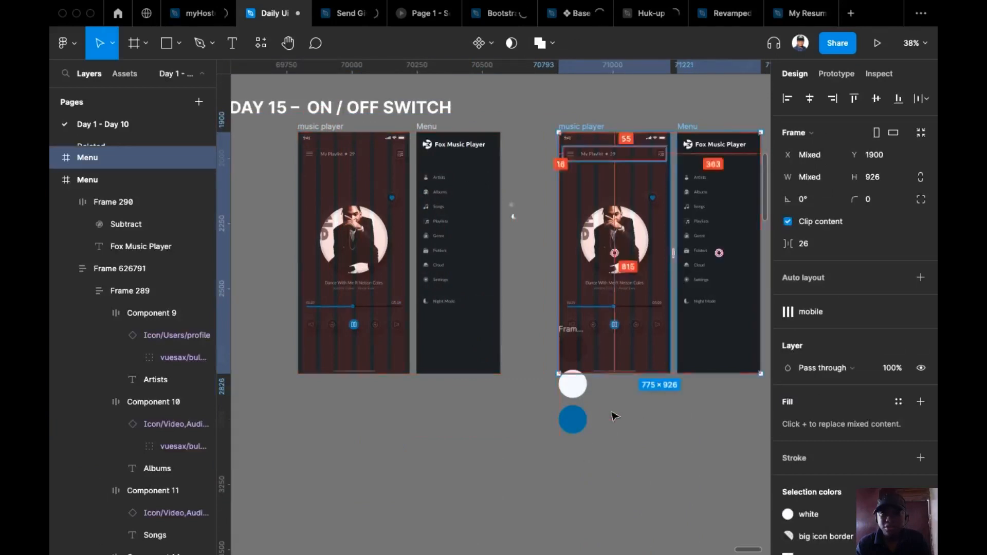
Place the three colour circles below the copied screens, then select the copied pair
{"action": "left_click", "coordinate": [555, 327]}
{"action": "left_click_drag", "start_coordinate": [571, 329], "coordinate": [654, 419]}
{"action": "left_click_drag", "start_coordinate": [570, 392], "coordinate": [482, 394]}
{"action": "left_click", "coordinate": [512, 130]}
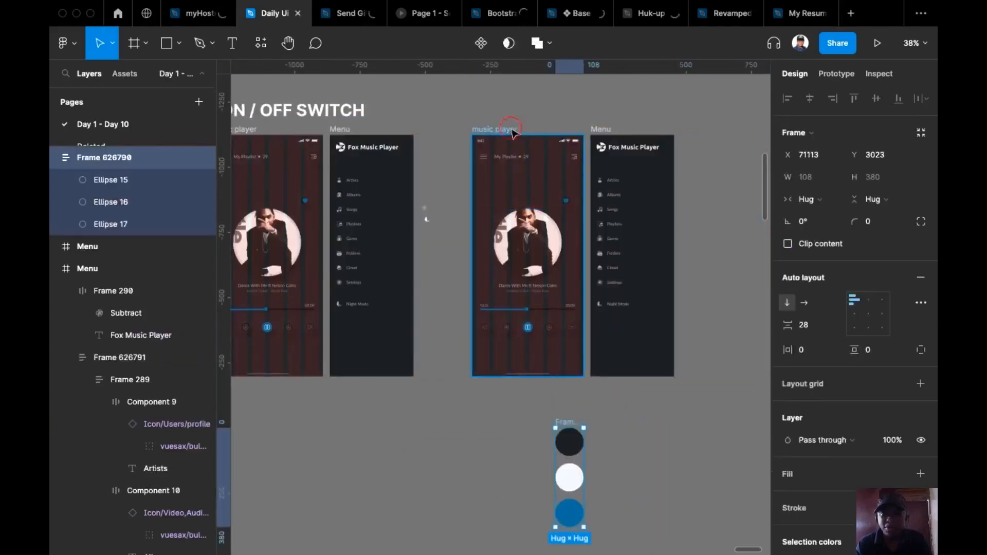
{"action": "left_click", "coordinate": [598, 129], "text": "shift"}
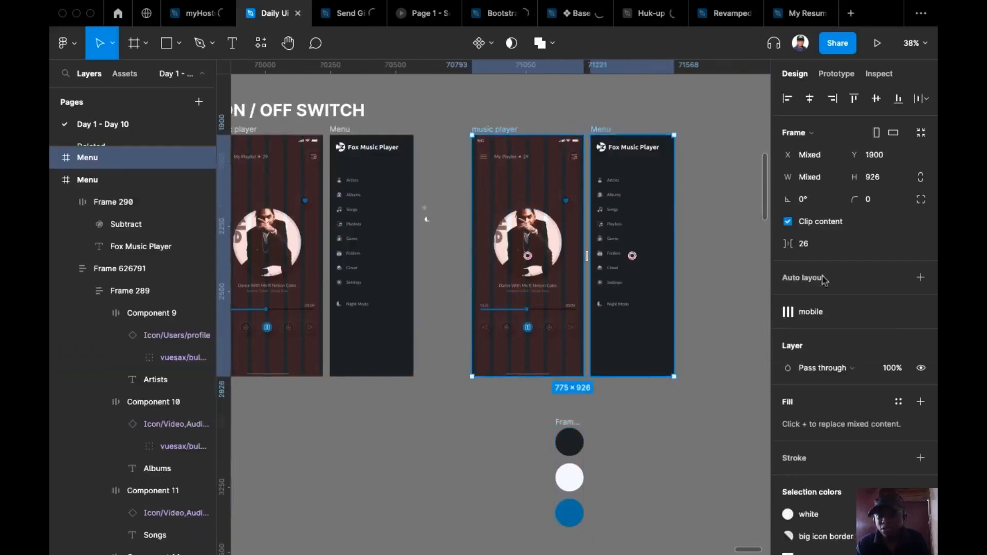
{"action": "scroll", "coordinate": [846, 305], "scroll_direction": "down", "scroll_amount": 3}
{"action": "scroll", "coordinate": [846, 306], "scroll_direction": "down", "scroll_amount": 1}
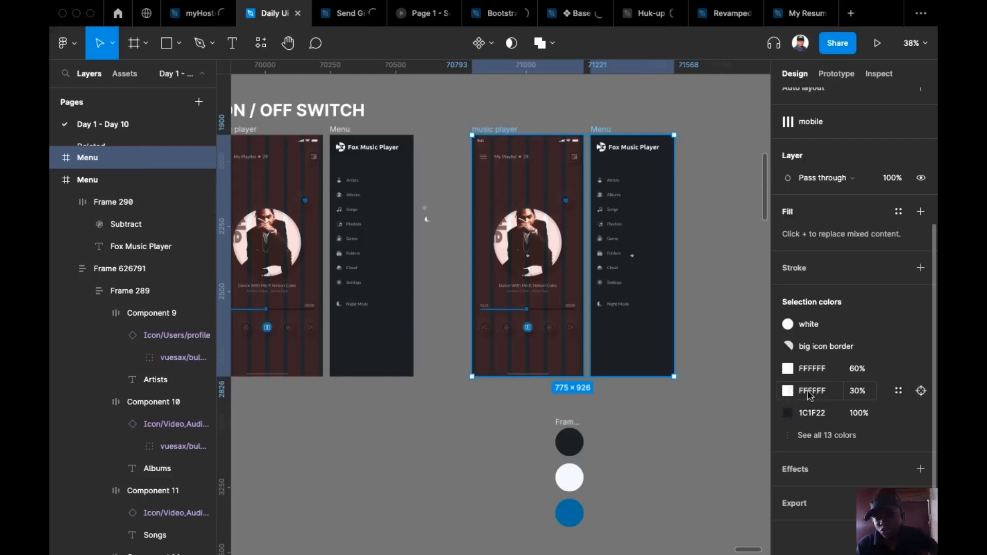
{"action": "left_click", "coordinate": [572, 442]}
{"action": "left_click", "coordinate": [825, 316]}
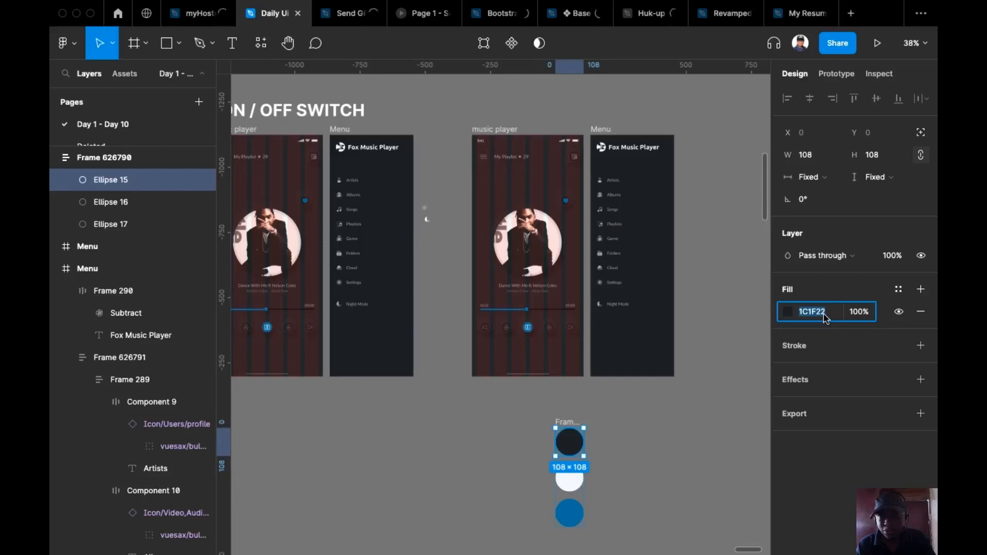
{"action": "key", "text": "super+c"}
{"action": "left_click", "coordinate": [504, 123]}
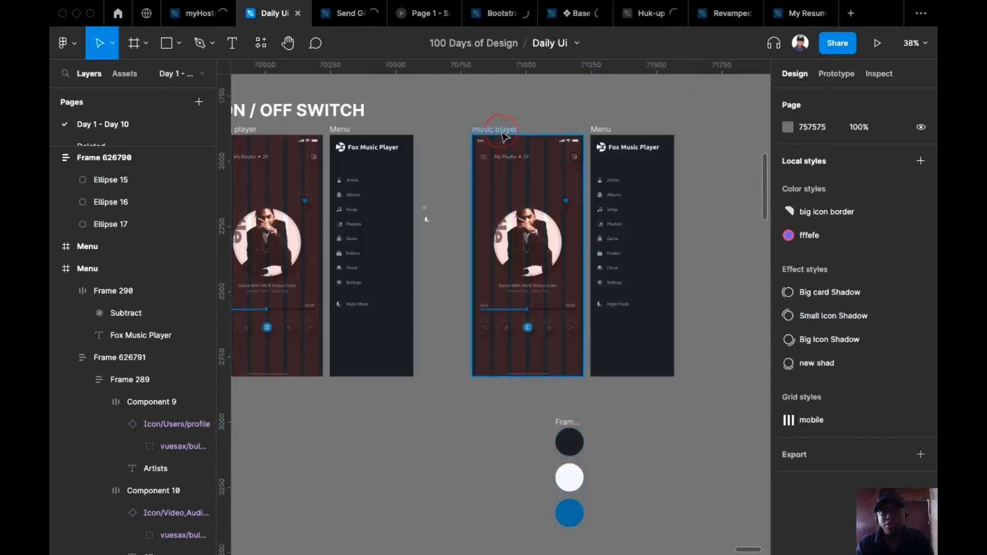
{"action": "left_click", "coordinate": [502, 130]}
Fill both copied screens with the light colour picked from the white circle
{"action": "left_click", "coordinate": [606, 135], "text": "shift"}
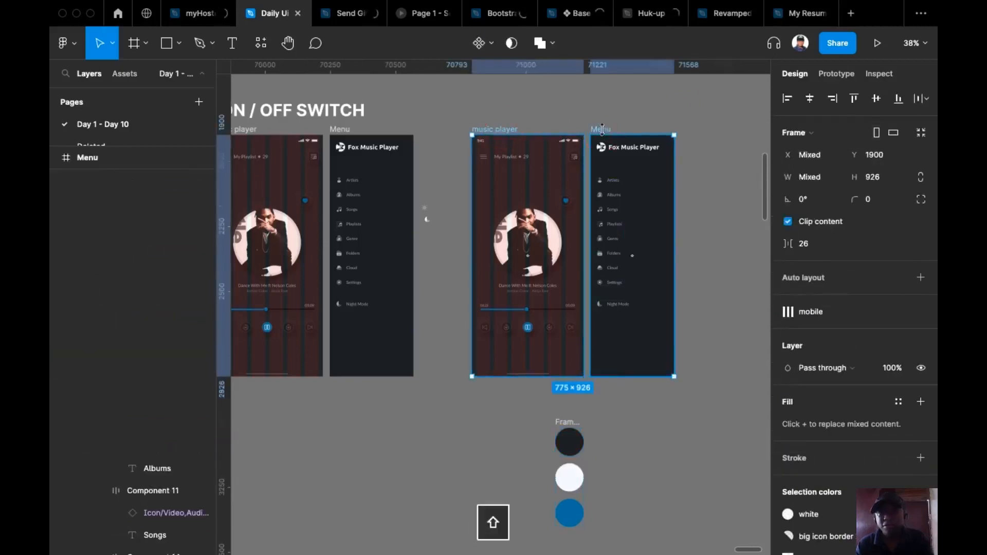
{"action": "key", "text": "i"}
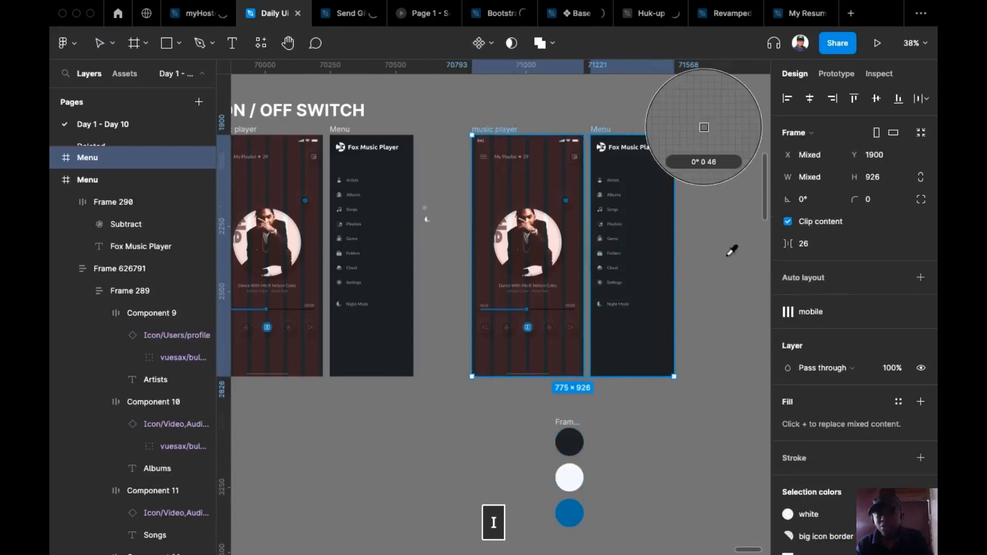
{"action": "left_click", "coordinate": [575, 487]}
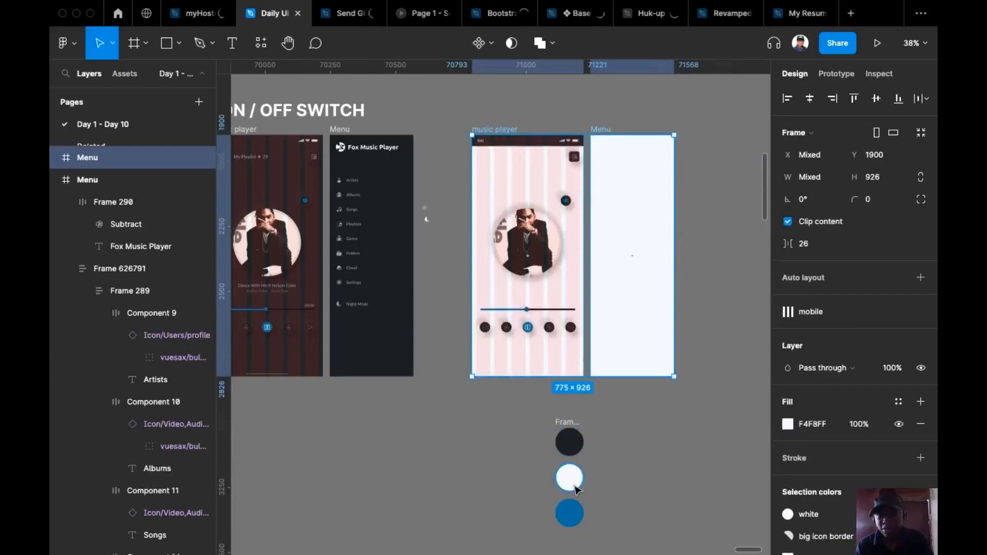
Give the copied music player's status bar a light fill
{"action": "left_click", "coordinate": [727, 135]}
{"action": "left_click", "coordinate": [545, 144]}
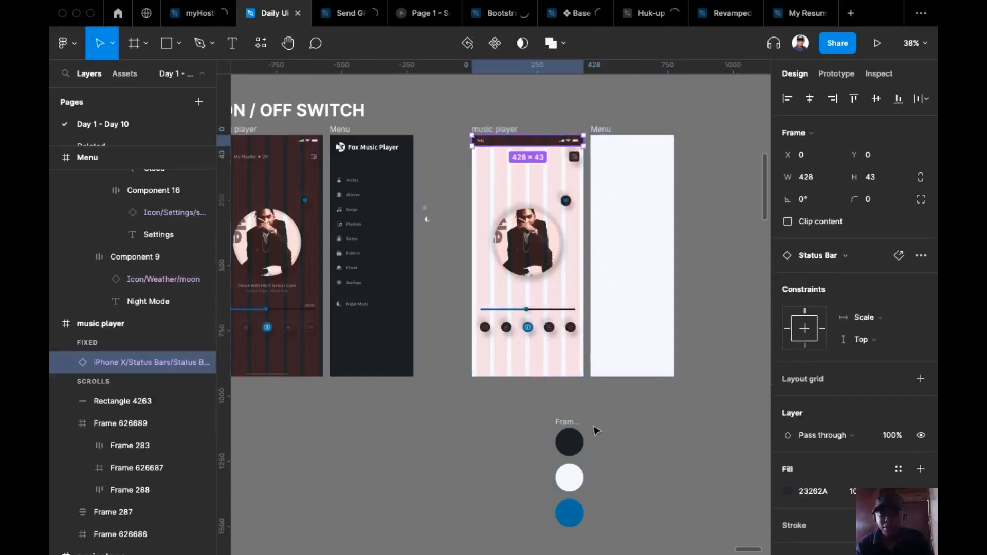
{"action": "key", "text": "i"}
{"action": "left_click", "coordinate": [703, 128]}
Select the light music player and Menu frames and all their child layers
{"action": "left_click", "coordinate": [504, 111]}
{"action": "left_click", "coordinate": [500, 130]}
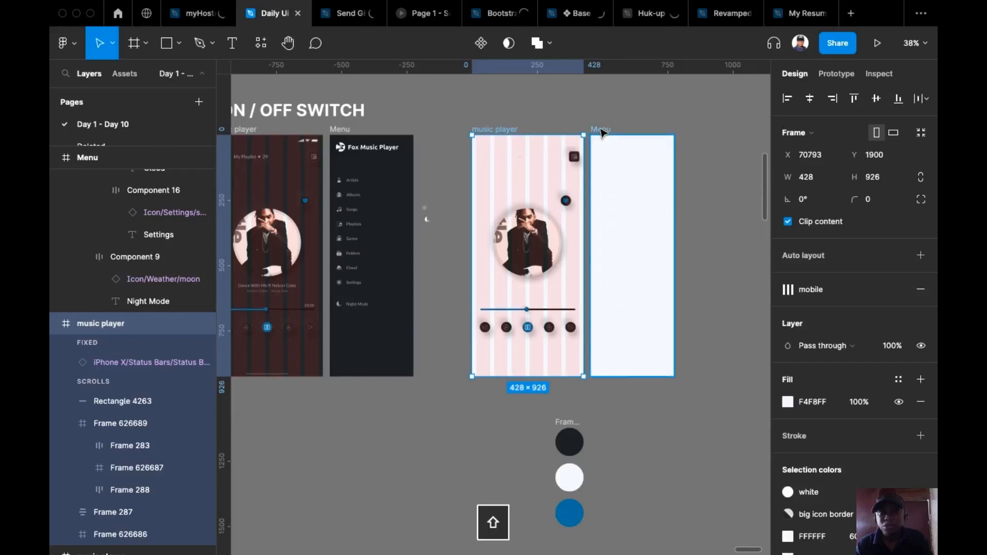
{"action": "left_click", "coordinate": [601, 131], "text": "shift"}
{"action": "key", "text": "Return"}
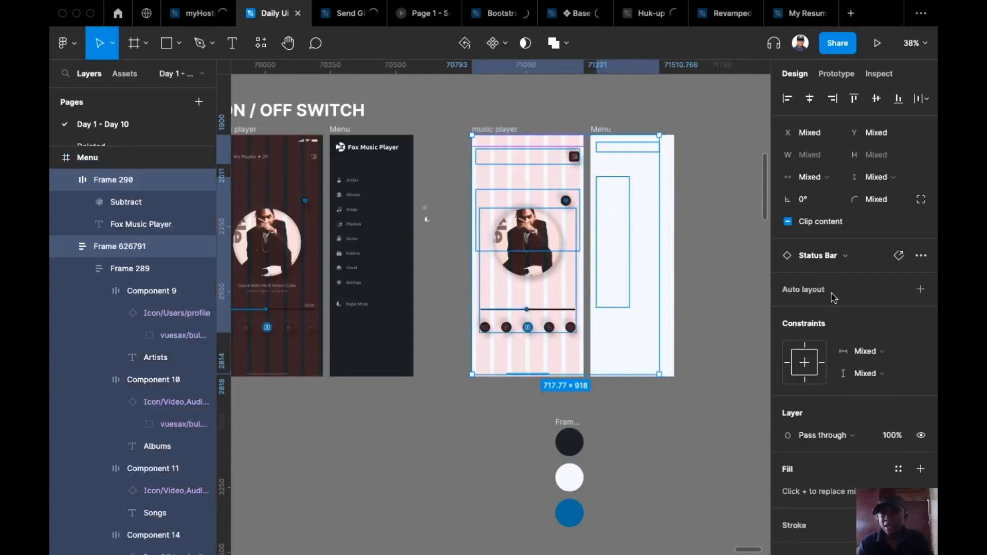
Recolour the 30% white, 60% white and F4F8FF selection colours to dark 1C1F22
{"action": "scroll", "coordinate": [823, 370], "scroll_direction": "down", "scroll_amount": 5}
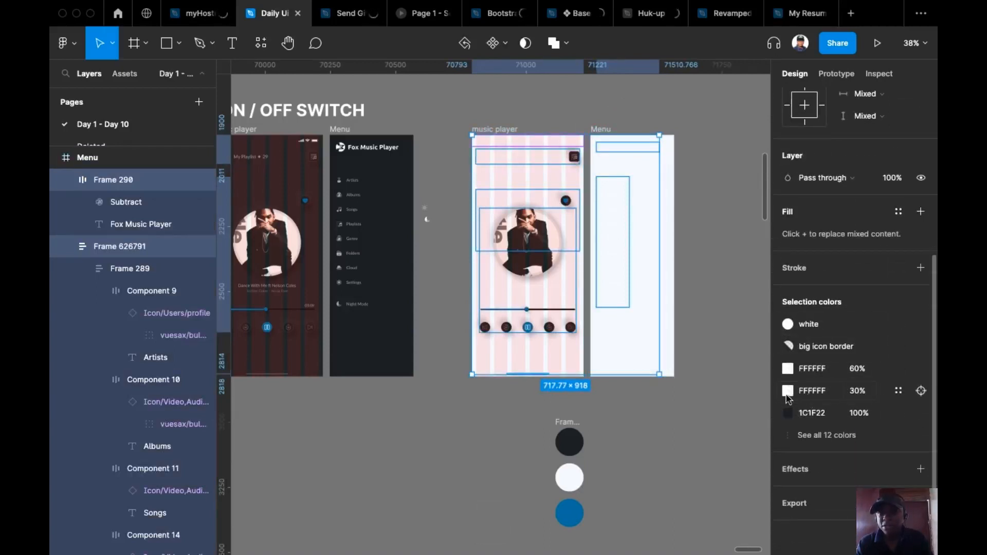
{"action": "left_click", "coordinate": [789, 391]}
{"action": "left_click", "coordinate": [829, 391]}
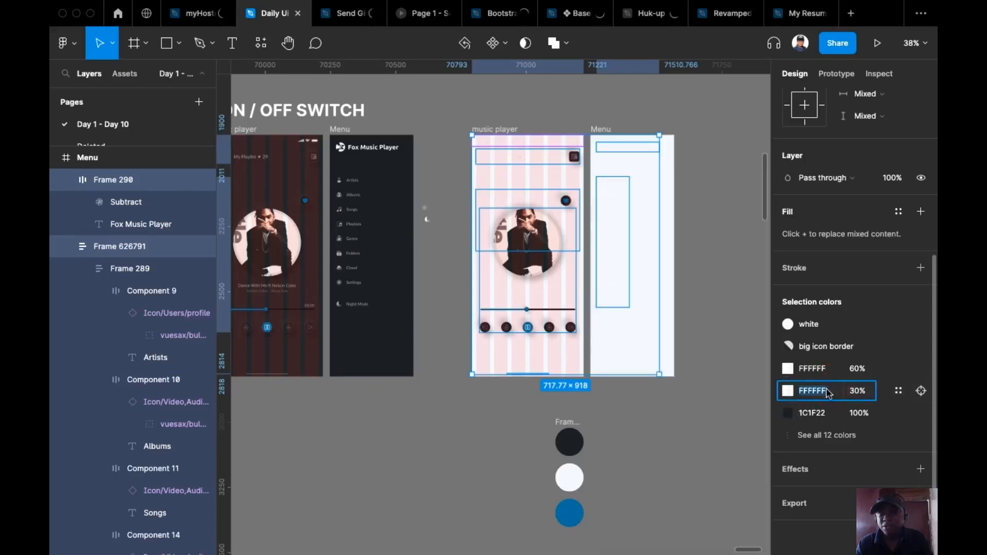
{"action": "key", "text": "super+v"}
{"action": "key", "text": "Return"}
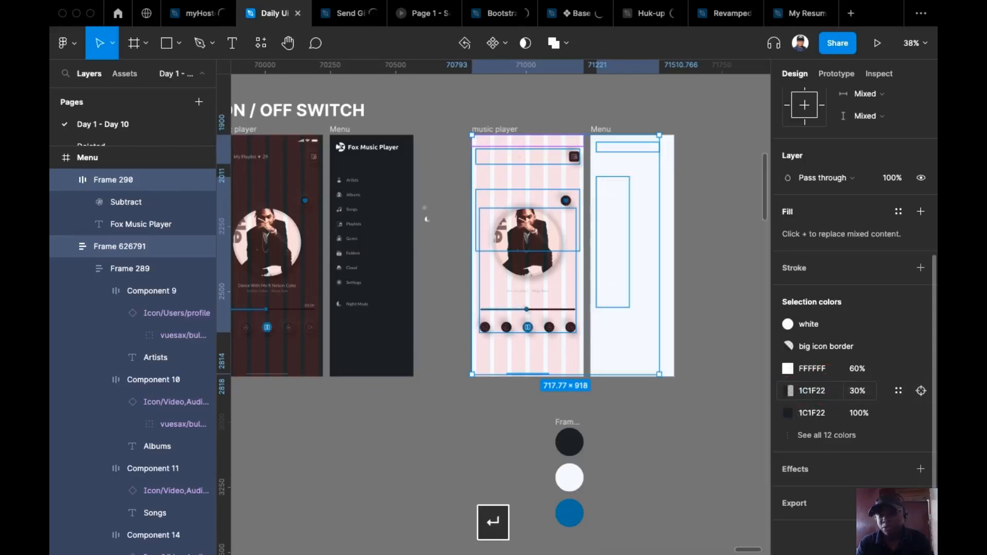
{"action": "left_click", "coordinate": [820, 374]}
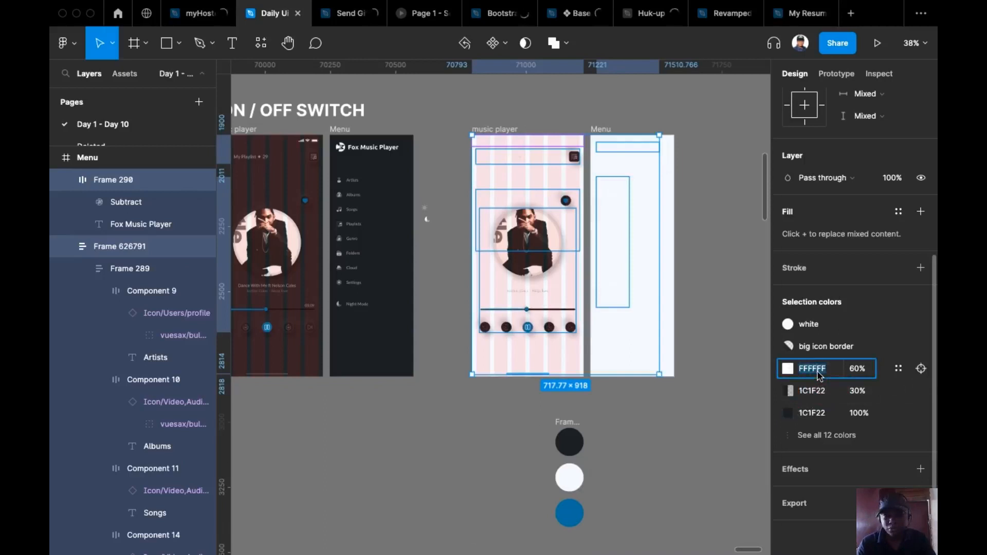
{"action": "key", "text": "super+v"}
{"action": "key", "text": "Return"}
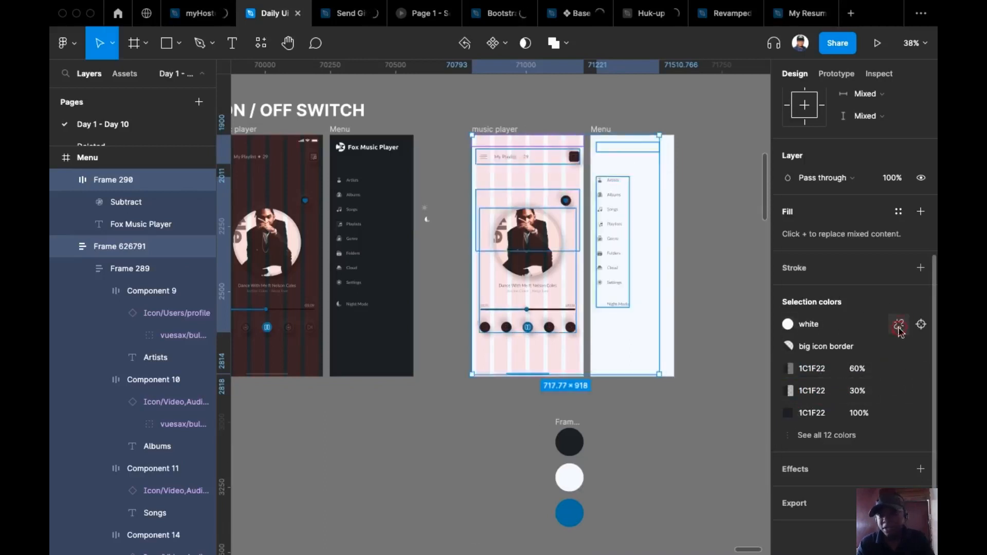
{"action": "left_click", "coordinate": [826, 435]}
{"action": "left_click", "coordinate": [823, 436]}
{"action": "scroll", "coordinate": [828, 469], "scroll_direction": "down", "scroll_amount": 1}
{"action": "left_click", "coordinate": [827, 467]}
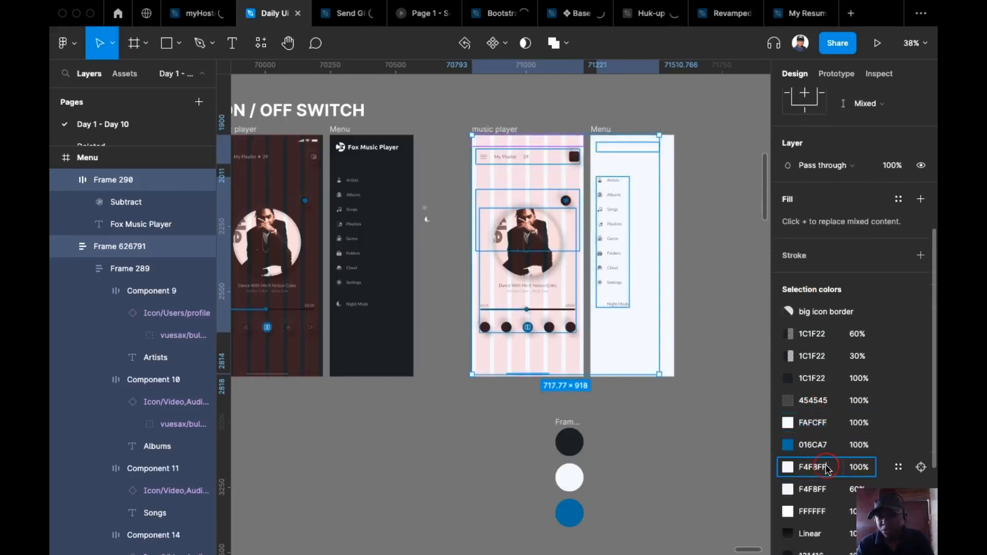
{"action": "key", "text": "super+v"}
{"action": "key", "text": "Return"}
{"action": "left_click", "coordinate": [821, 491]}
{"action": "key", "text": "super+z"}
Change the FFFFFF, D9D9D9 and 20% white selection colours to 1C1F22
{"action": "left_click", "coordinate": [822, 441]}
{"action": "left_click", "coordinate": [825, 514]}
{"action": "key", "text": "super+v"}
{"action": "key", "text": "Return"}
{"action": "scroll", "coordinate": [863, 456], "scroll_direction": "down", "scroll_amount": 3}
{"action": "left_click", "coordinate": [826, 413]}
{"action": "key", "text": "super+v"}
{"action": "key", "text": "Return"}
{"action": "left_click", "coordinate": [813, 436]}
{"action": "key", "text": "super+v"}
{"action": "key", "text": "Return"}
Replace FAFCFF, F4F8FF 60% and 454545 with 1C1F22, undoing the final F4F8FF change
{"action": "left_click", "coordinate": [823, 280]}
{"action": "key", "text": "super+v"}
{"action": "key", "text": "Return"}
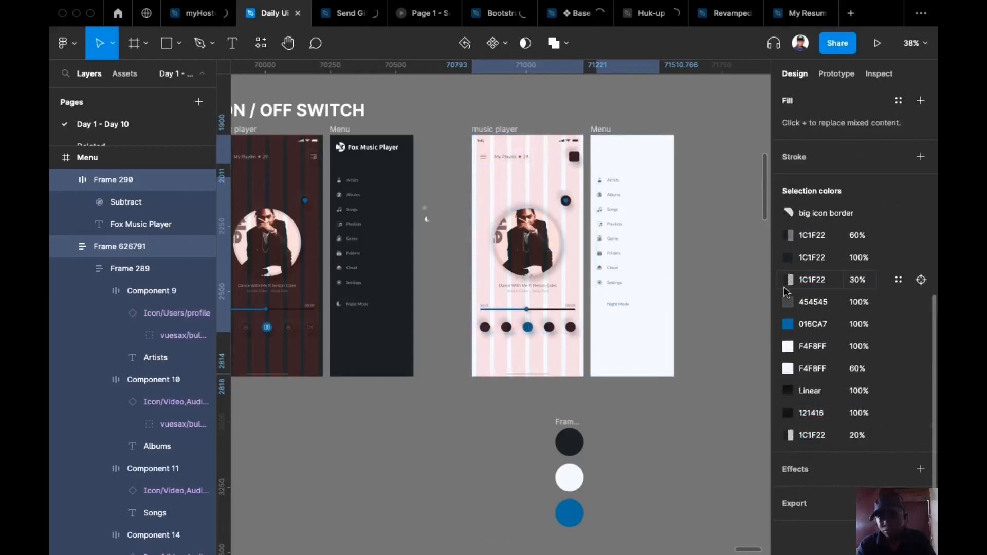
{"action": "left_click", "coordinate": [816, 368]}
{"action": "key", "text": "super+v"}
{"action": "key", "text": "Return"}
{"action": "left_click", "coordinate": [817, 324]}
{"action": "key", "text": "super+v"}
{"action": "key", "text": "Return"}
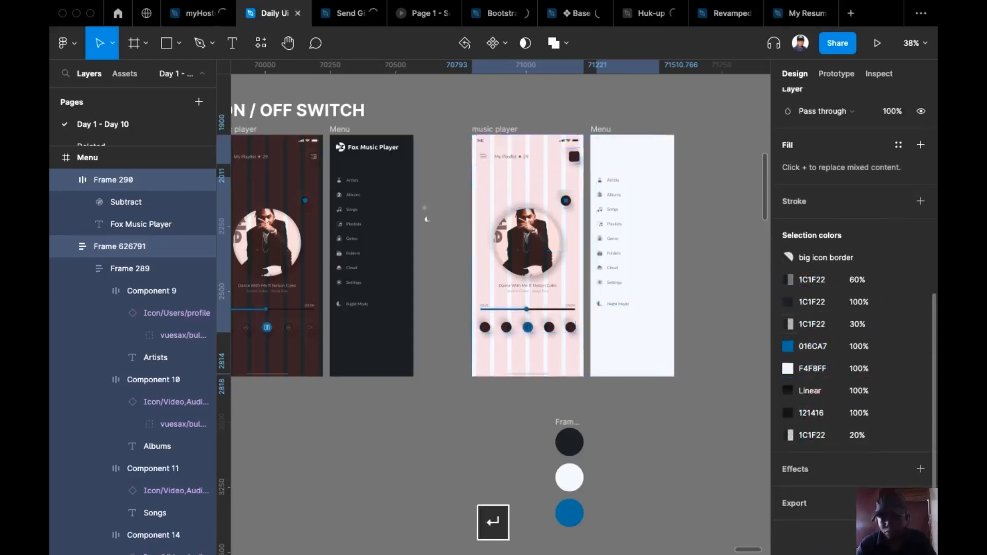
{"action": "left_click", "coordinate": [817, 369]}
{"action": "key", "text": "super+v"}
{"action": "key", "text": "Return"}
{"action": "key", "text": "super+z"}
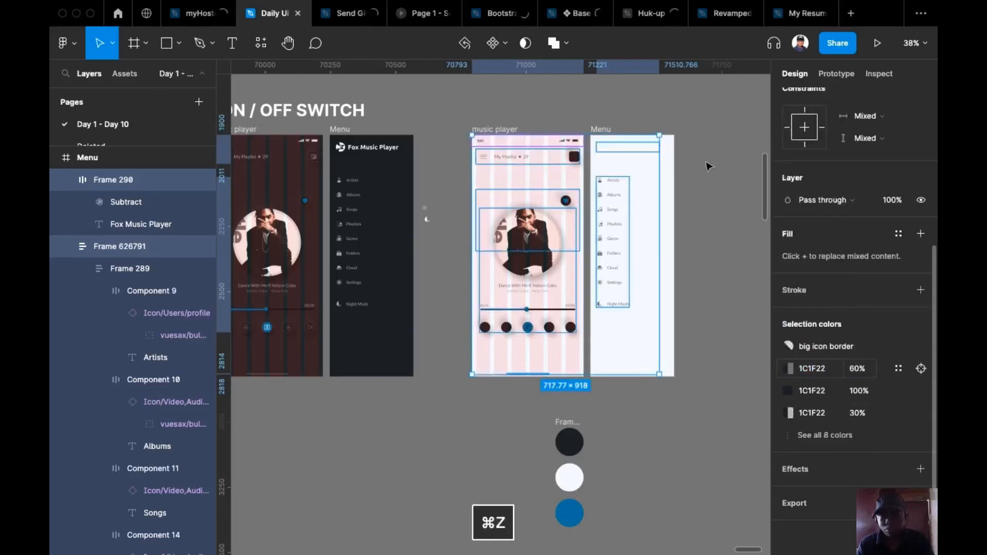
Set the light Menu's title bar colour to dark 1C1F22
{"action": "left_click", "coordinate": [625, 152]}
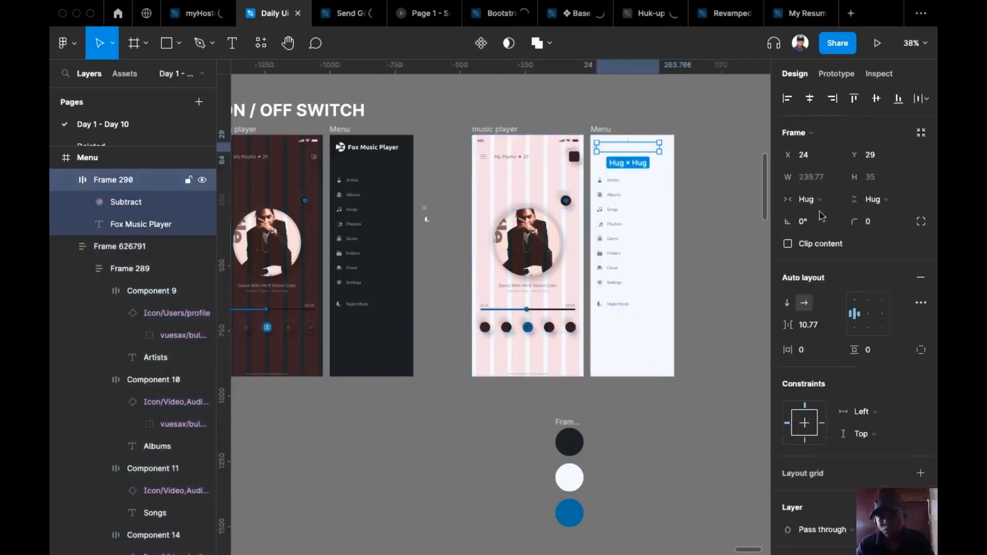
{"action": "scroll", "coordinate": [863, 402], "scroll_direction": "down", "scroll_amount": 5}
{"action": "scroll", "coordinate": [863, 403], "scroll_direction": "down", "scroll_amount": 1}
{"action": "left_click", "coordinate": [822, 436]}
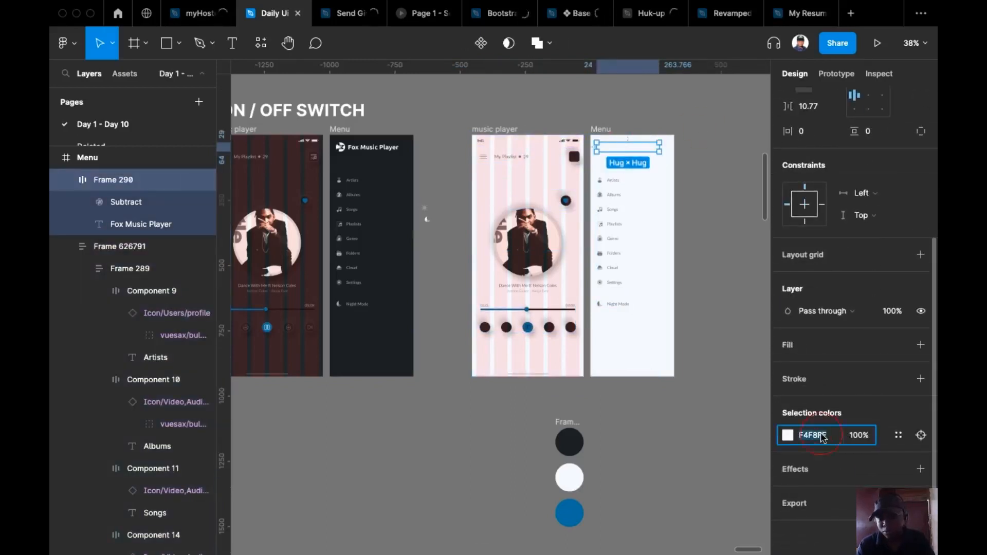
{"action": "key", "text": "Return"}
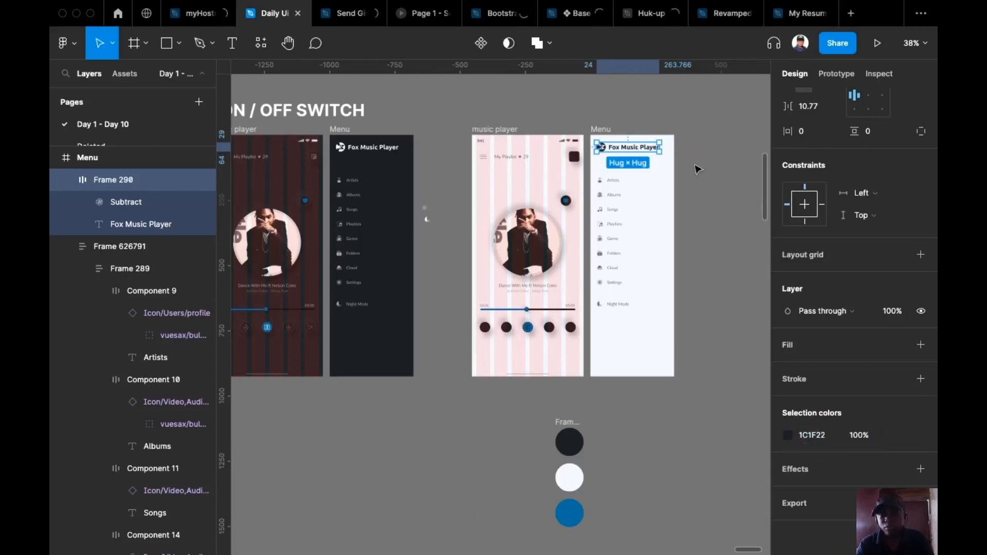
{"action": "left_click", "coordinate": [701, 221]}
Raise the light menu list's 1C1F22 colour from 60% to 90% opacity
{"action": "scroll", "coordinate": [692, 216], "scroll_direction": "up", "scroll_amount": 5}
{"action": "left_click", "coordinate": [533, 216]}
{"action": "left_click", "coordinate": [532, 216]}
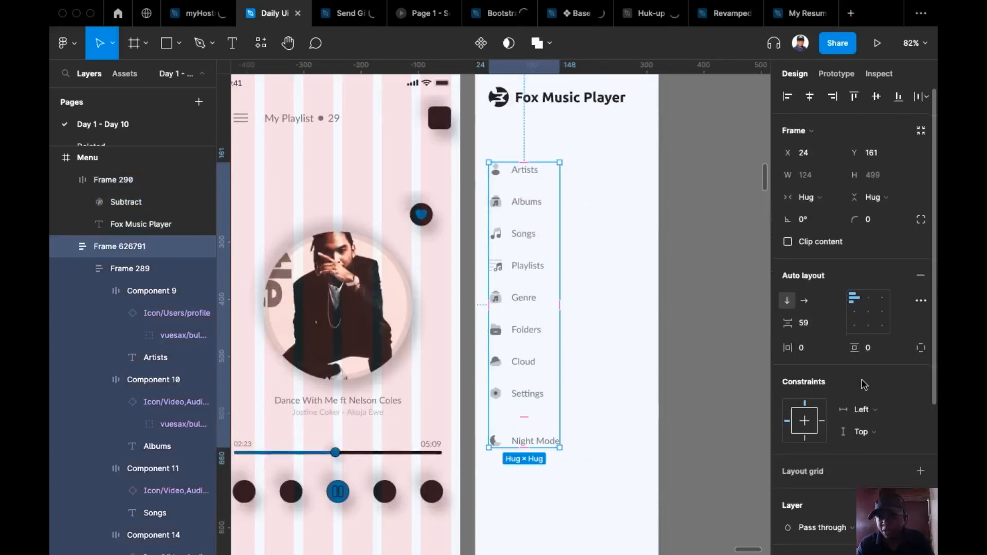
{"action": "scroll", "coordinate": [864, 384], "scroll_direction": "down", "scroll_amount": 4}
{"action": "left_click", "coordinate": [860, 436]}
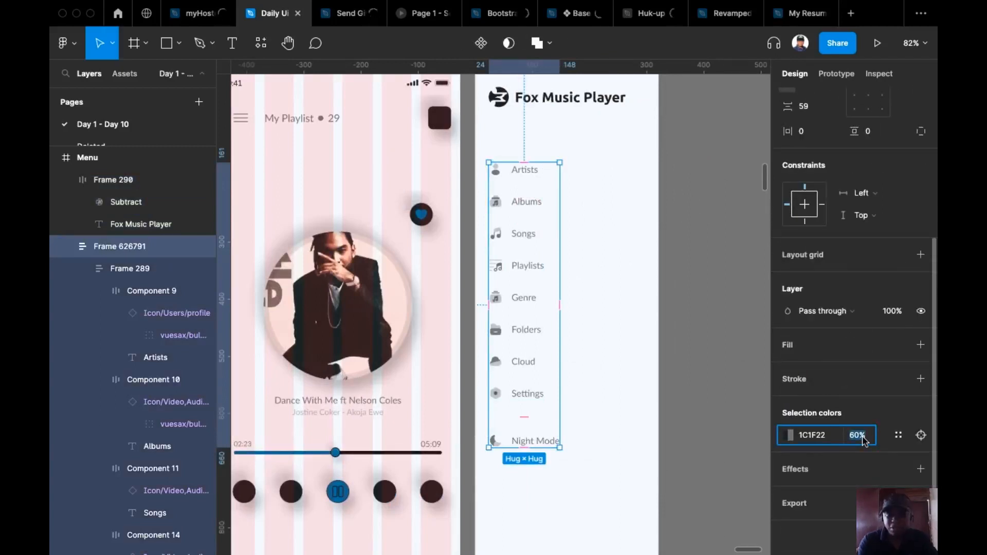
{"action": "type", "text": "90"}
{"action": "key", "text": "Return"}
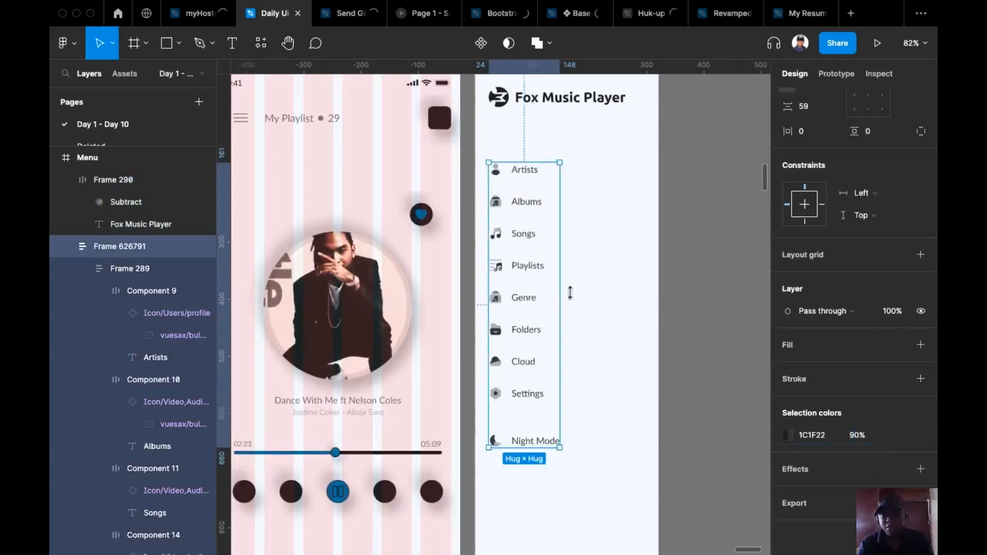
{"action": "left_click", "coordinate": [648, 267]}
{"action": "scroll", "coordinate": [639, 301], "scroll_direction": "left", "scroll_amount": 2}
{"action": "scroll", "coordinate": [639, 302], "scroll_direction": "down", "scroll_amount": 3}
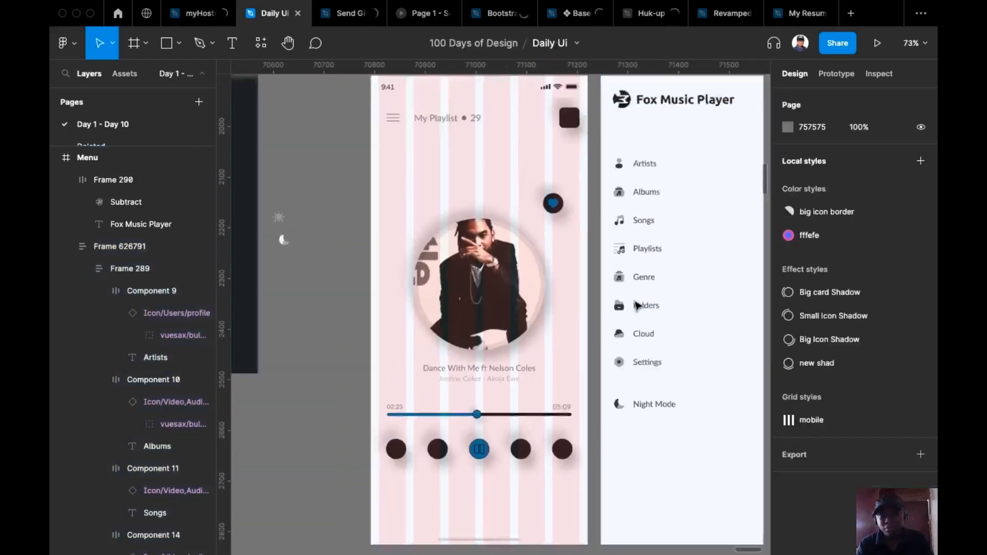
Copy the sun icon and swap it in for the moon in the dark Menu's Night Mode row
{"action": "left_click_drag", "start_coordinate": [351, 384], "coordinate": [400, 379]}
{"action": "scroll", "coordinate": [650, 417], "scroll_direction": "up", "scroll_amount": 3}
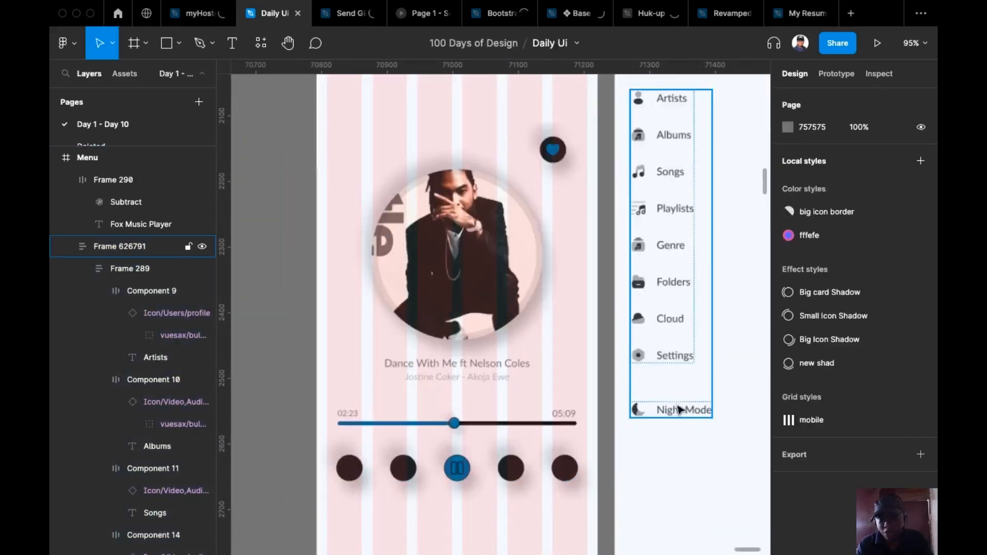
{"action": "scroll", "coordinate": [283, 216], "scroll_direction": "left", "scroll_amount": 2}
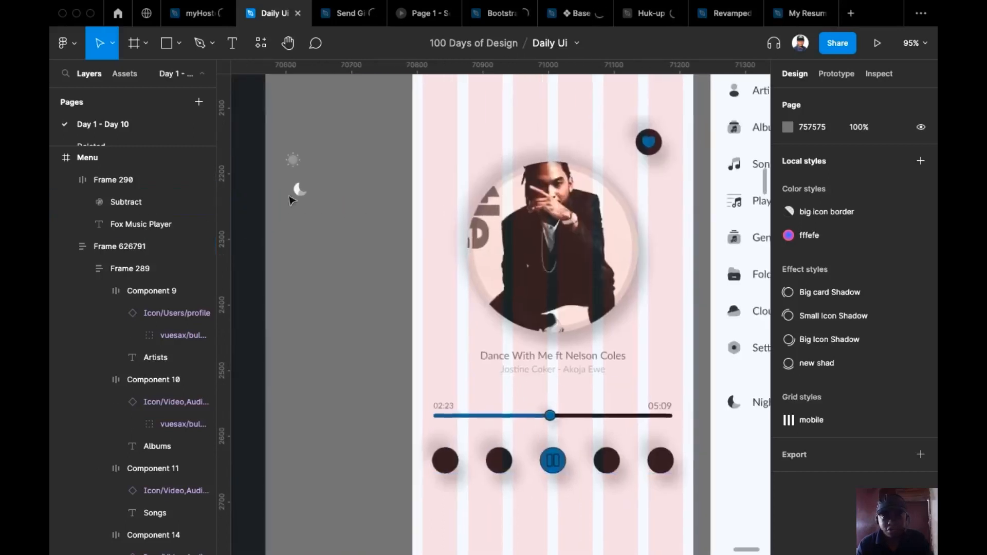
{"action": "left_click", "coordinate": [293, 161]}
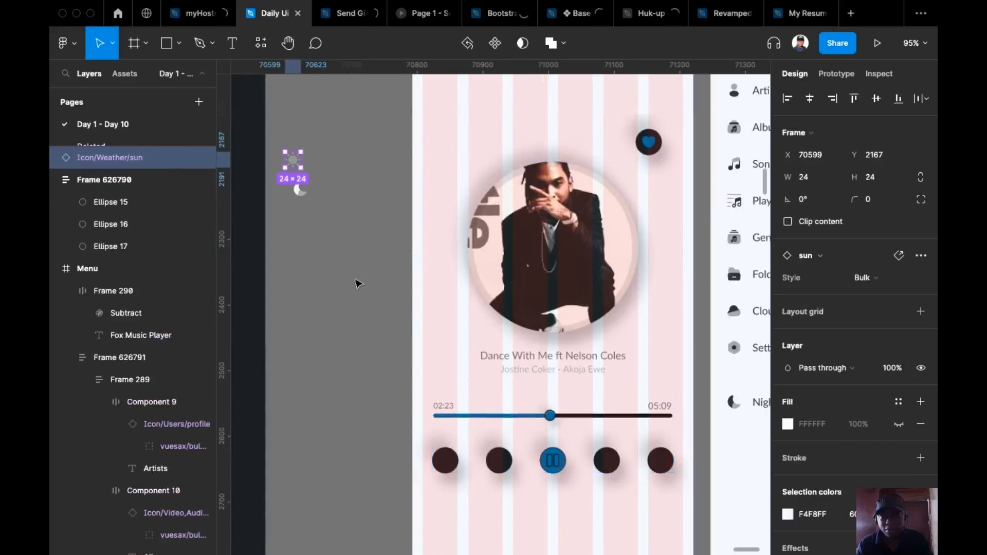
{"action": "scroll", "coordinate": [466, 251], "scroll_direction": "left", "scroll_amount": 5}
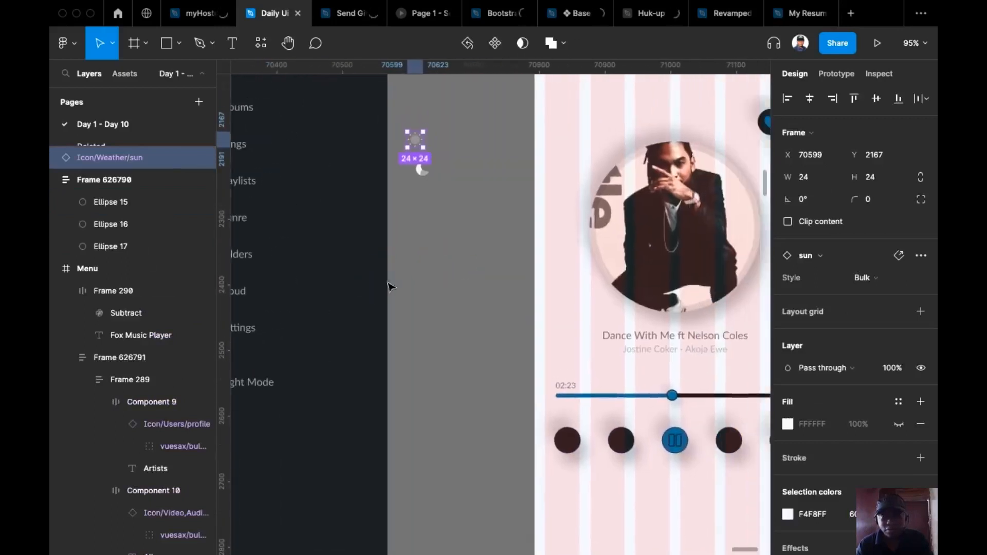
{"action": "key", "text": "super+c"}
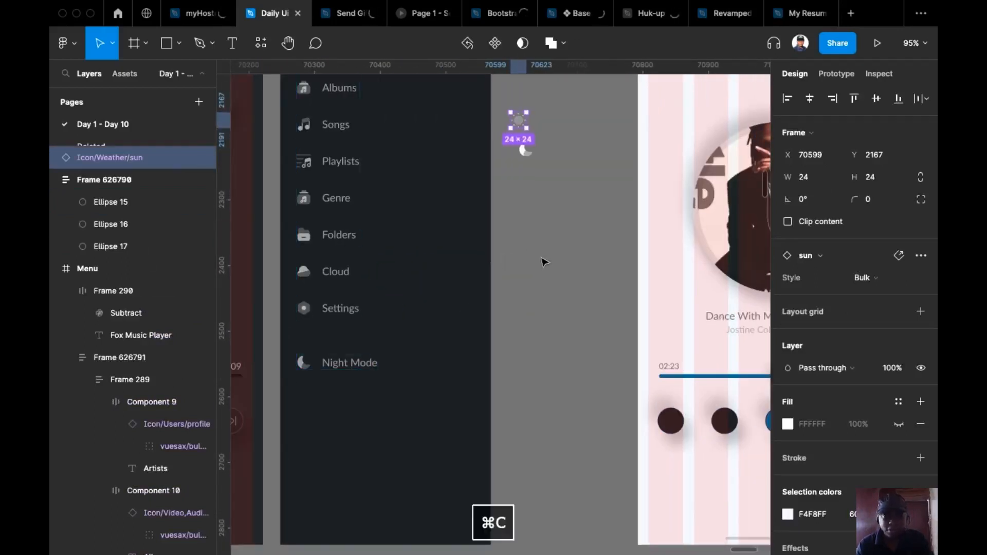
{"action": "left_click", "coordinate": [306, 367]}
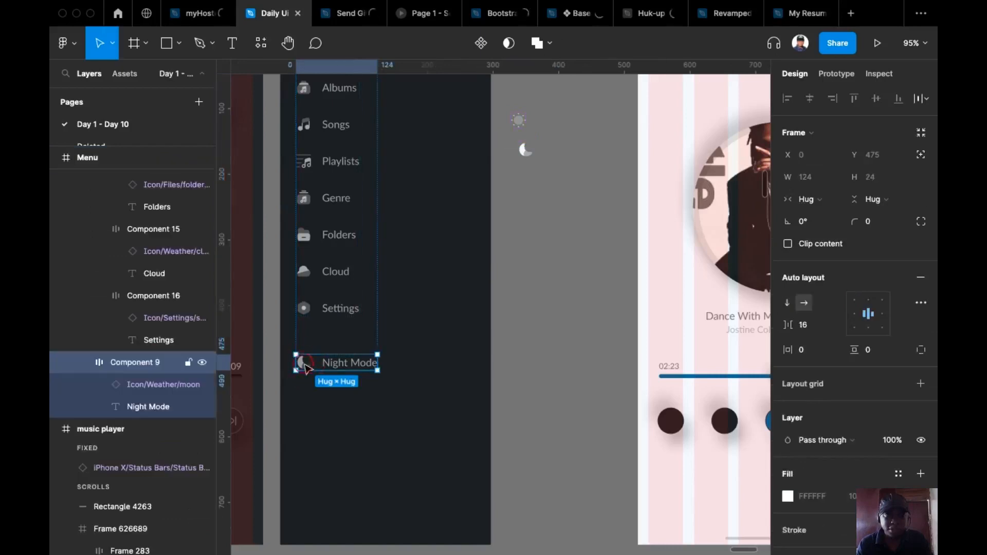
{"action": "left_click", "coordinate": [305, 365]}
{"action": "key", "text": "super+shift+r"}
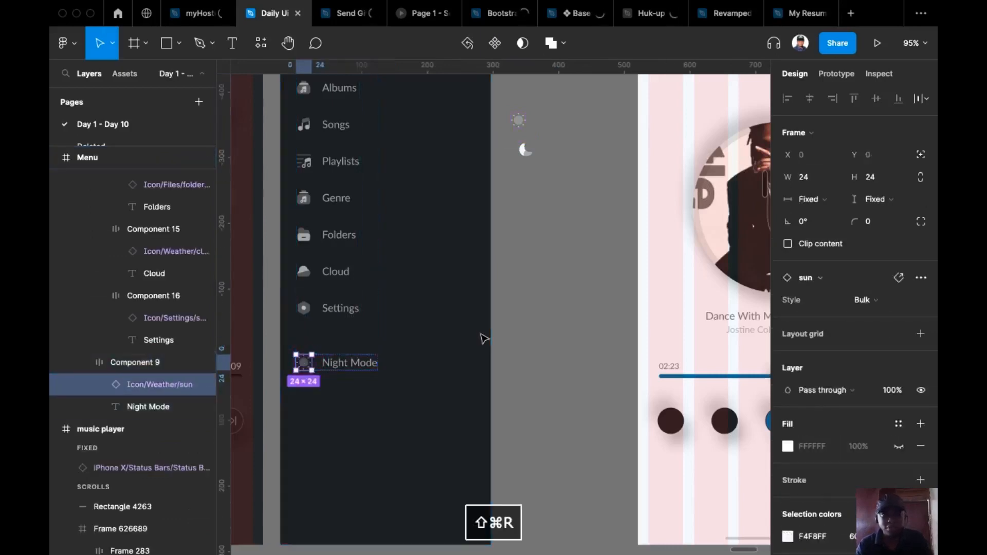
Copy the standalone moon icon and select the light Menu's item list
{"action": "left_click", "coordinate": [525, 149]}
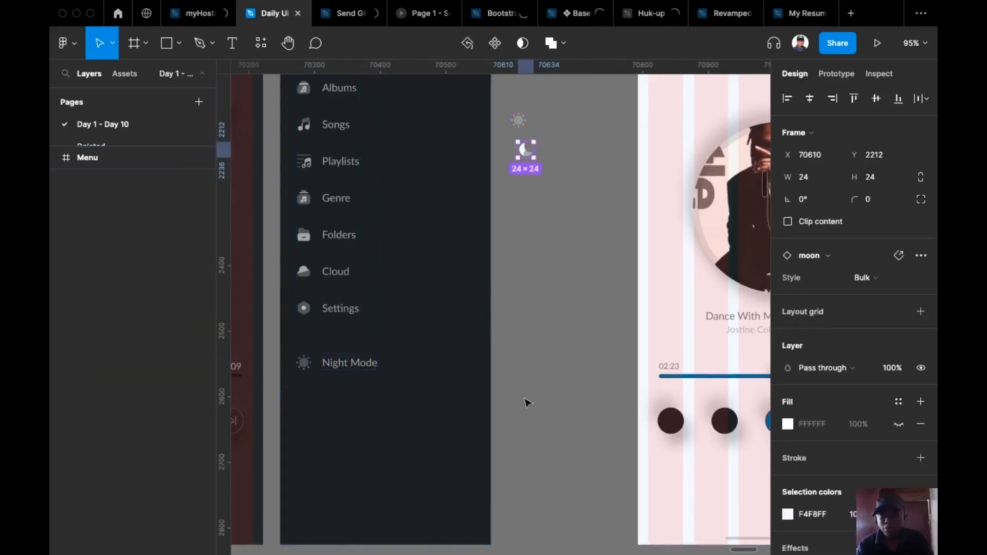
{"action": "key", "text": "super+v"}
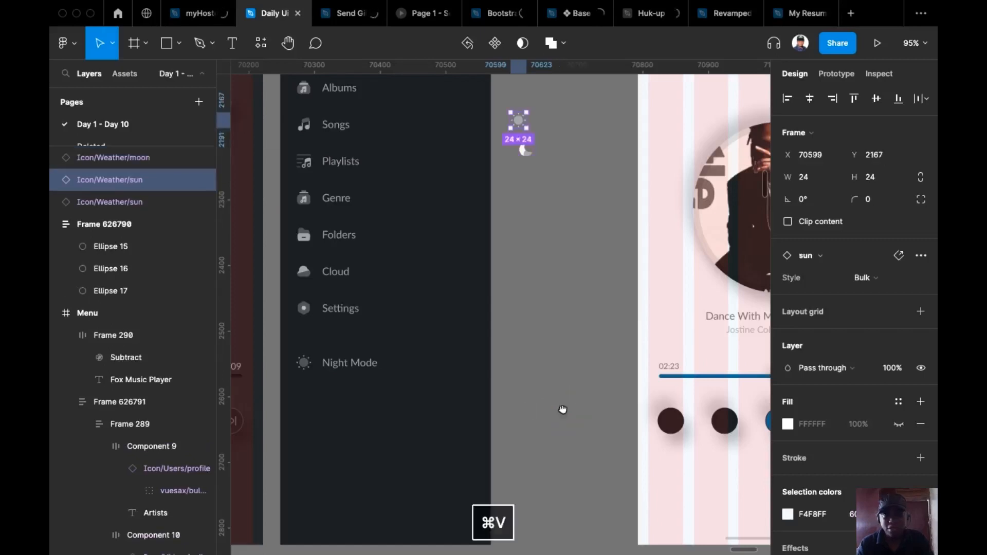
{"action": "key", "text": "super+z"}
{"action": "key", "text": "super+c"}
{"action": "scroll", "coordinate": [610, 404], "scroll_direction": "right", "scroll_amount": 5}
{"action": "scroll", "coordinate": [540, 371], "scroll_direction": "right", "scroll_amount": 4}
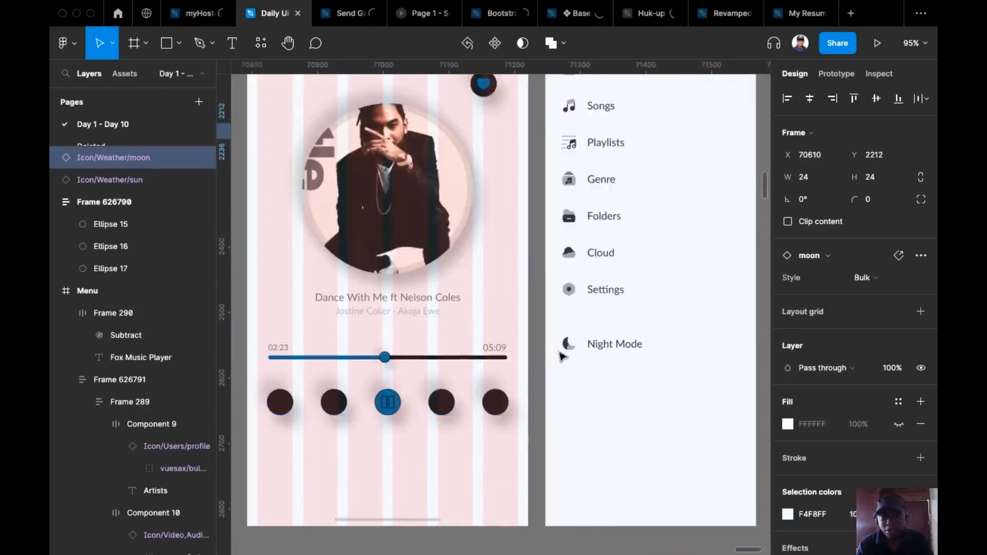
{"action": "left_click", "coordinate": [568, 350]}
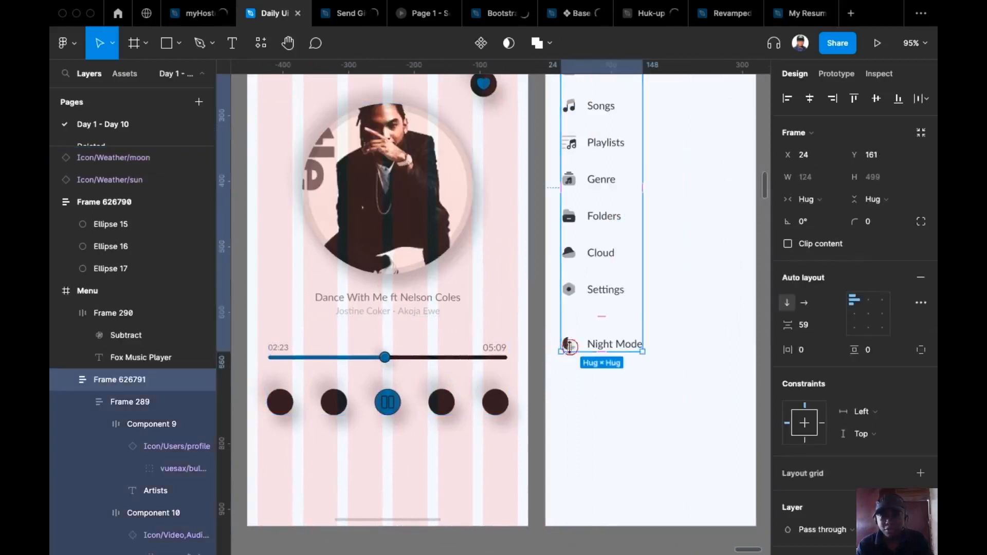
Turn the light player's header filter icon white (FFF)
{"action": "scroll", "coordinate": [596, 361], "scroll_direction": "down", "scroll_amount": 6}
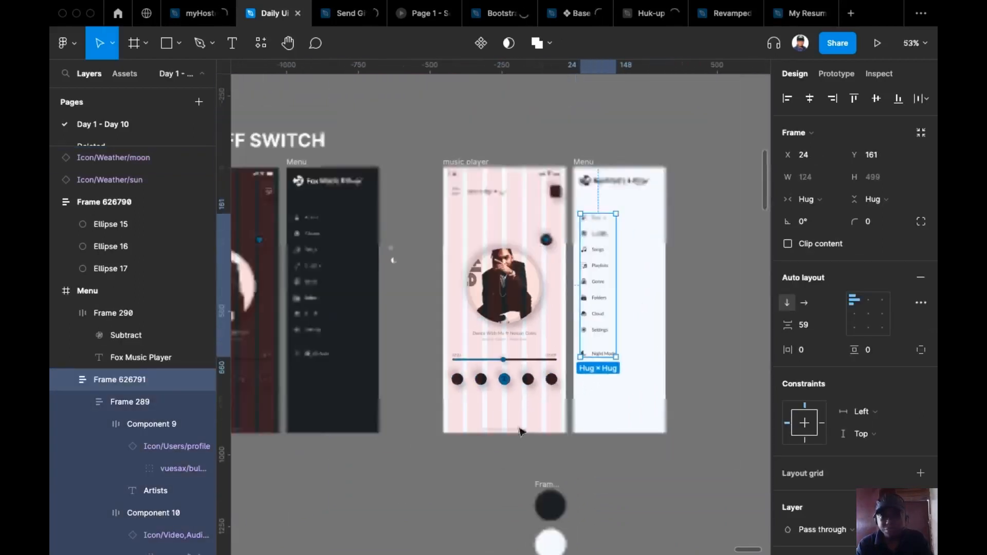
{"action": "left_click", "coordinate": [488, 449]}
{"action": "scroll", "coordinate": [452, 308], "scroll_direction": "down", "scroll_amount": 1}
{"action": "scroll", "coordinate": [452, 308], "scroll_direction": "left", "scroll_amount": 1}
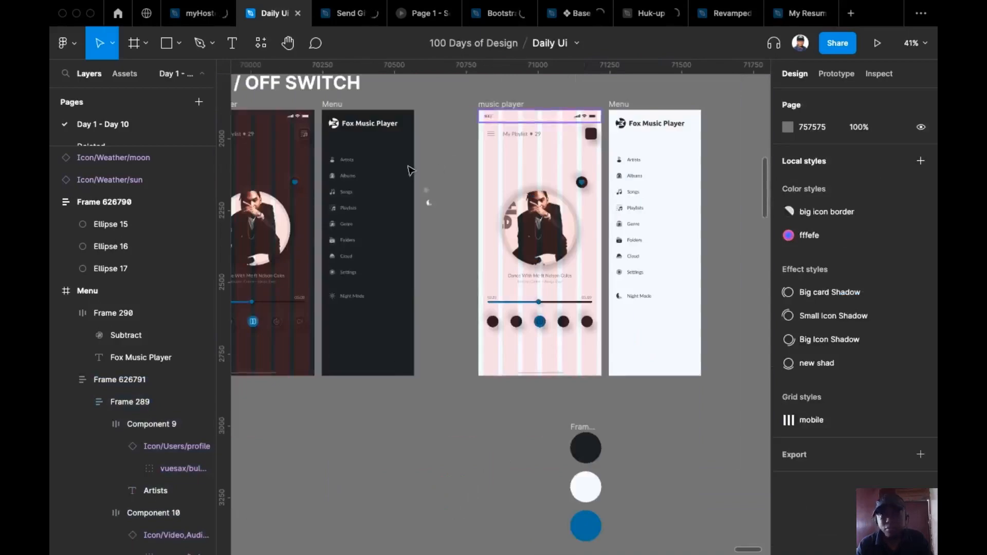
{"action": "left_click_drag", "start_coordinate": [424, 205], "coordinate": [485, 209]}
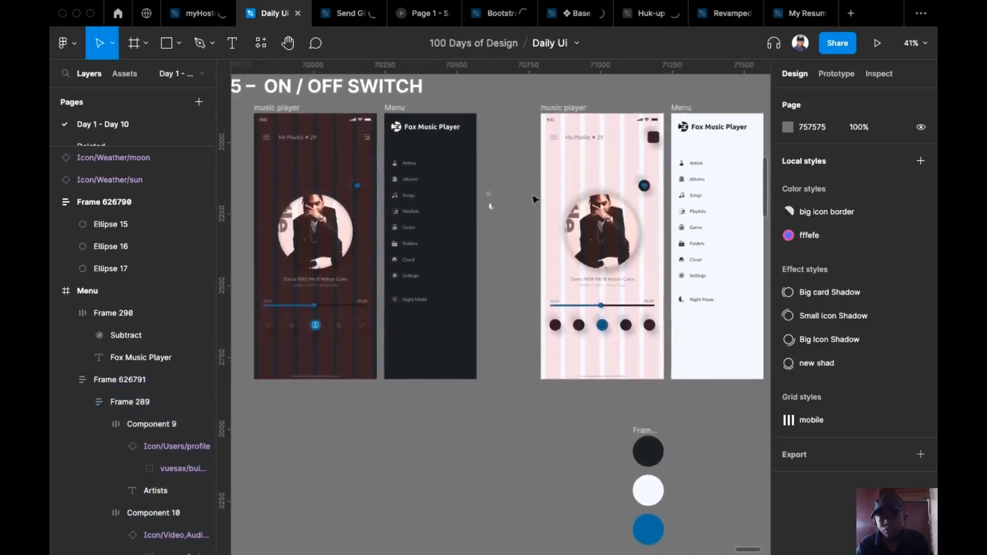
{"action": "scroll", "coordinate": [664, 144], "scroll_direction": "up", "scroll_amount": 5}
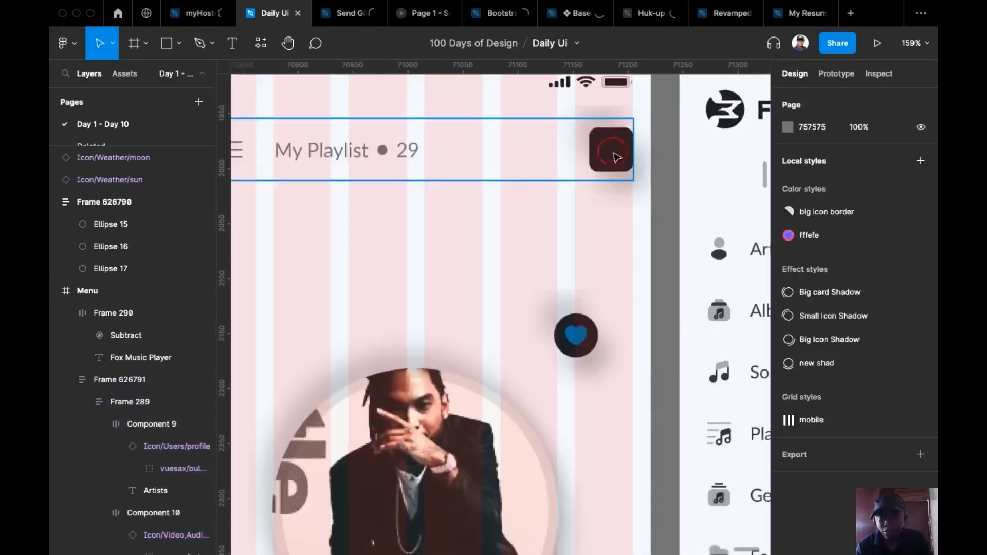
{"action": "left_click", "coordinate": [617, 157]}
{"action": "scroll", "coordinate": [833, 350], "scroll_direction": "down", "scroll_amount": 3}
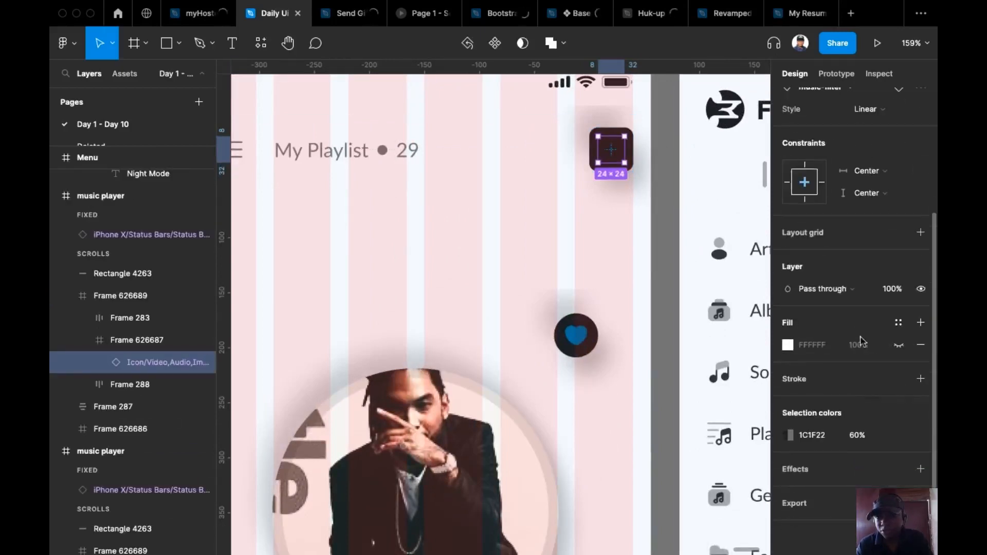
{"action": "left_click", "coordinate": [812, 441]}
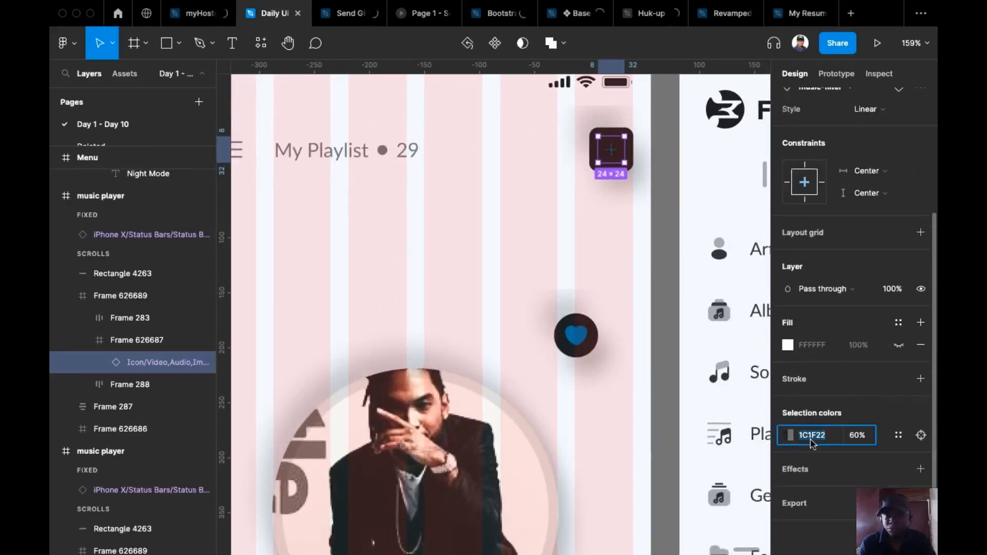
{"action": "type", "text": "fff"}
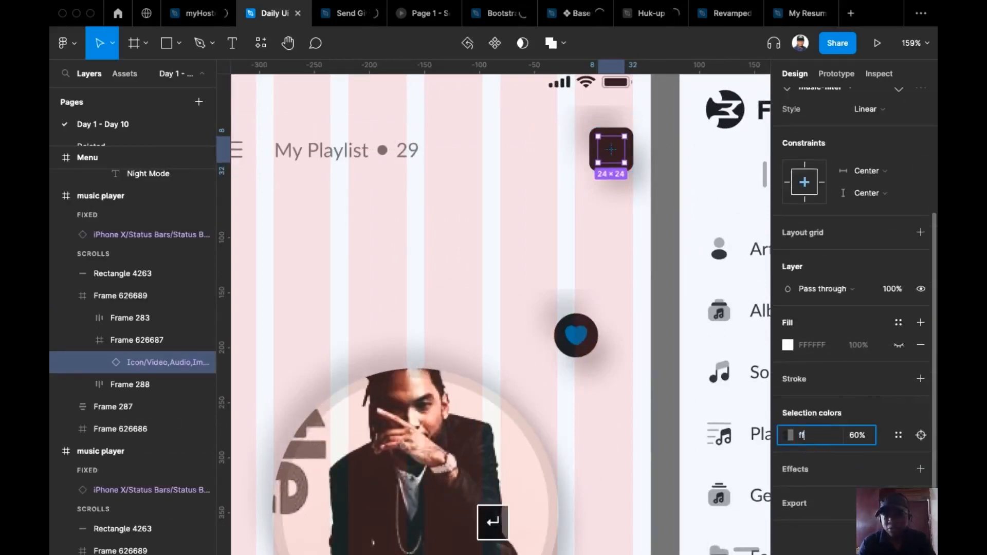
{"action": "key", "text": "Return"}
Make the heart button on the artwork white FFFFFF
{"action": "scroll", "coordinate": [655, 337], "scroll_direction": "down", "scroll_amount": 6}
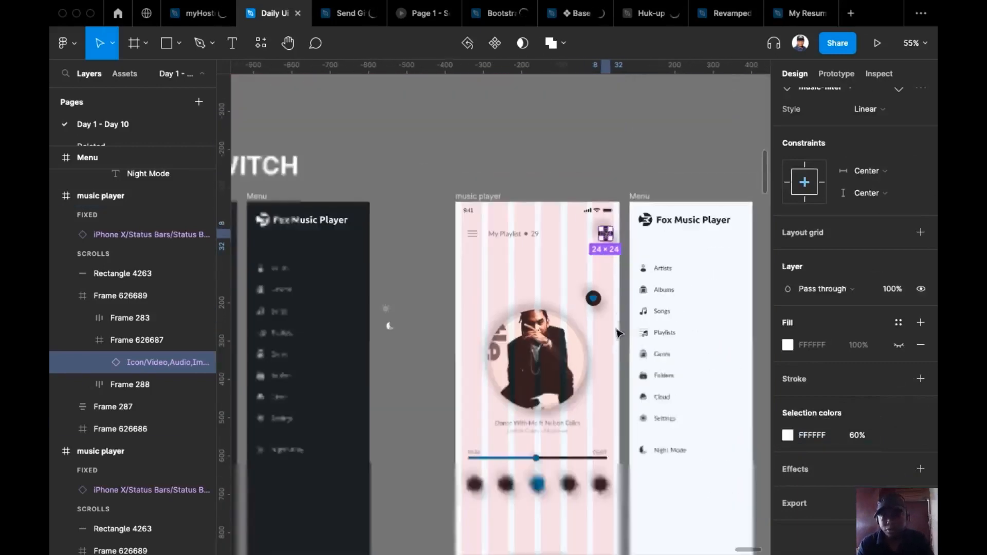
{"action": "scroll", "coordinate": [629, 342], "scroll_direction": "up", "scroll_amount": 6}
{"action": "left_click", "coordinate": [536, 209]}
{"action": "double_click", "coordinate": [537, 209]}
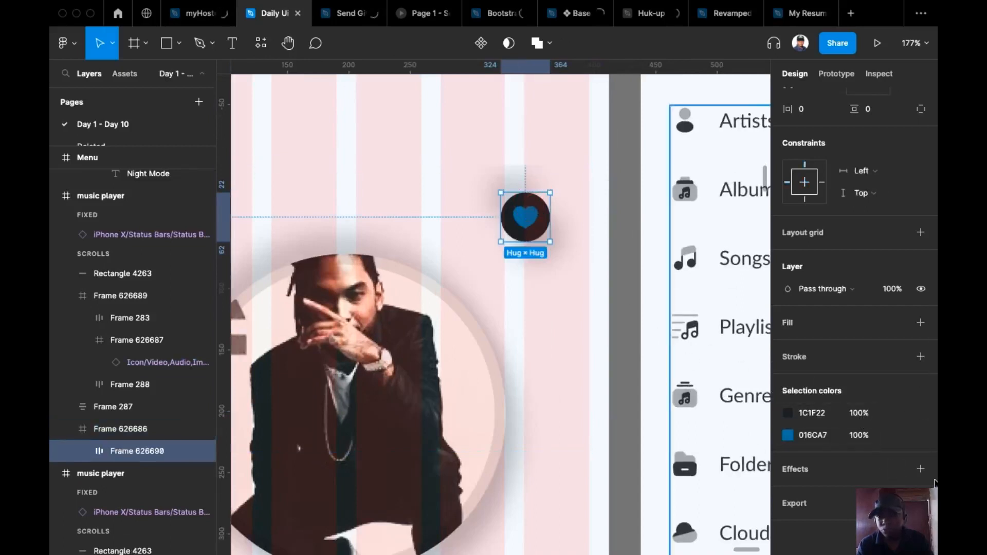
{"action": "left_click", "coordinate": [818, 414]}
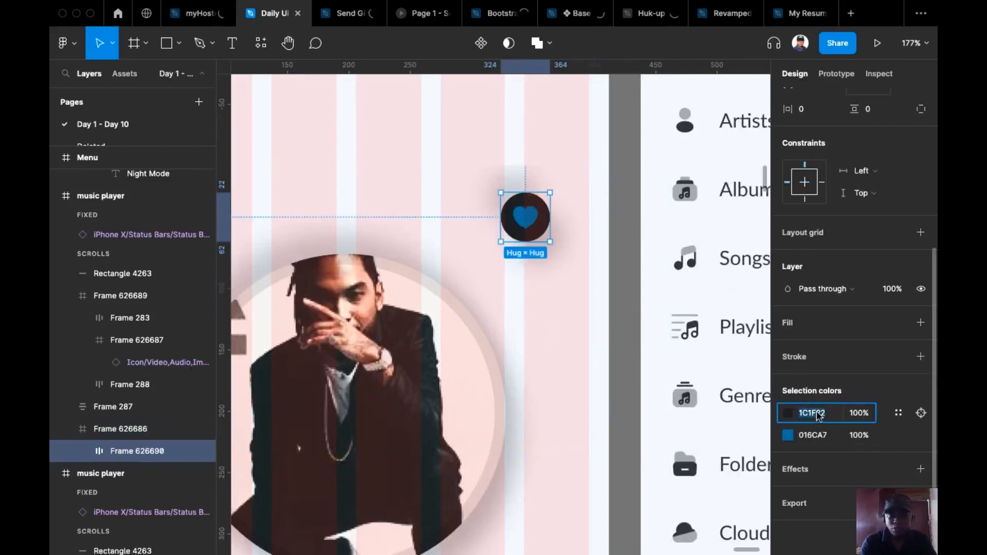
{"action": "type", "text": "ffffff"}
{"action": "key", "text": "Return"}
Turn the playback button row white and set its faint dark colour to 60% opacity
{"action": "left_click", "coordinate": [586, 337]}
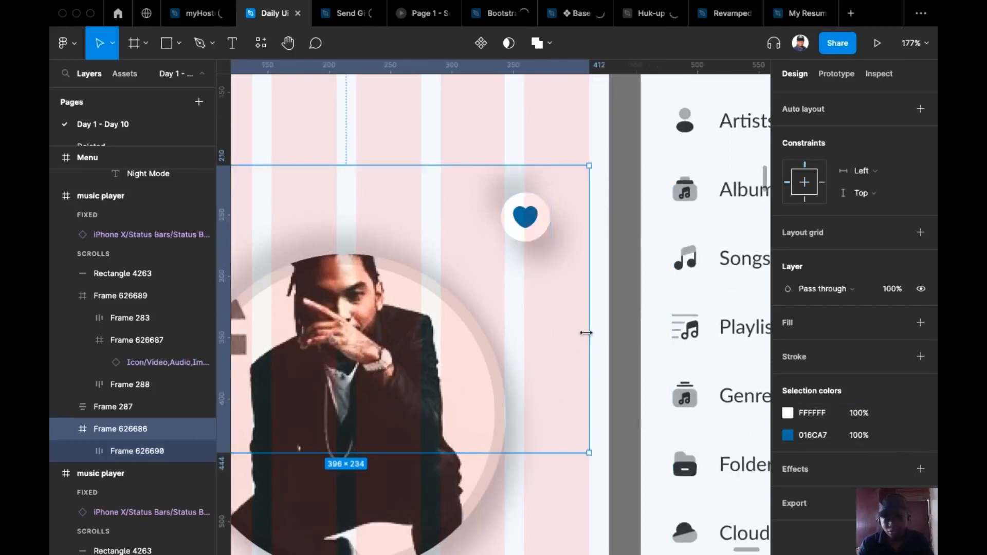
{"action": "scroll", "coordinate": [586, 333], "scroll_direction": "down", "scroll_amount": 5}
{"action": "left_click_drag", "start_coordinate": [552, 496], "coordinate": [546, 430]}
{"action": "scroll", "coordinate": [545, 439], "scroll_direction": "up", "scroll_amount": 5}
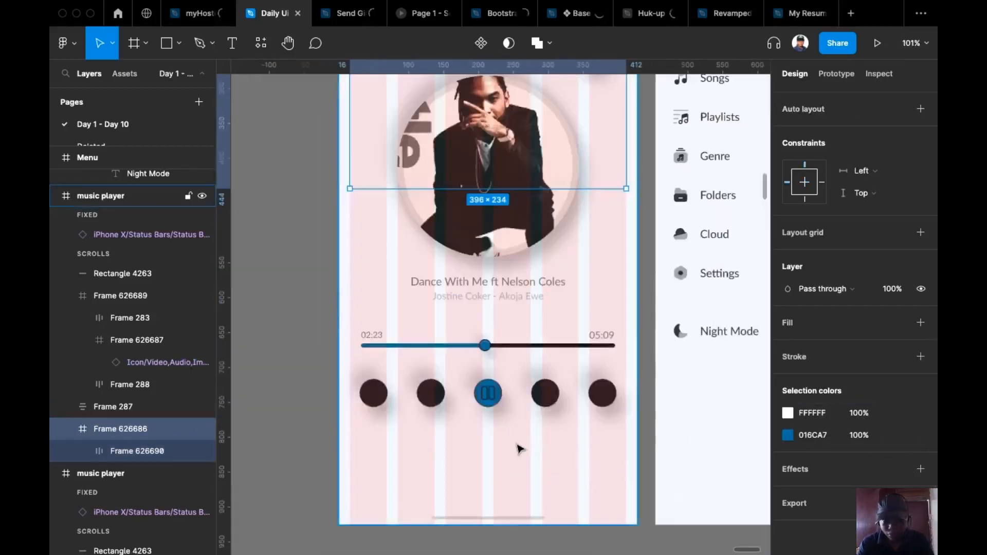
{"action": "scroll", "coordinate": [518, 449], "scroll_direction": "up", "scroll_amount": 2}
{"action": "left_click", "coordinate": [389, 386]}
{"action": "double_click", "coordinate": [389, 390]}
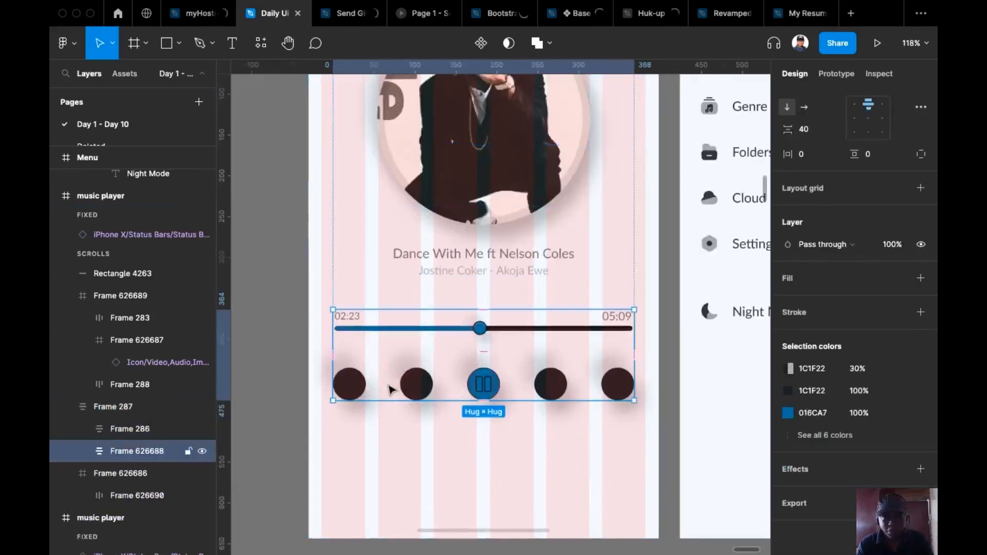
{"action": "left_click", "coordinate": [389, 387]}
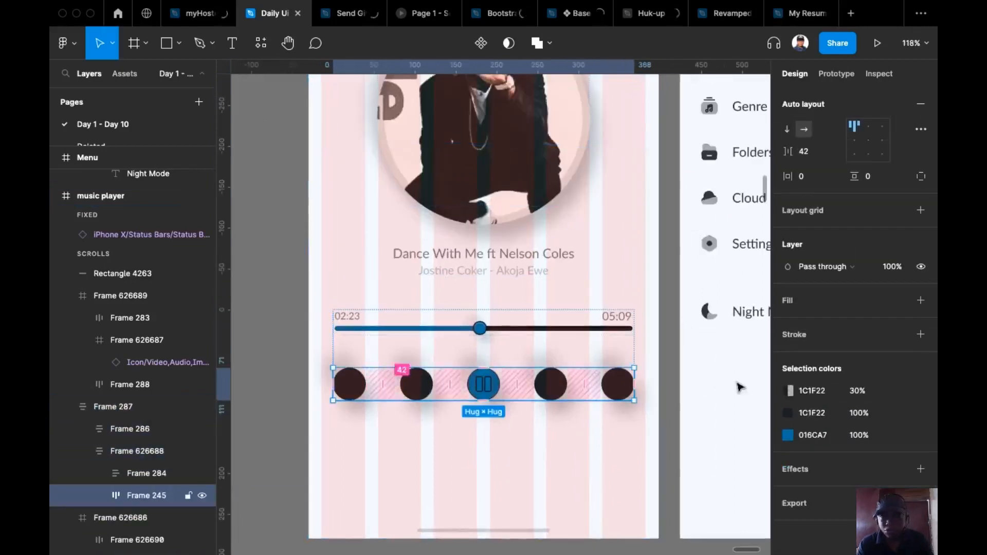
{"action": "left_click", "coordinate": [812, 413]}
{"action": "type", "text": "f"}
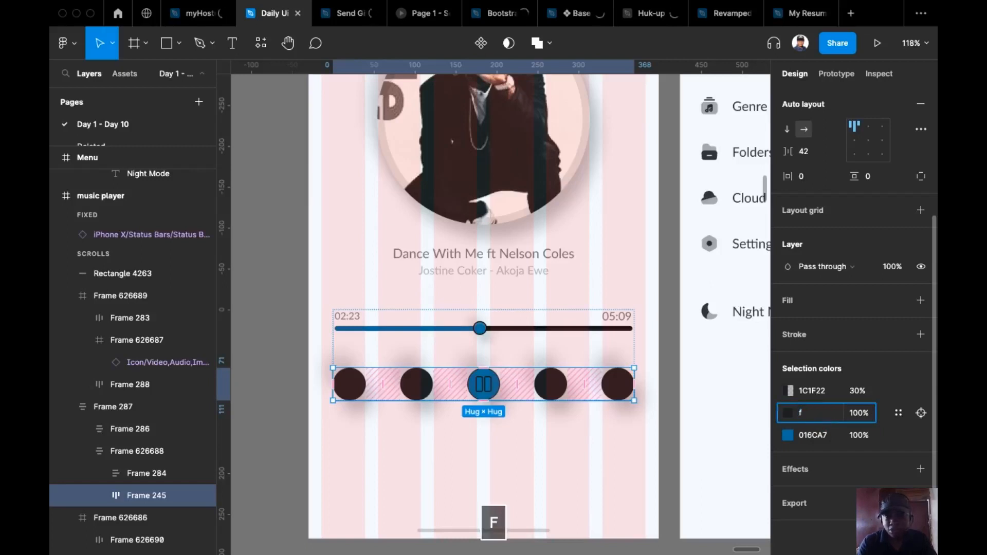
{"action": "type", "text": "f"}
{"action": "key", "text": "Return"}
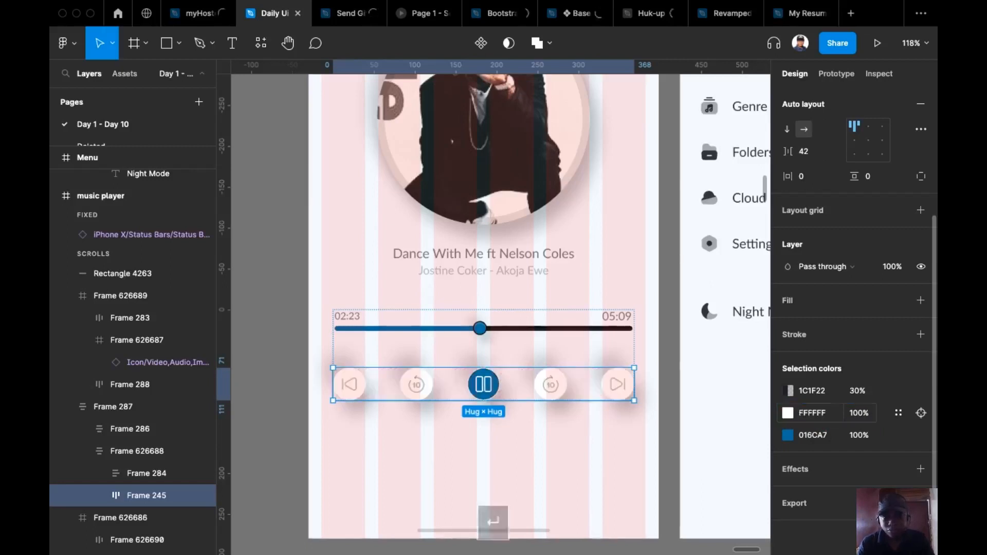
{"action": "left_click", "coordinate": [858, 392]}
{"action": "type", "text": "60"}
{"action": "key", "text": "Return"}
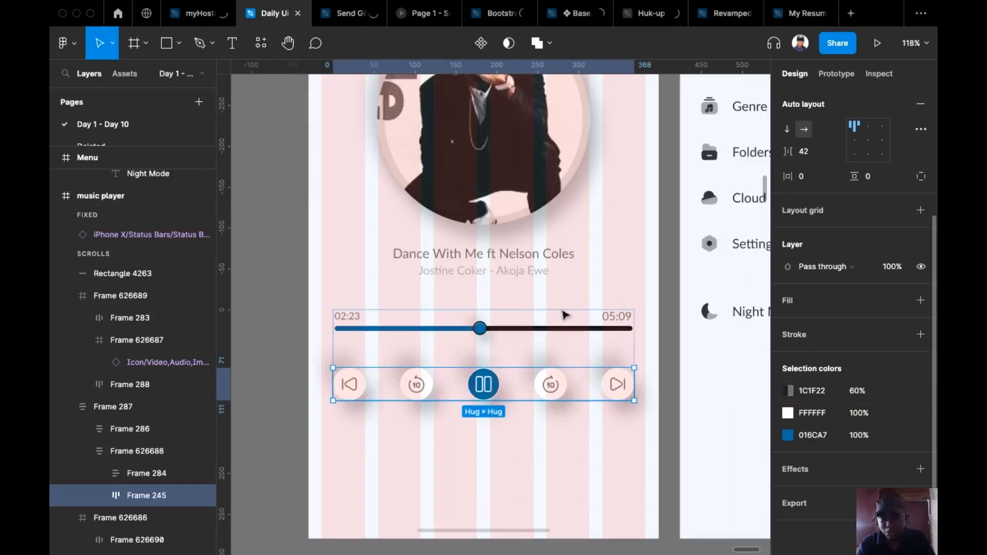
Set the artist line's fill to 60% opacity
{"action": "left_click_drag", "start_coordinate": [558, 471], "coordinate": [465, 438]}
{"action": "scroll", "coordinate": [465, 438], "scroll_direction": "down", "scroll_amount": 3}
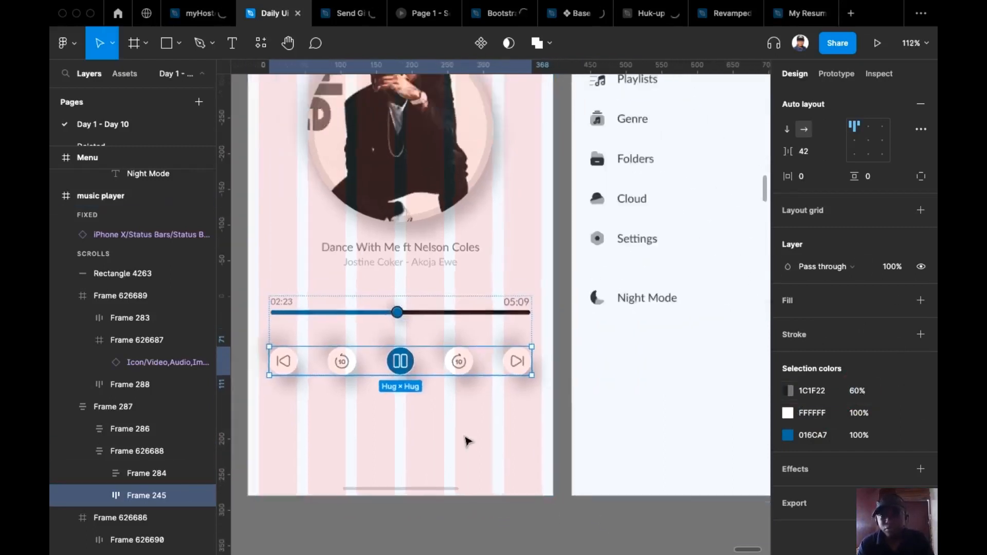
{"action": "left_click_drag", "start_coordinate": [590, 394], "coordinate": [689, 353]}
{"action": "scroll", "coordinate": [684, 352], "scroll_direction": "down", "scroll_amount": 1}
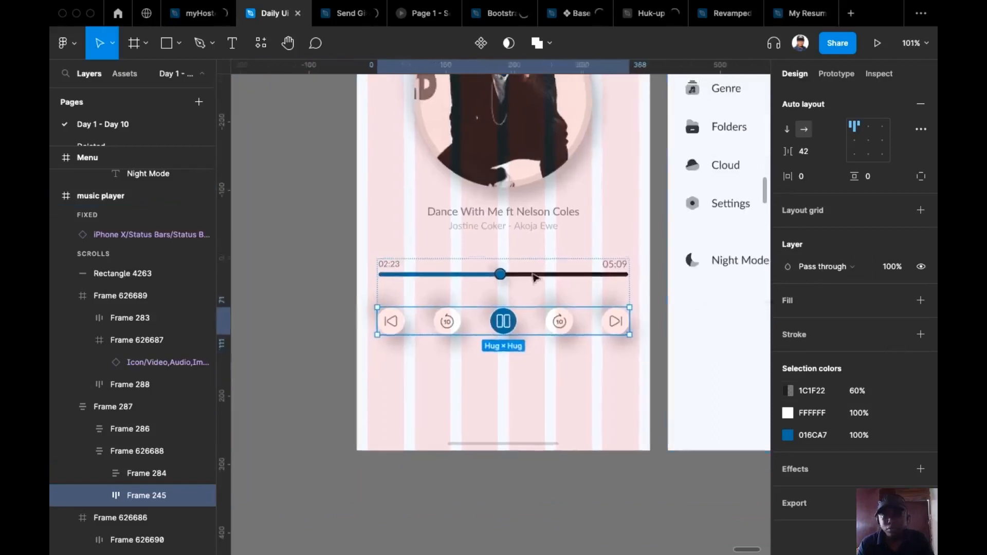
{"action": "left_click", "coordinate": [491, 228], "text": "super"}
{"action": "left_click", "coordinate": [867, 456]}
{"action": "type", "text": "60"}
{"action": "key", "text": "Return"}
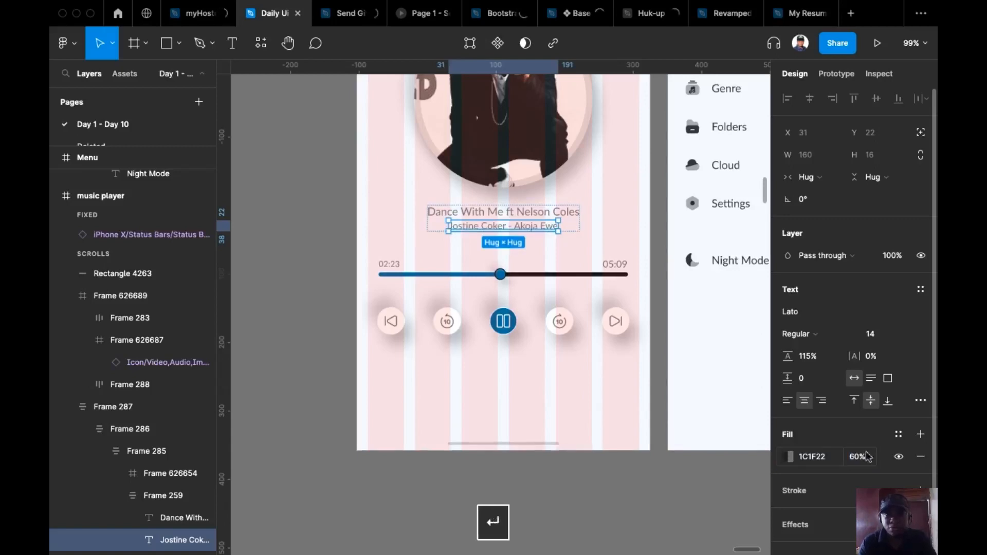
Set the song title 'Dance With Me ft Nelson Coles' fill to 90% opacity
{"action": "left_click", "coordinate": [575, 215]}
{"action": "left_click", "coordinate": [858, 458]}
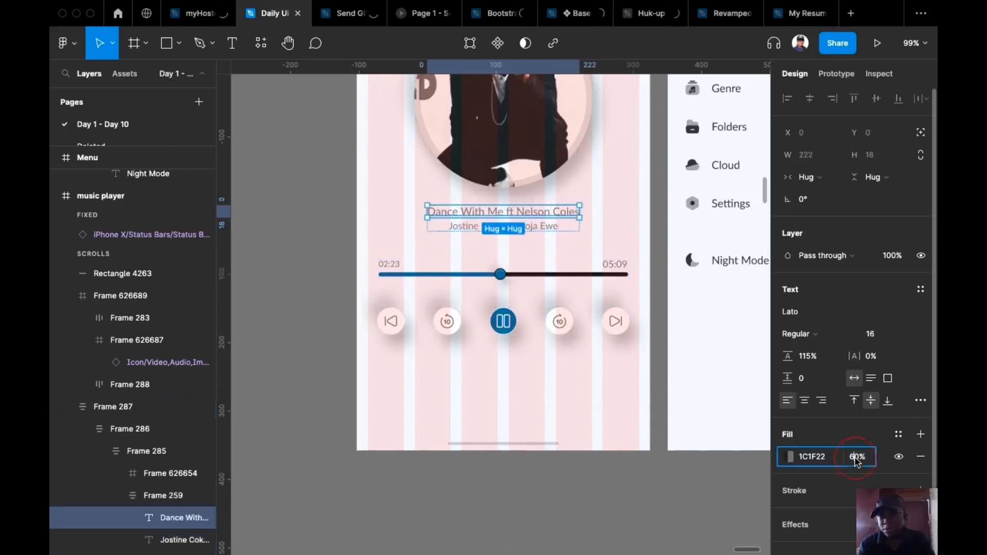
{"action": "type", "text": "90"}
{"action": "key", "text": "Return"}
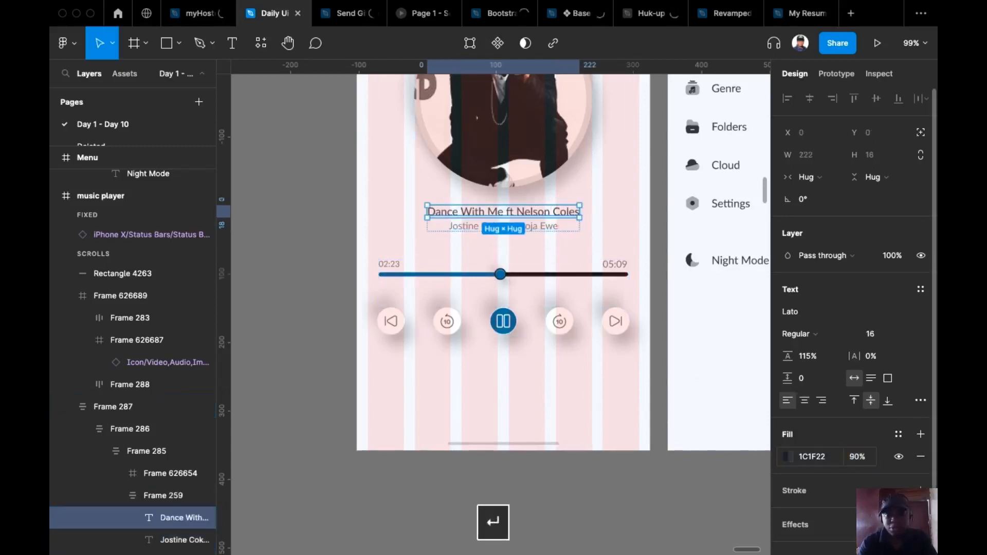
{"action": "scroll", "coordinate": [598, 279], "scroll_direction": "up", "scroll_amount": 3}
{"action": "scroll", "coordinate": [598, 279], "scroll_direction": "up", "scroll_amount": 3}
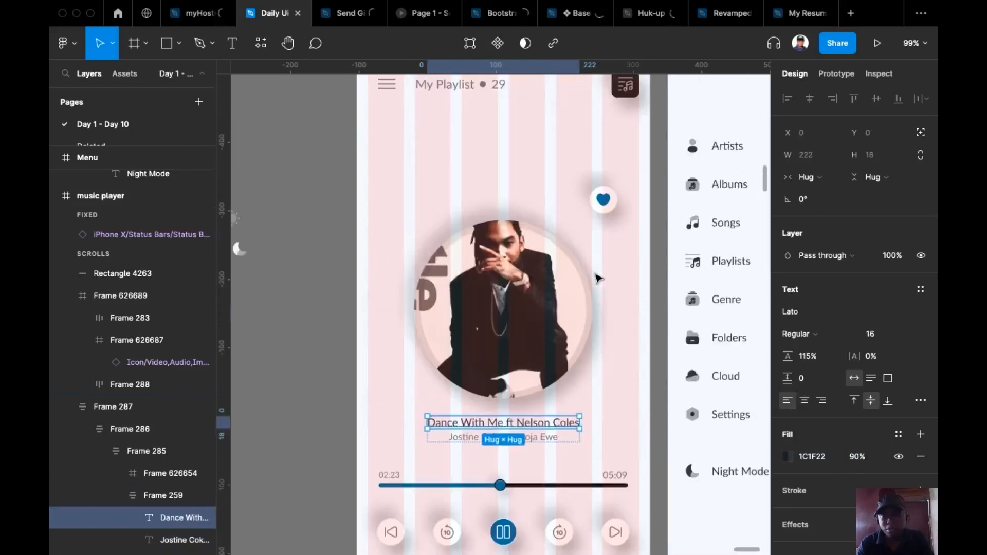
{"action": "scroll", "coordinate": [339, 268], "scroll_direction": "down", "scroll_amount": 6}
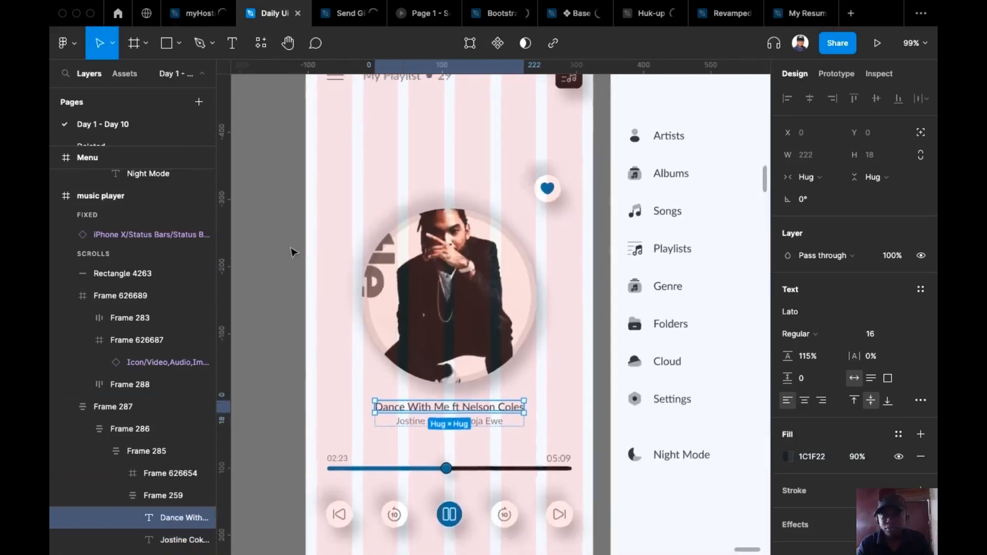
{"action": "left_click_drag", "start_coordinate": [437, 248], "coordinate": [471, 236]}
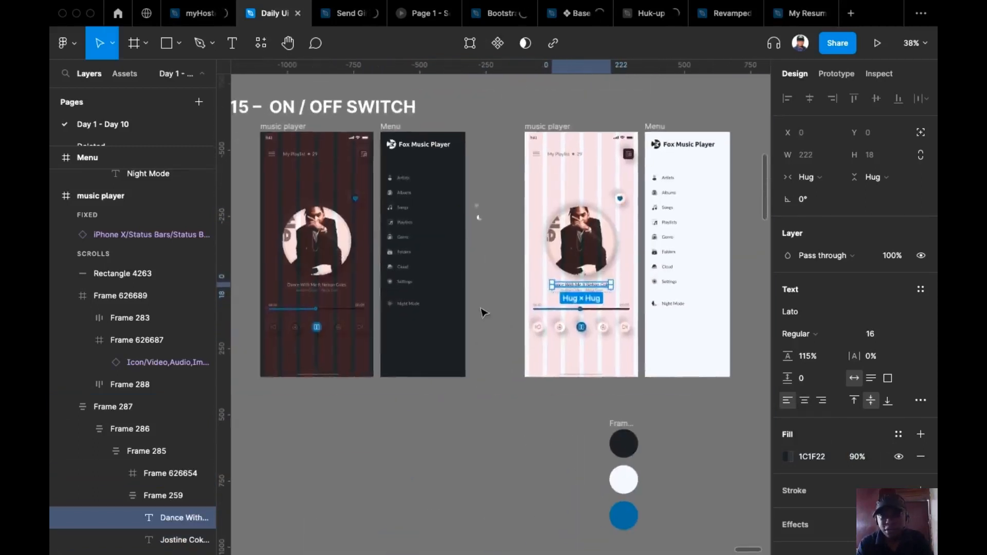
Rename the dark menu's Night Mode item to 'Light Mode'
{"action": "scroll", "coordinate": [484, 312], "scroll_direction": "up", "scroll_amount": 1}
{"action": "left_click", "coordinate": [846, 73]}
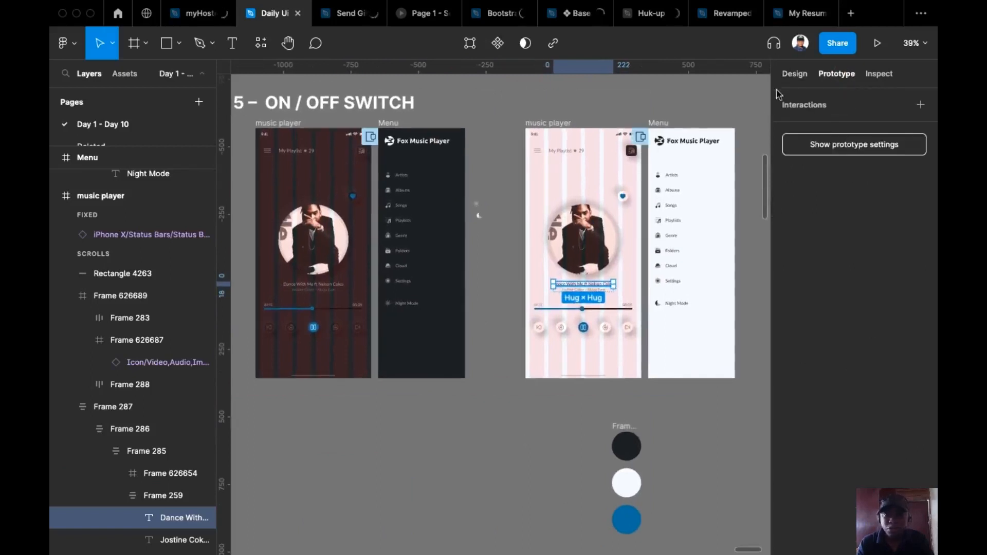
{"action": "left_click", "coordinate": [407, 307]}
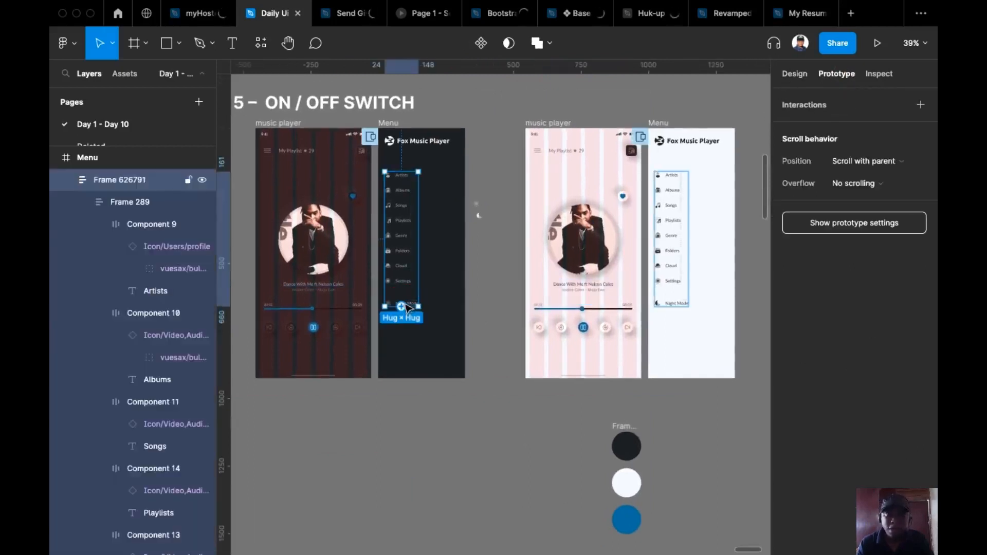
{"action": "scroll", "coordinate": [411, 302], "scroll_direction": "up", "scroll_amount": 5}
{"action": "left_click", "coordinate": [406, 303]}
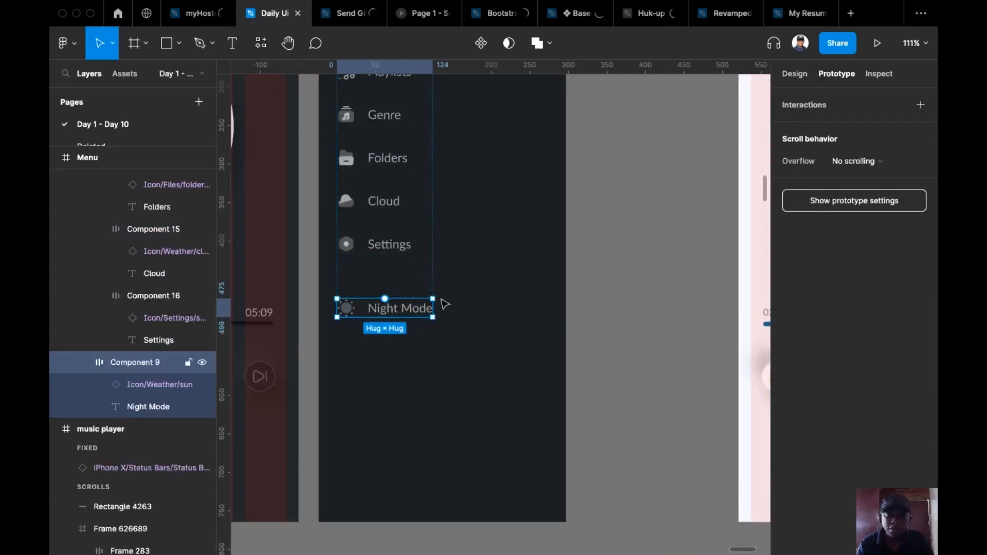
{"action": "scroll", "coordinate": [455, 310], "scroll_direction": "down", "scroll_amount": 3}
{"action": "scroll", "coordinate": [455, 310], "scroll_direction": "down", "scroll_amount": 3}
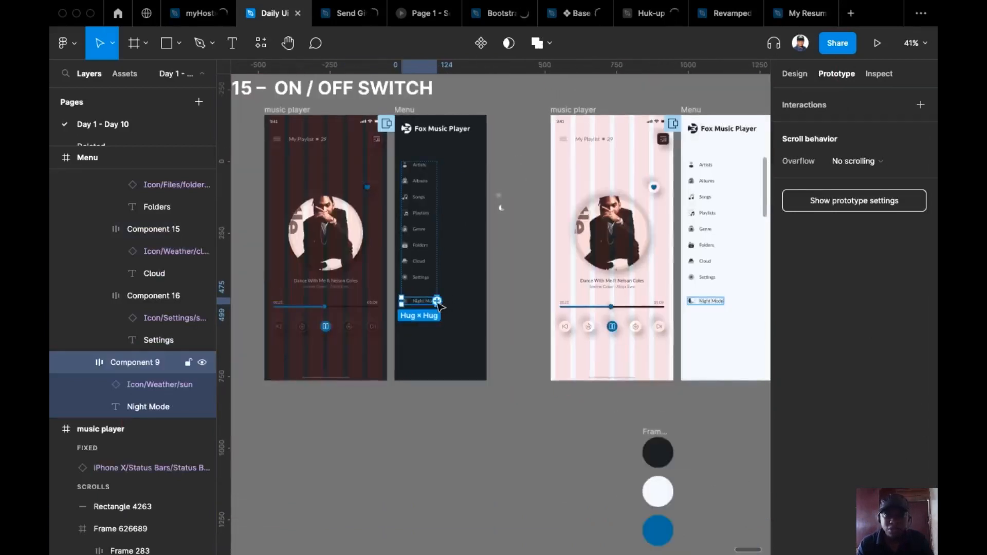
{"action": "scroll", "coordinate": [439, 307], "scroll_direction": "up", "scroll_amount": 5}
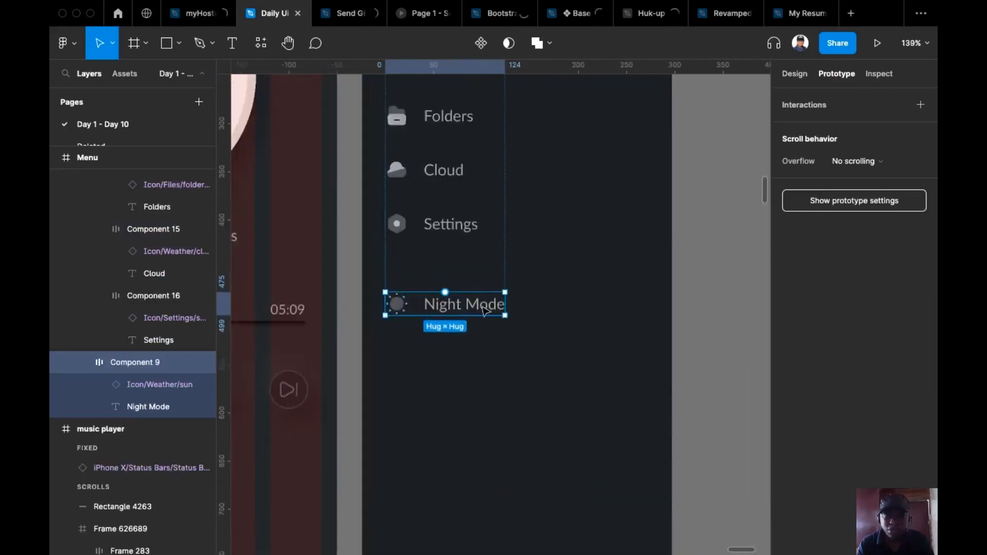
{"action": "left_click", "coordinate": [797, 76]}
{"action": "double_click", "coordinate": [455, 304]}
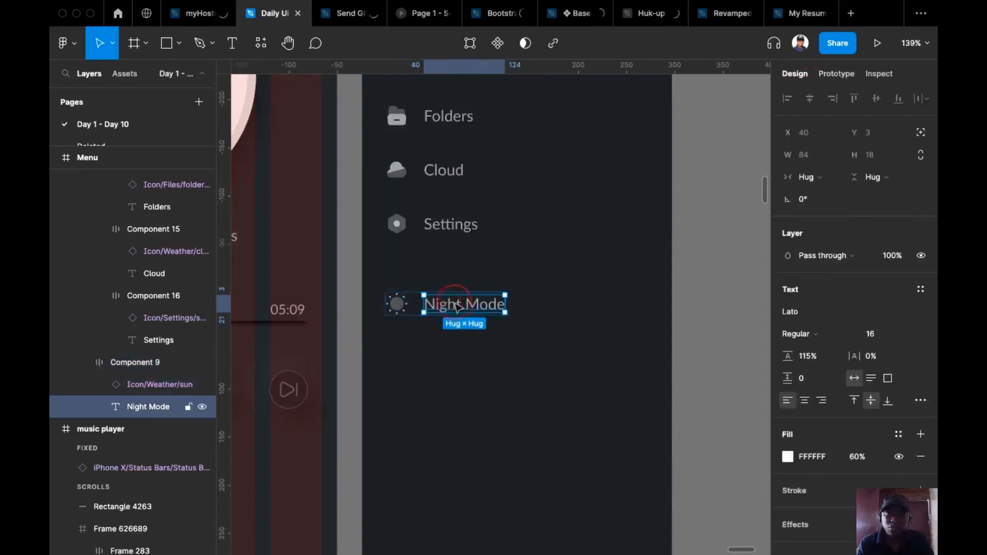
{"action": "double_click", "coordinate": [454, 303]}
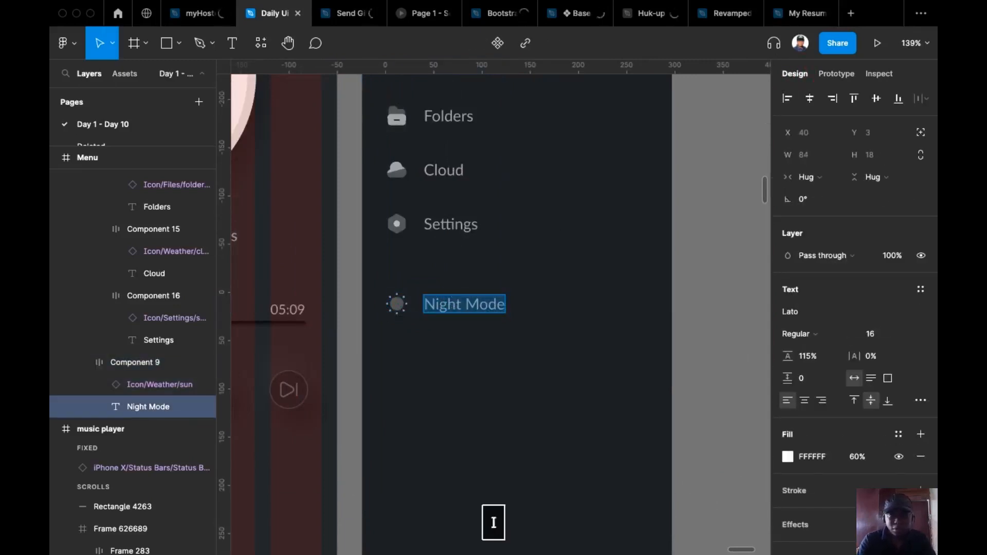
{"action": "type", "text": "Light Mode"}
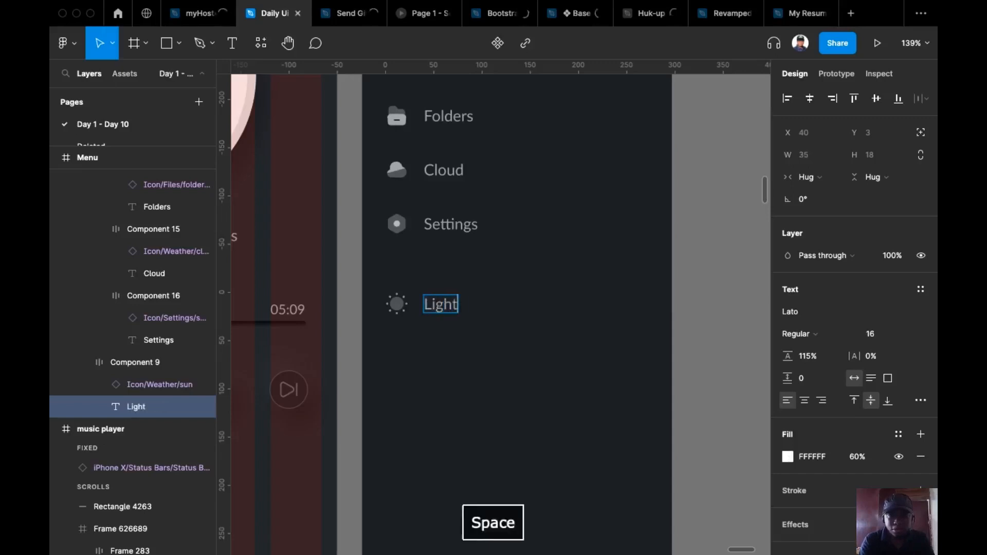
Change the light menu's Night Mode label to 'Dark Mode' by replacing Night with Dark
{"action": "scroll", "coordinate": [365, 345], "scroll_direction": "right", "scroll_amount": 1}
{"action": "scroll", "coordinate": [365, 344], "scroll_direction": "down", "scroll_amount": 5}
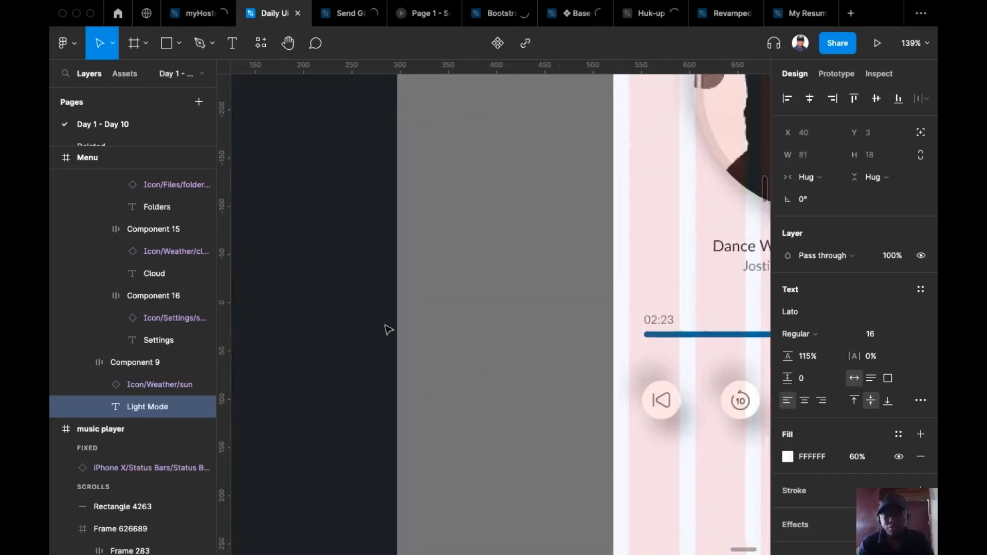
{"action": "scroll", "coordinate": [404, 165], "scroll_direction": "right", "scroll_amount": 3}
{"action": "scroll", "coordinate": [608, 311], "scroll_direction": "up", "scroll_amount": 5}
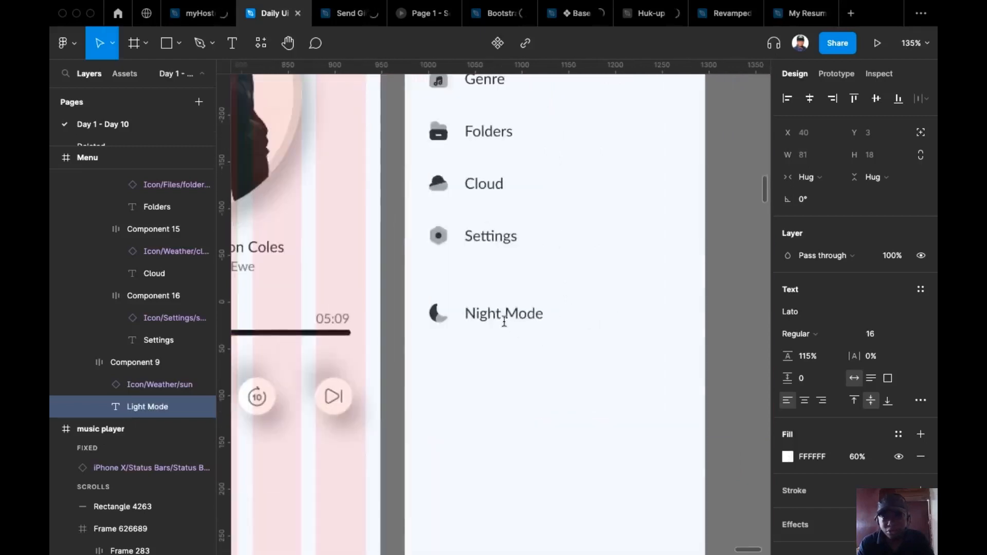
{"action": "left_click", "coordinate": [483, 313]}
{"action": "double_click", "coordinate": [485, 313]}
{"action": "double_click", "coordinate": [485, 312]}
{"action": "type", "text": "Dark"}
{"action": "scroll", "coordinate": [578, 354], "scroll_direction": "down", "scroll_amount": 2}
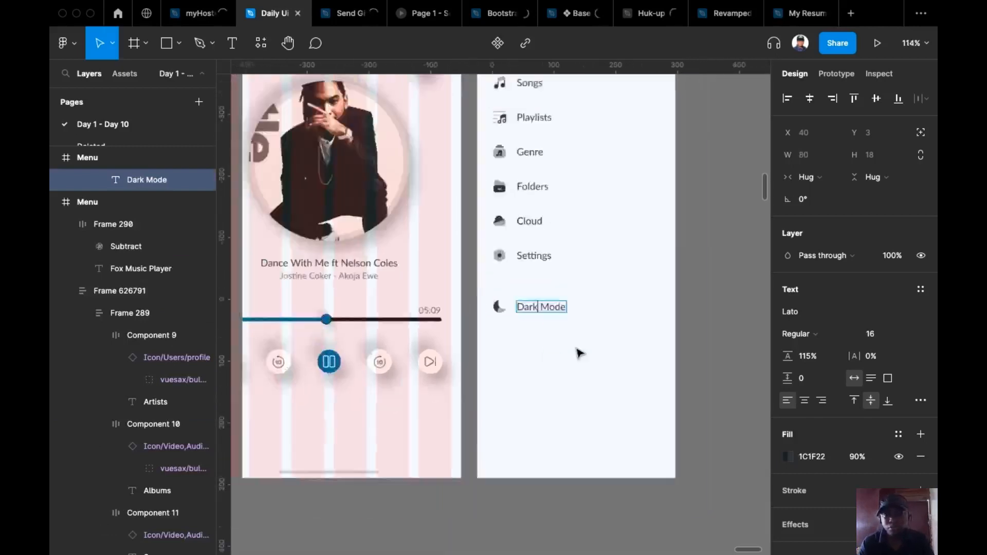
{"action": "scroll", "coordinate": [579, 354], "scroll_direction": "down", "scroll_amount": 8}
{"action": "key", "text": "Escape"}
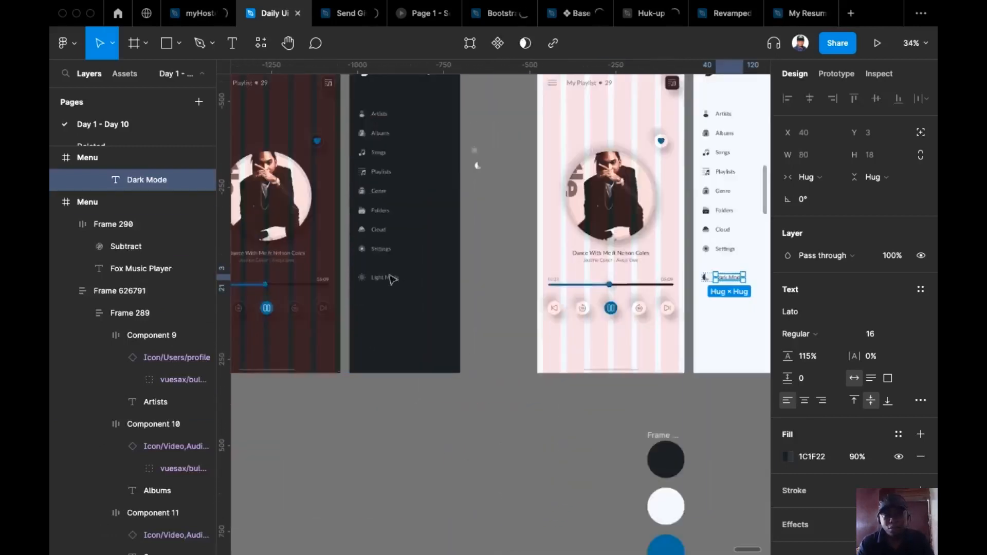
{"action": "scroll", "coordinate": [391, 278], "scroll_direction": "up", "scroll_amount": 4}
{"action": "key", "text": "Escape"}
Link the dark menu's Light Mode item to the light music player with an Instant transition
{"action": "left_click", "coordinate": [400, 261]}
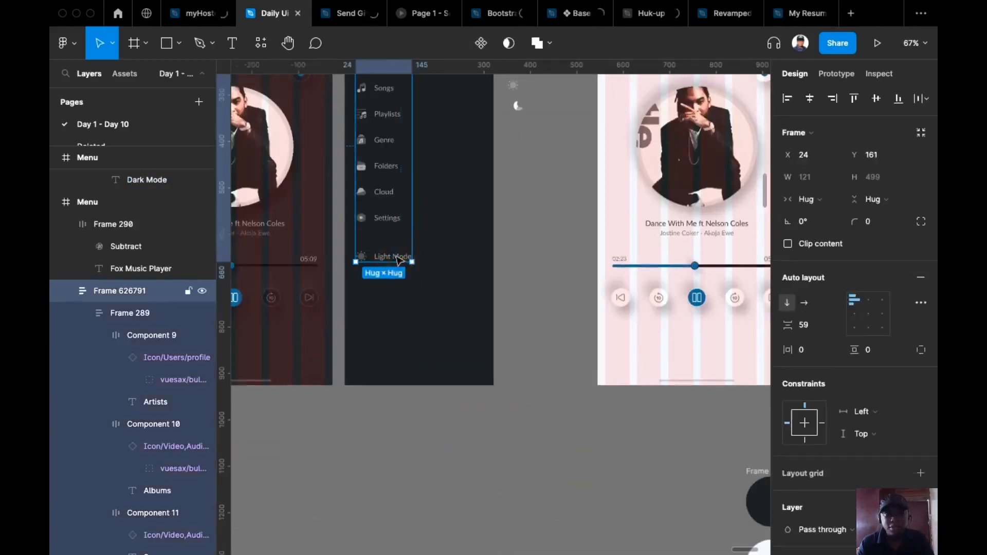
{"action": "left_click", "coordinate": [400, 261]}
{"action": "left_click", "coordinate": [837, 73]}
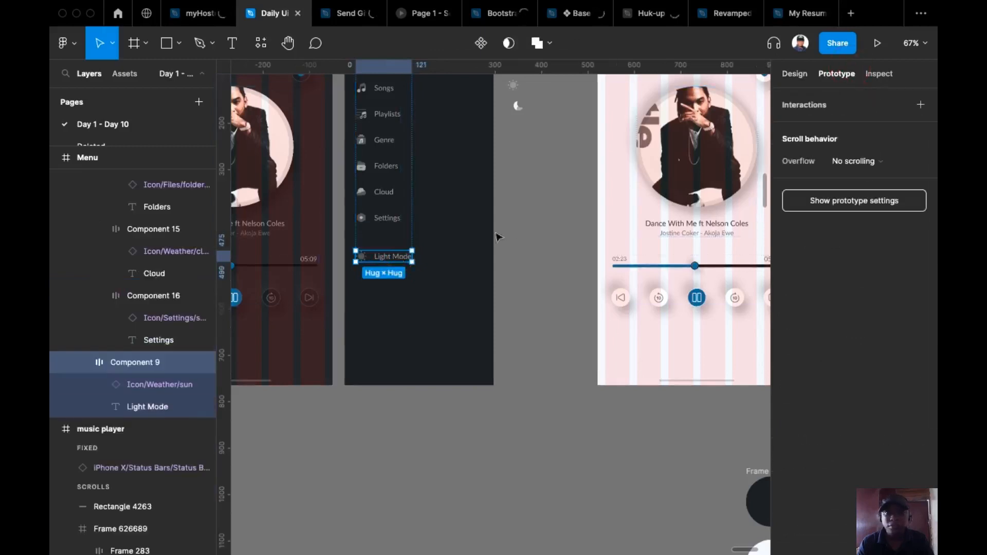
{"action": "left_click_drag", "start_coordinate": [412, 256], "coordinate": [665, 224]}
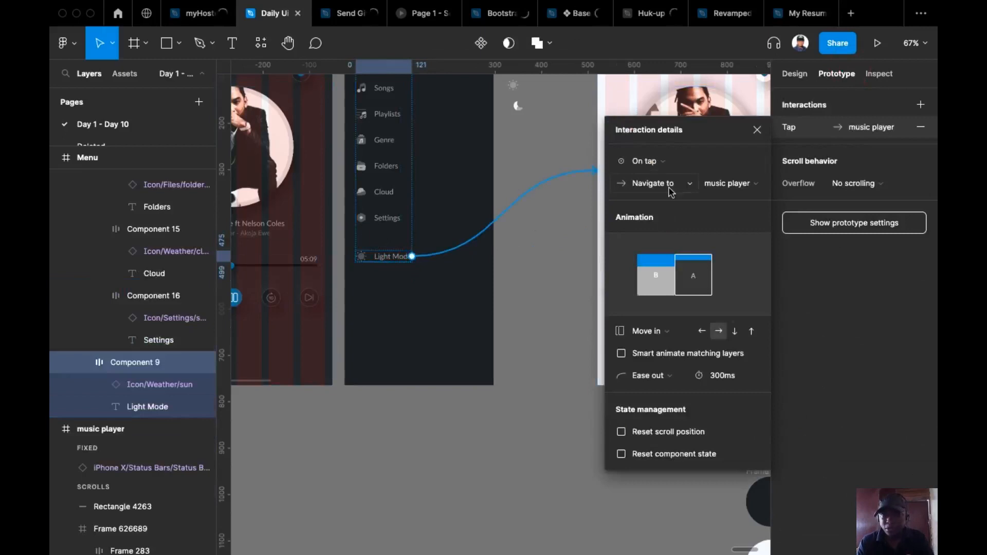
{"action": "left_click", "coordinate": [665, 338]}
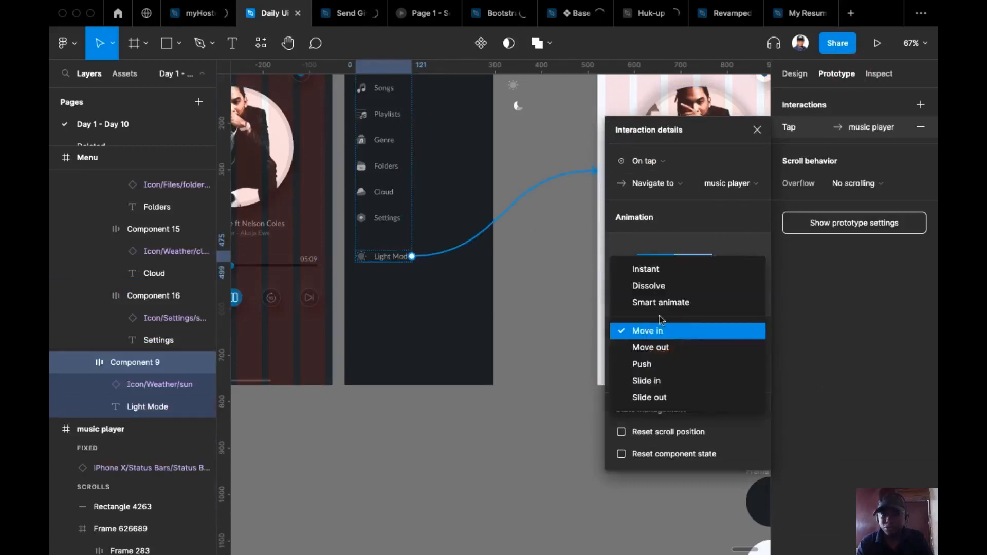
{"action": "left_click", "coordinate": [650, 268]}
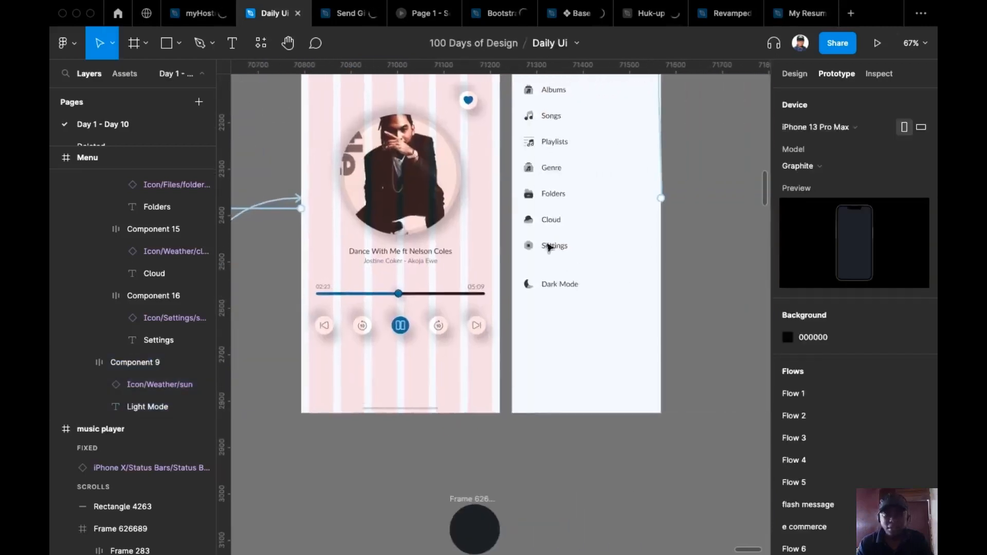
Link the light menu's Dark Mode item to the dark music player
{"action": "left_click", "coordinate": [565, 280]}
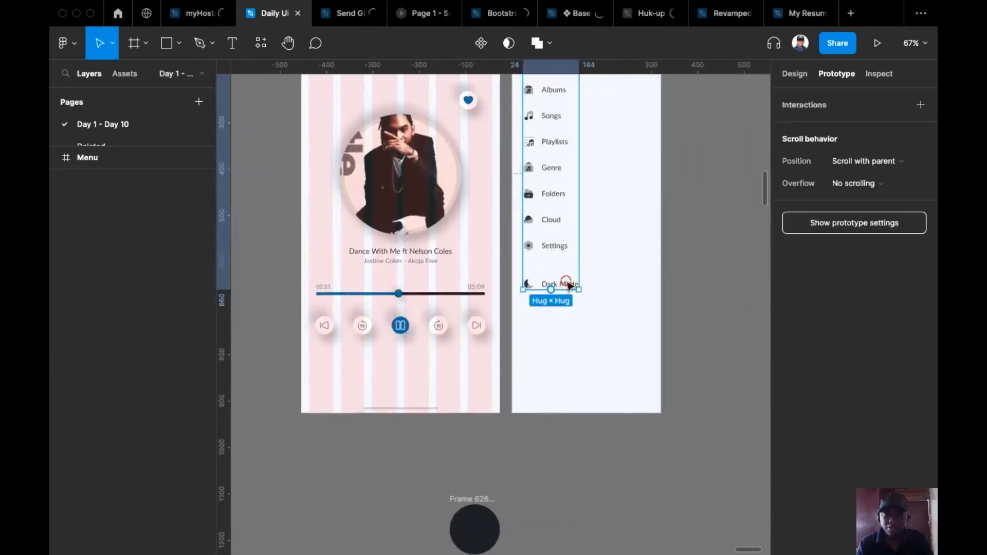
{"action": "left_click", "coordinate": [569, 285]}
{"action": "scroll", "coordinate": [607, 282], "scroll_direction": "down", "scroll_amount": 5}
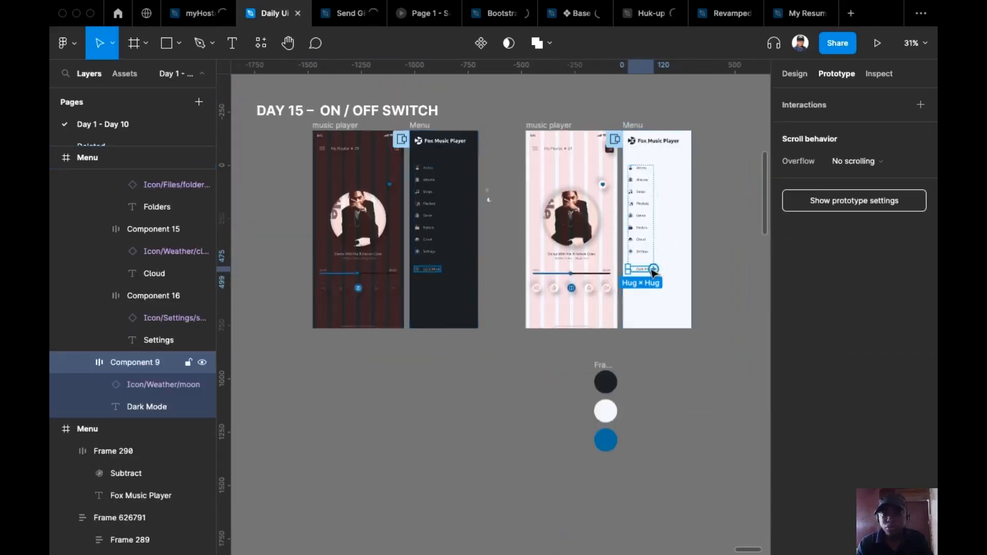
{"action": "left_click_drag", "start_coordinate": [655, 271], "coordinate": [400, 322]}
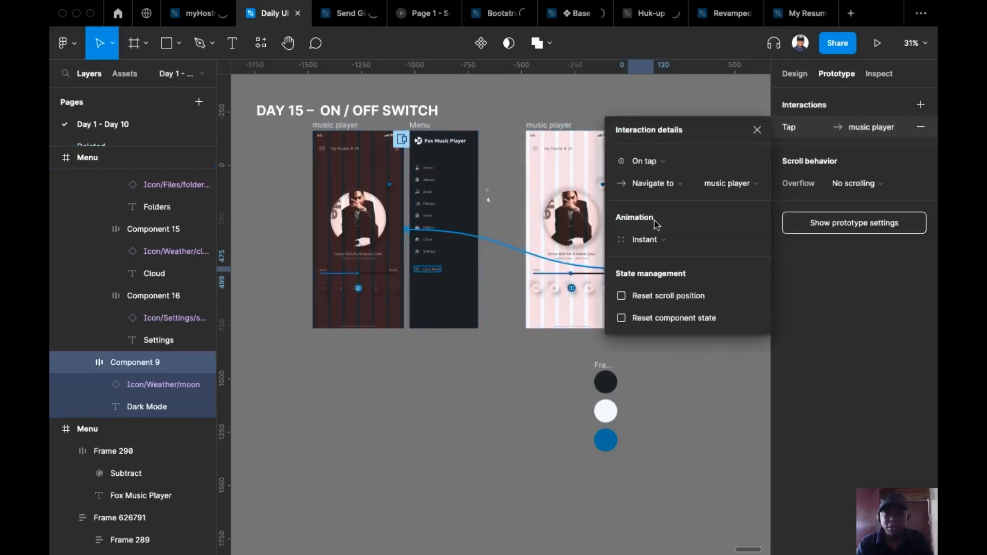
{"action": "left_click", "coordinate": [481, 342]}
Delete the old flash message connection and the other leftover connection
{"action": "scroll", "coordinate": [479, 338], "scroll_direction": "up", "scroll_amount": 3}
{"action": "left_click_drag", "start_coordinate": [479, 338], "coordinate": [694, 418]}
{"action": "scroll", "coordinate": [491, 385], "scroll_direction": "left", "scroll_amount": 3}
{"action": "left_click", "coordinate": [466, 259]}
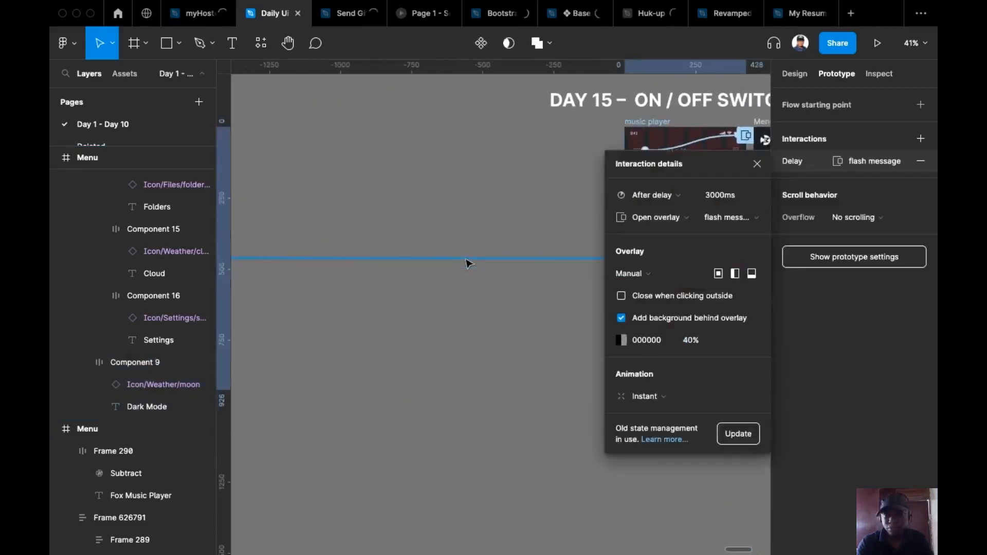
{"action": "key", "text": "BackSpace"}
{"action": "left_click", "coordinate": [471, 252]}
{"action": "left_click", "coordinate": [478, 270]}
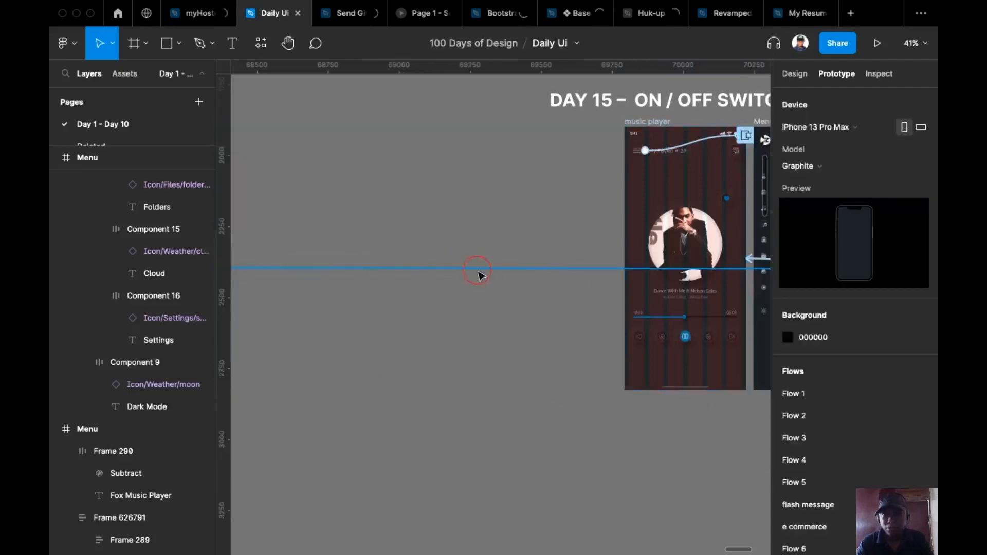
{"action": "key", "text": "BackSpace"}
Make the dark music player the Flow 9 starting point and present the prototype
{"action": "scroll", "coordinate": [500, 249], "scroll_direction": "down", "scroll_amount": 3}
{"action": "scroll", "coordinate": [315, 283], "scroll_direction": "up", "scroll_amount": 2}
{"action": "left_click_drag", "start_coordinate": [314, 284], "coordinate": [254, 212]}
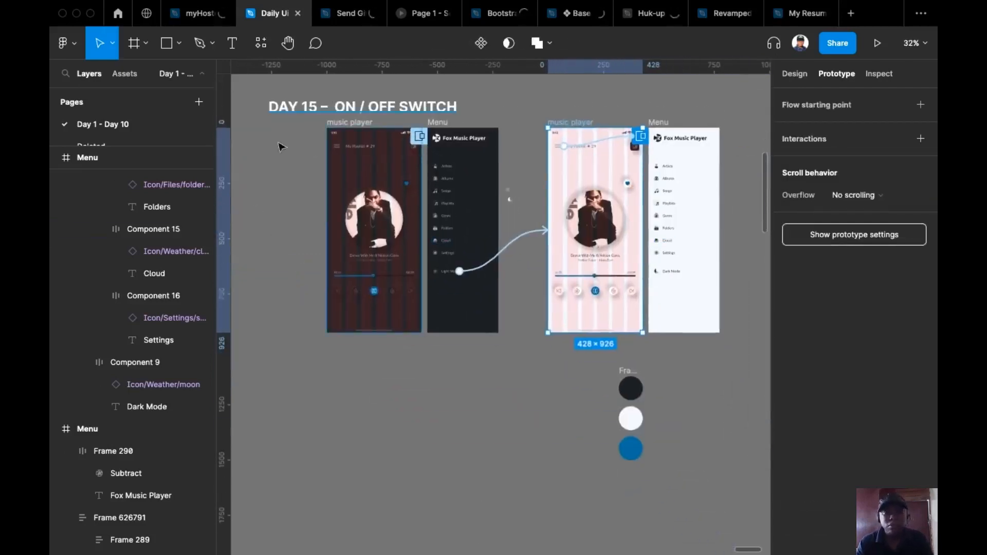
{"action": "left_click", "coordinate": [348, 127]}
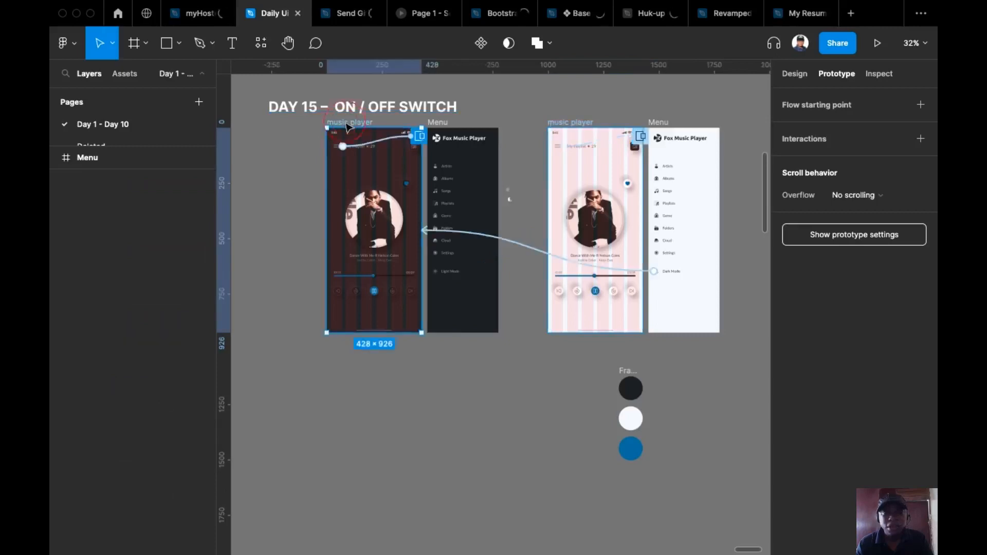
{"action": "left_click", "coordinate": [925, 110]}
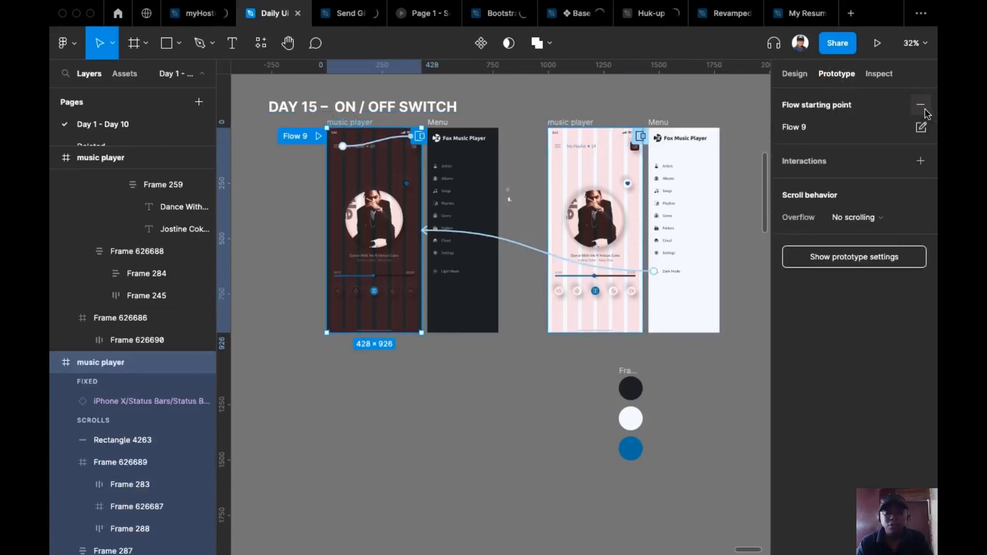
{"action": "left_click", "coordinate": [317, 139]}
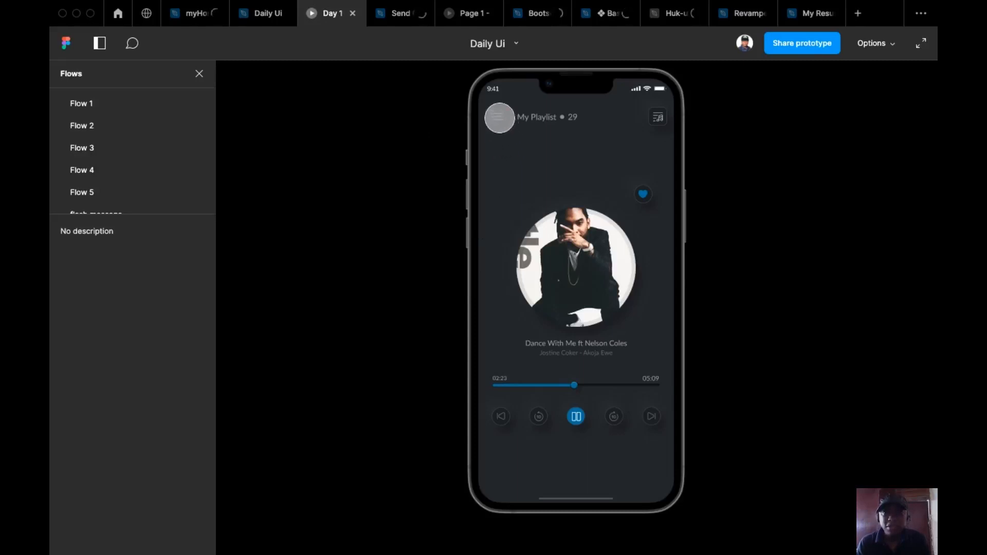
Toggle the player from dark to light and back twice through the side menu's mode item
{"action": "left_click", "coordinate": [499, 116]}
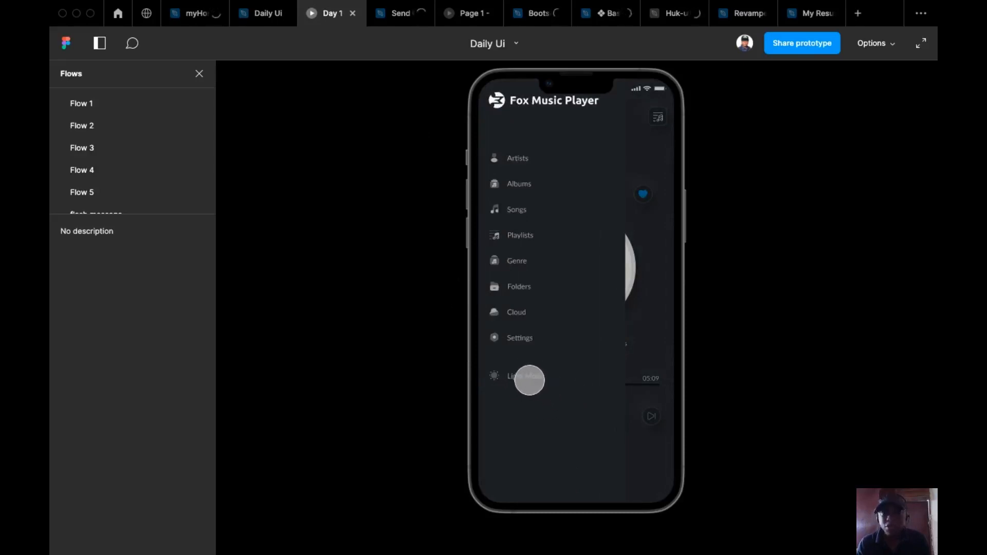
{"action": "left_click", "coordinate": [528, 378]}
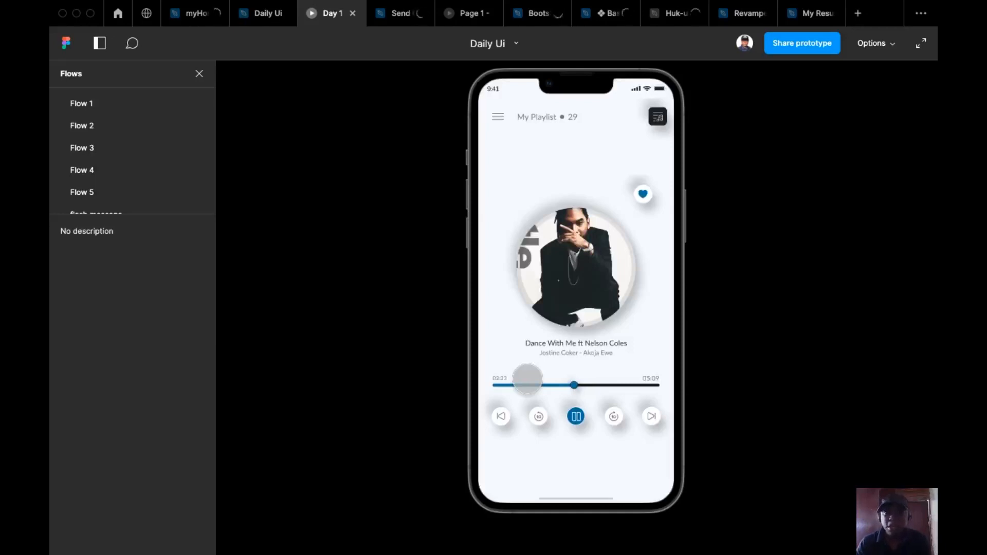
{"action": "left_click", "coordinate": [500, 120]}
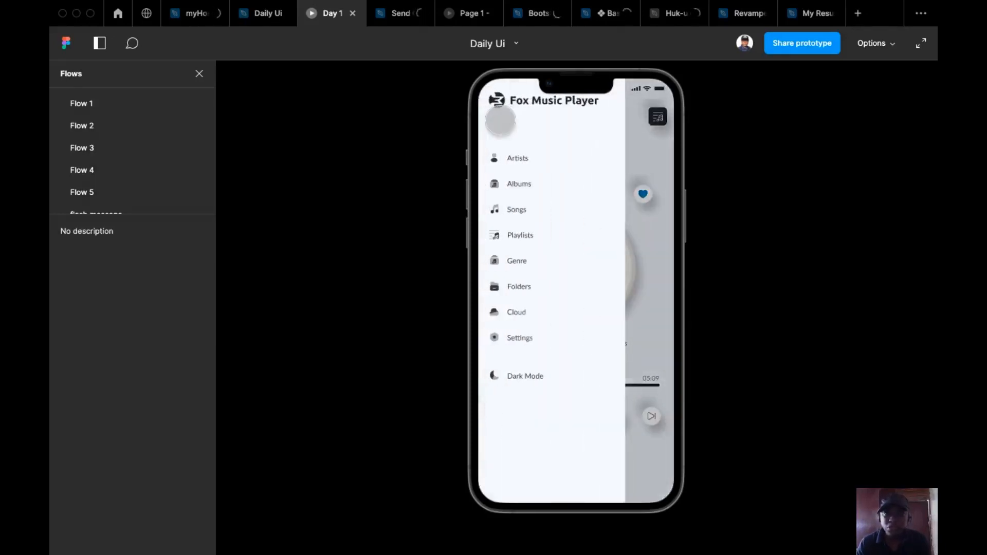
{"action": "left_click", "coordinate": [522, 379]}
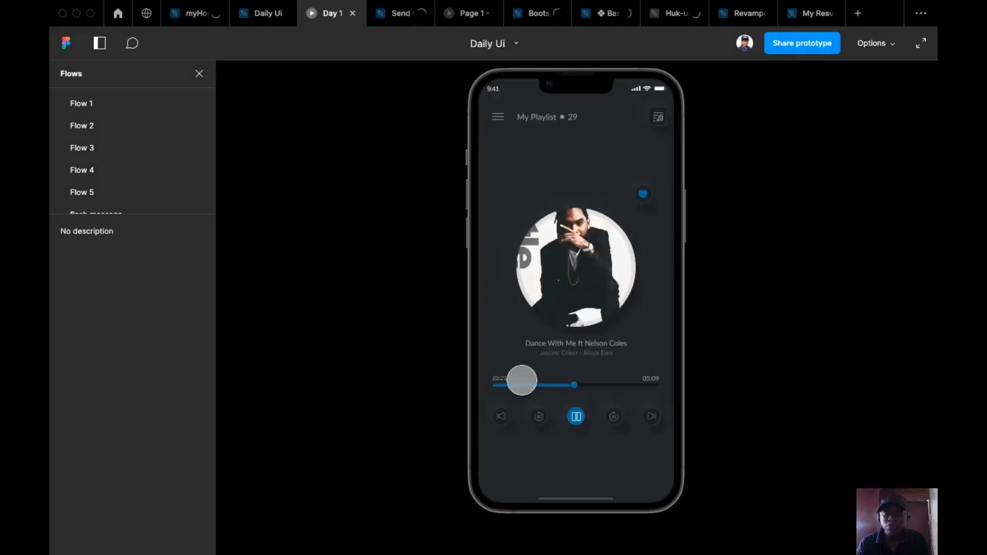
{"action": "left_click", "coordinate": [498, 117]}
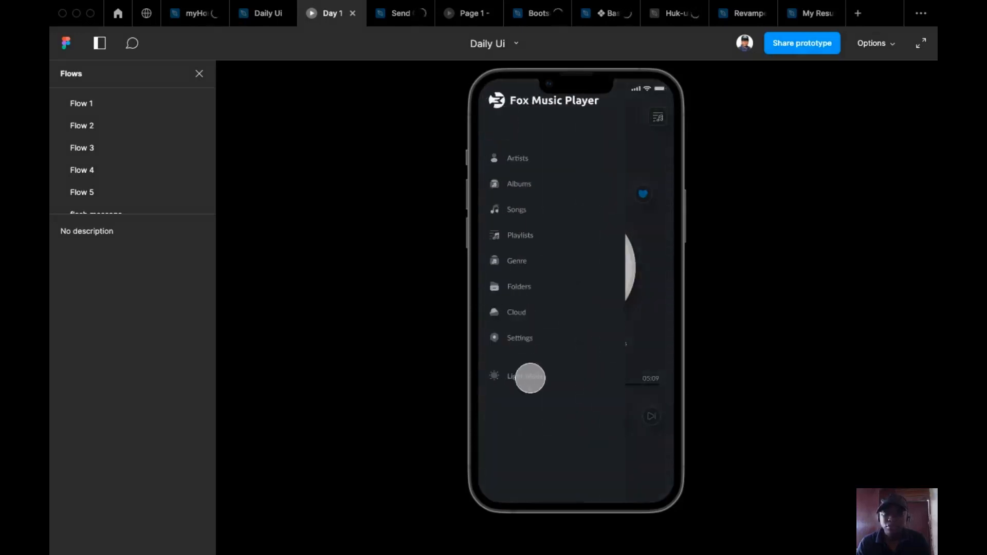
{"action": "left_click", "coordinate": [530, 378]}
{"action": "left_click", "coordinate": [501, 114]}
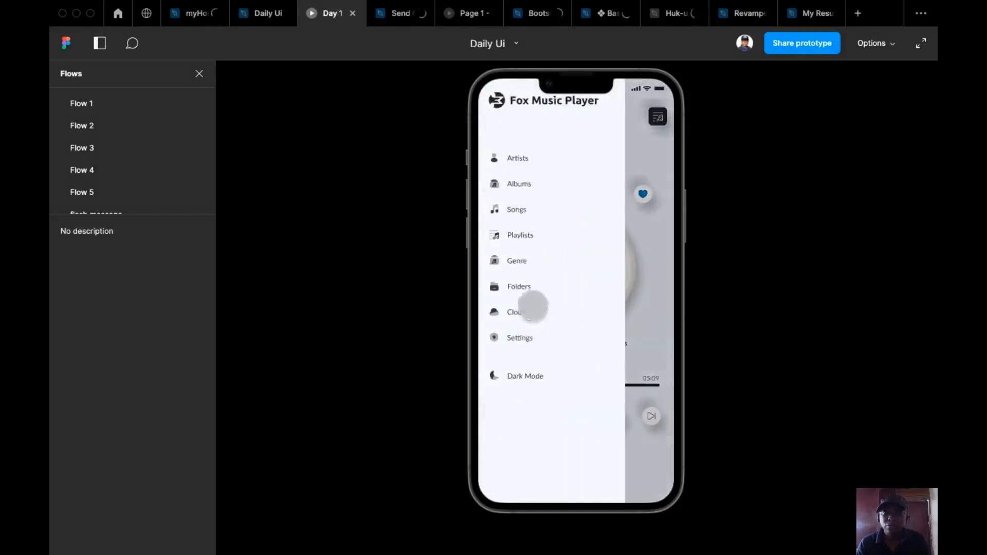
{"action": "left_click", "coordinate": [529, 377]}
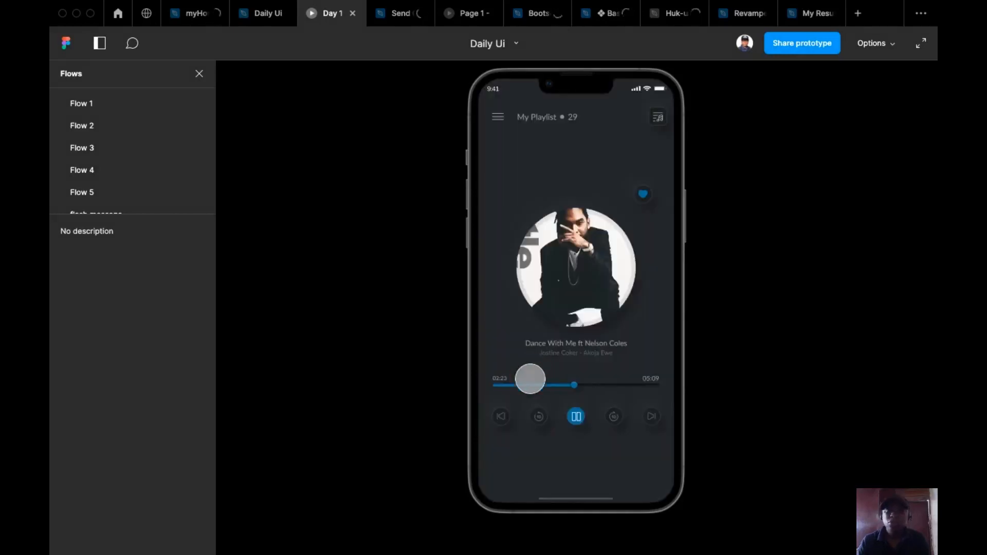